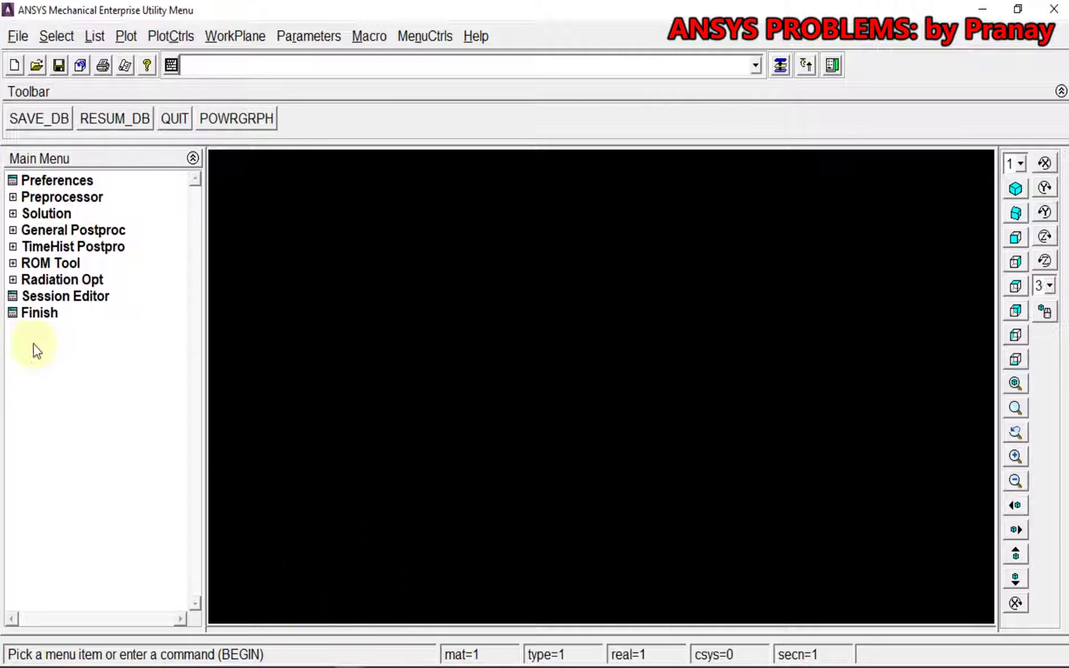
Filter preferences to Structural and define element type 1 as BEAM188 (Beam, 2 node 188)
left_click(51, 183)
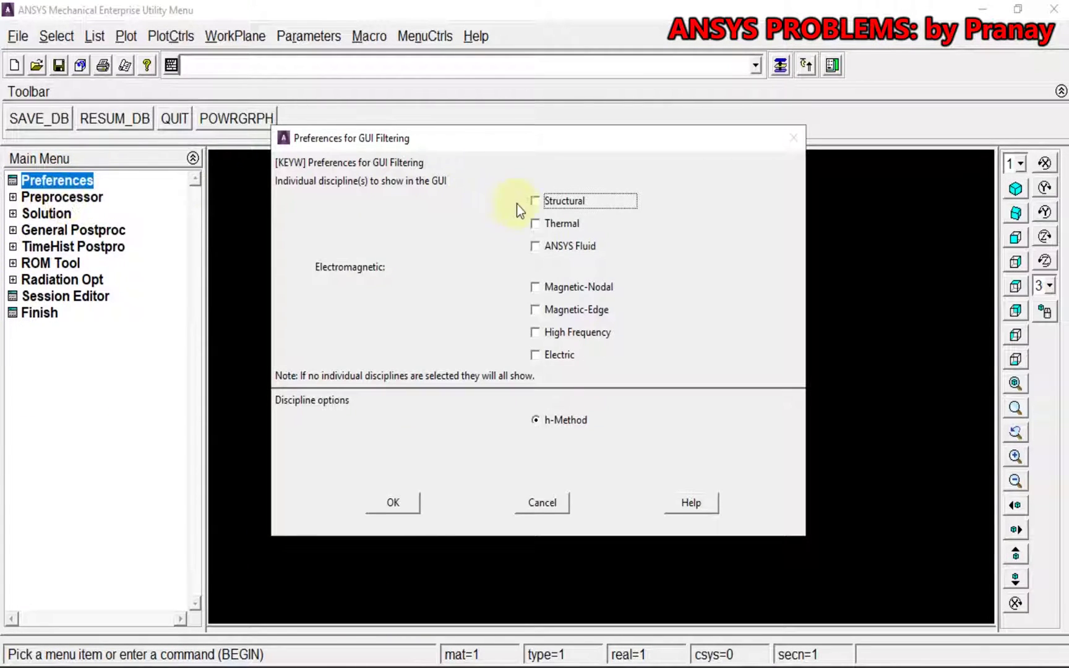
left_click(396, 503)
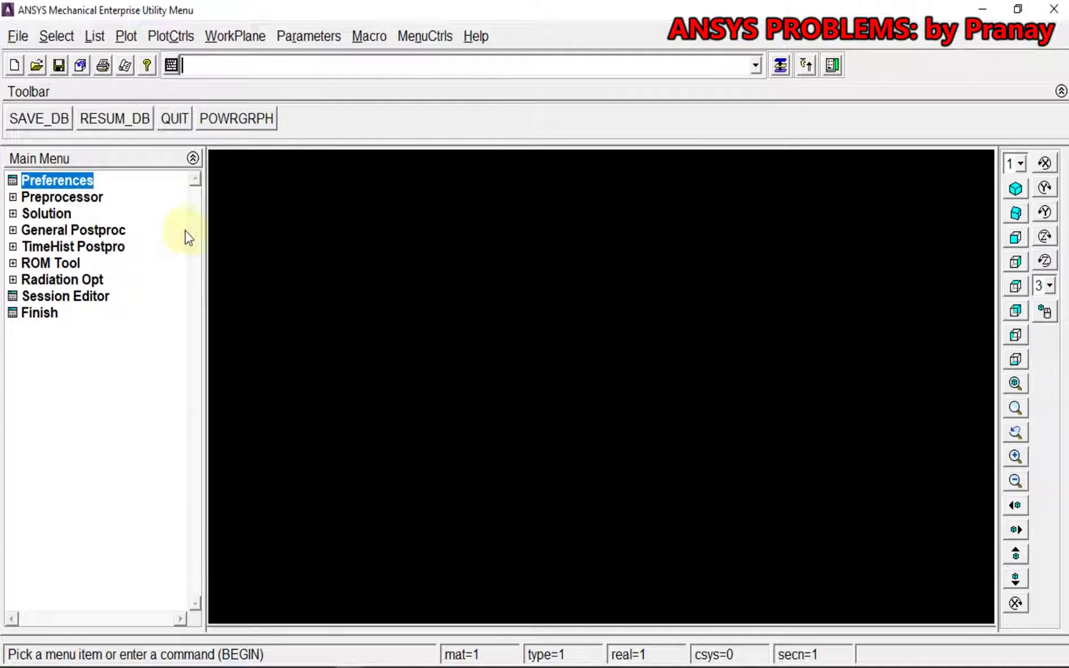
left_click(100, 198)
left_click(80, 214)
left_click(79, 230)
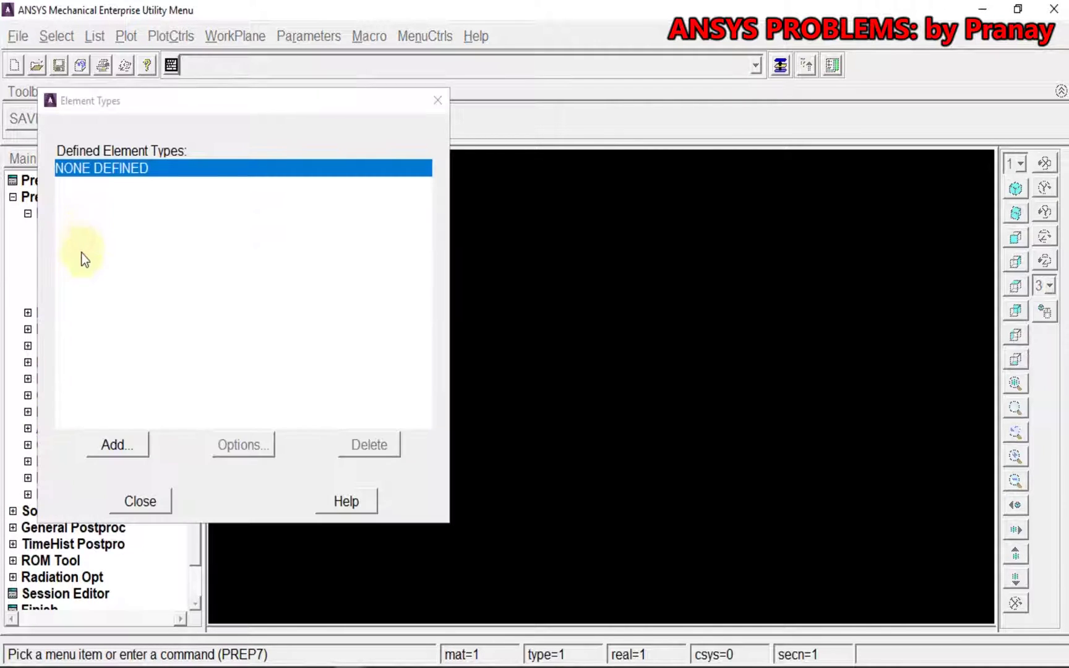
left_click(117, 445)
left_click(584, 290)
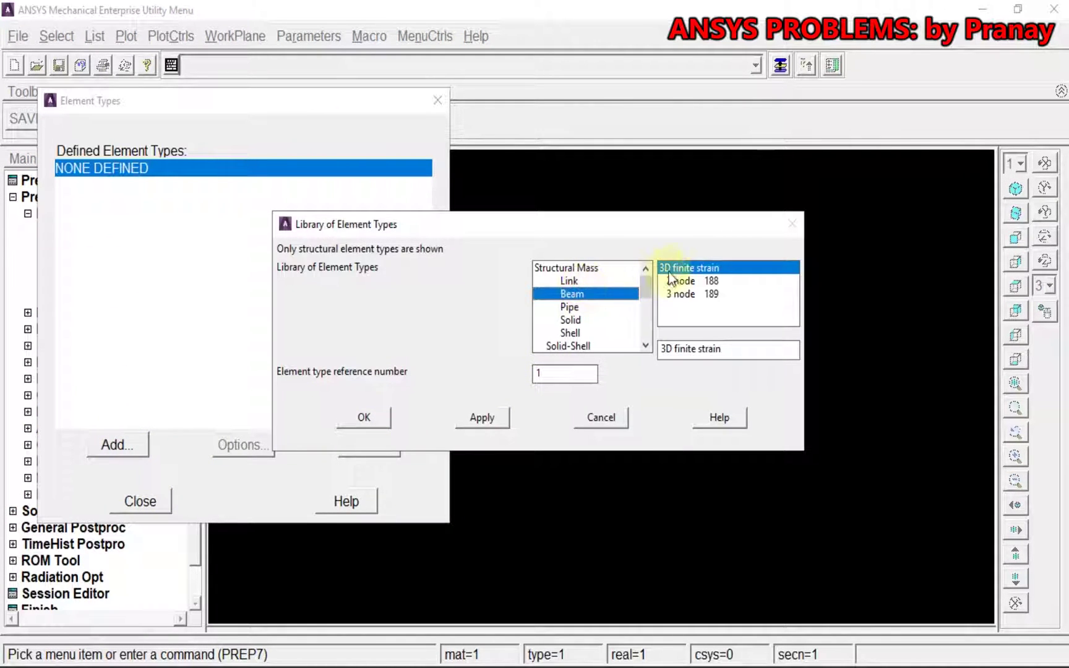
left_click(687, 280)
left_click(366, 417)
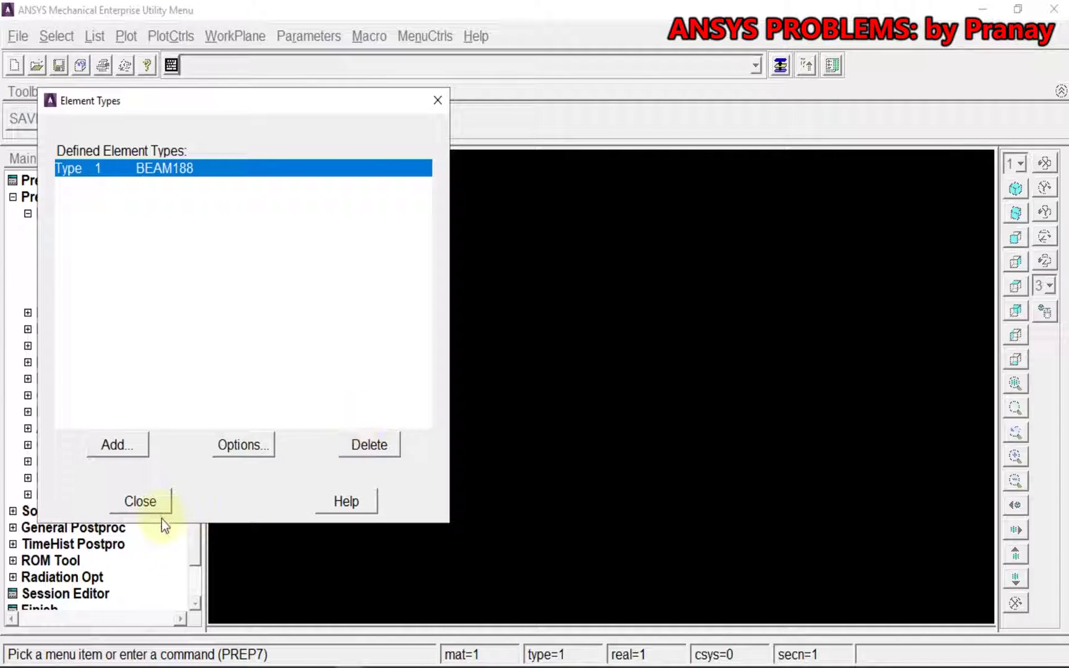
left_click(133, 502)
left_click(71, 331)
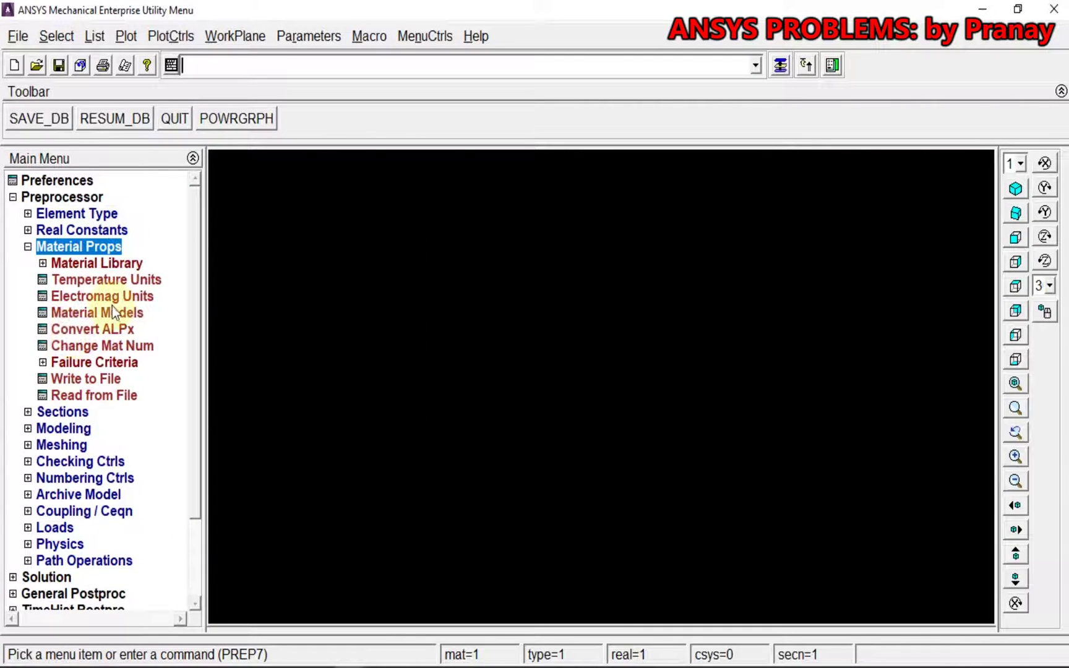
Give material 1 linear isotropic elastic properties: EX 2.1e5 and a Poisson's ratio PRXY
double_click(97, 313)
double_click(560, 296)
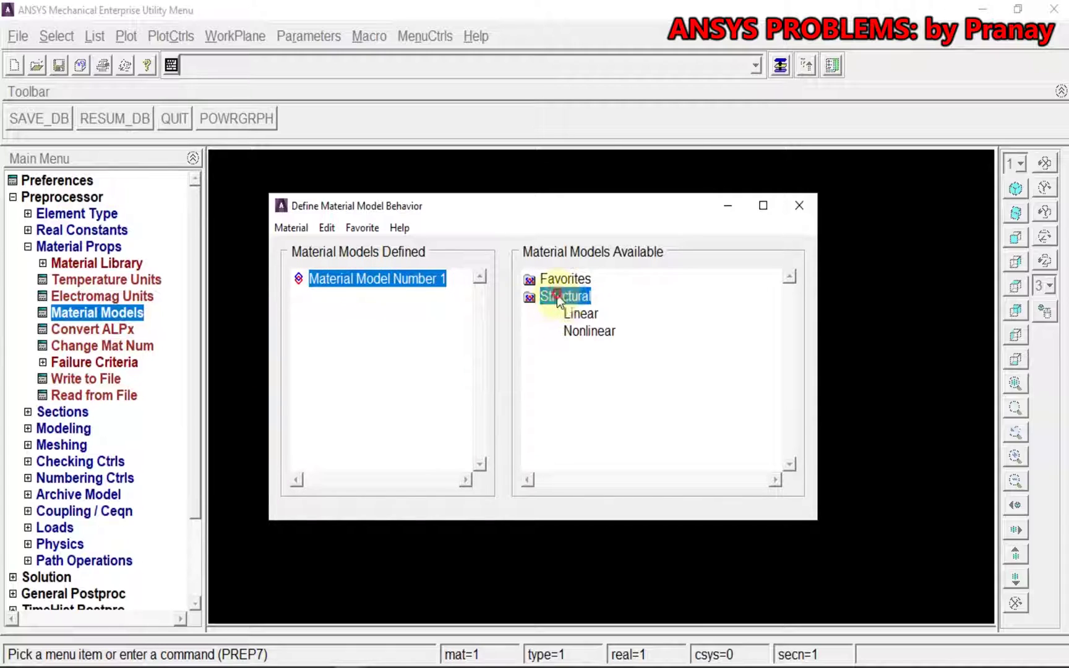
double_click(580, 314)
double_click(605, 331)
double_click(619, 348)
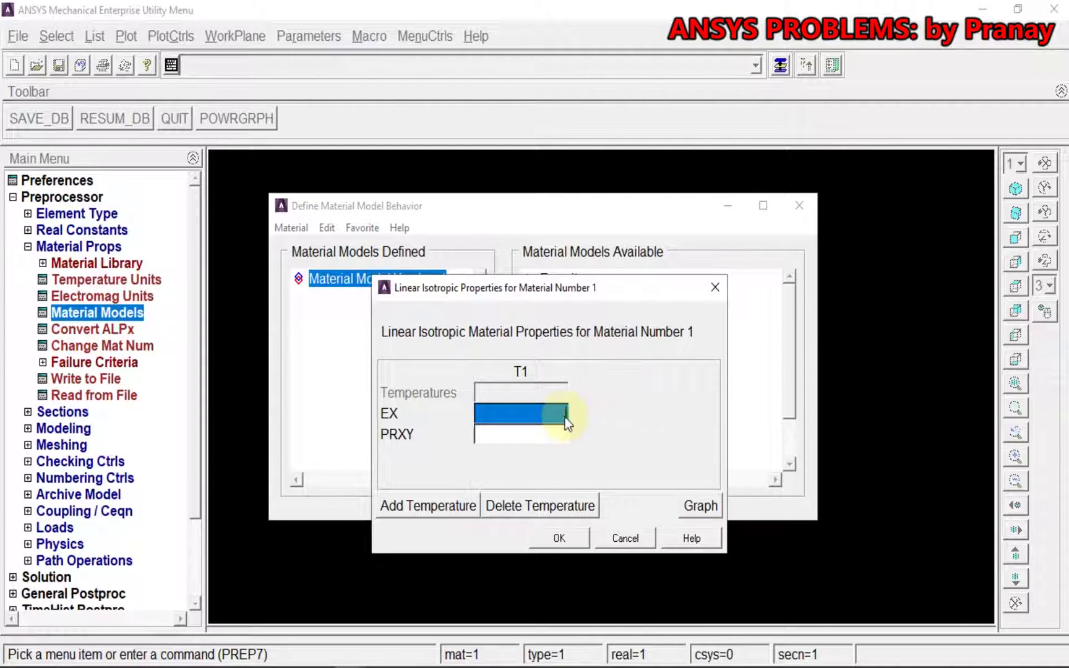
type("2.1e5")
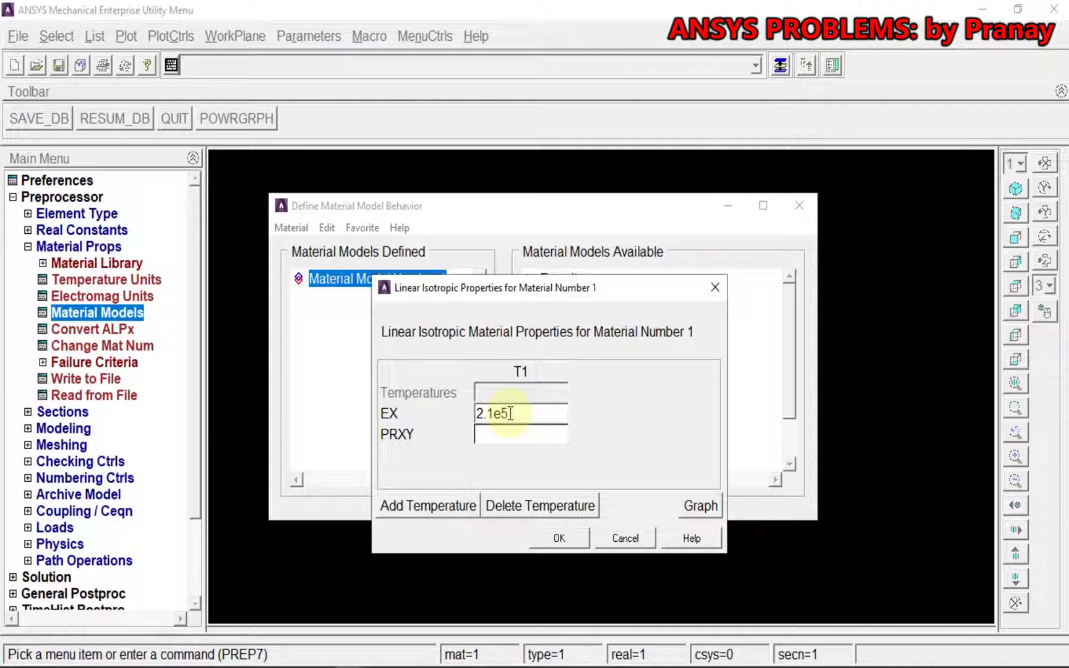
left_click(508, 440)
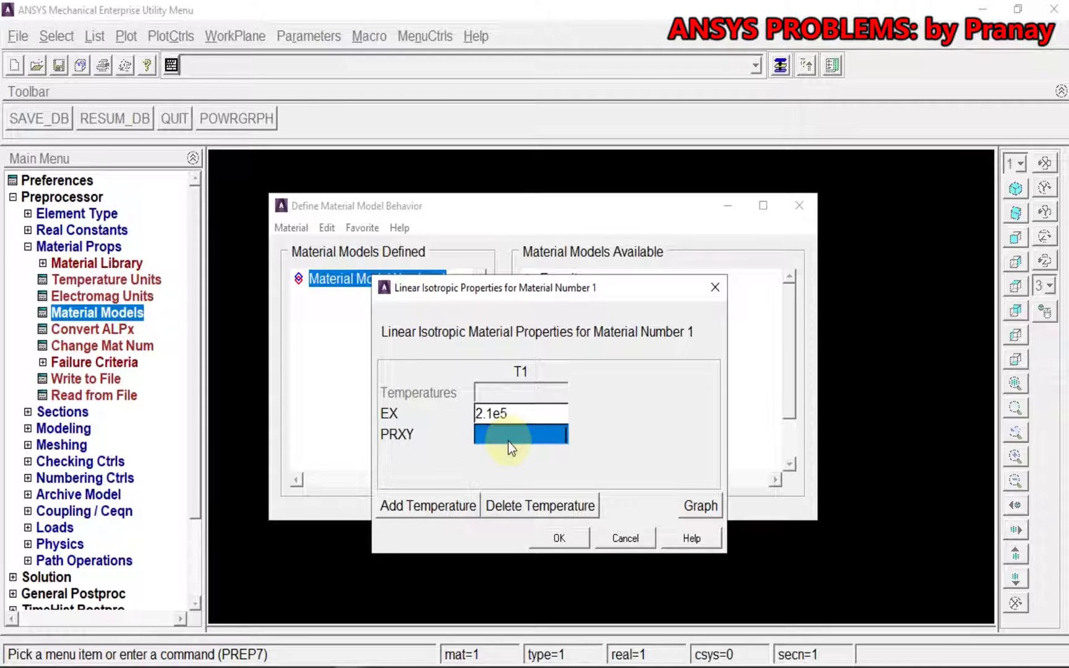
type("0.3")
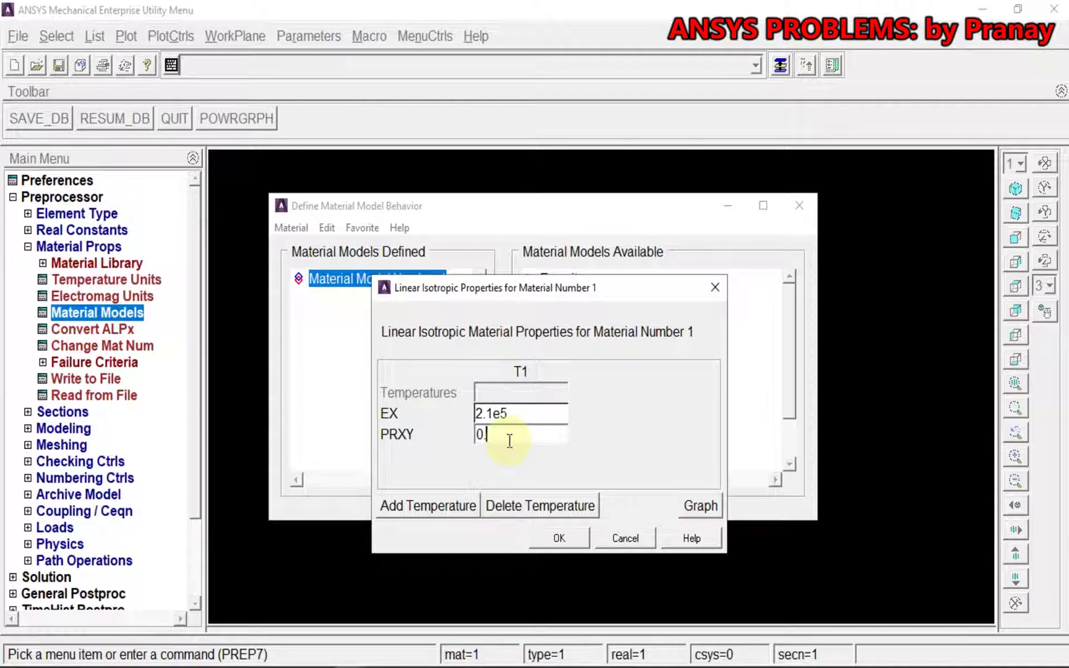
left_click(559, 538)
left_click(799, 206)
Open the Beam Common Sections tool and check the assignment sheet in Photo Viewer
left_click(83, 412)
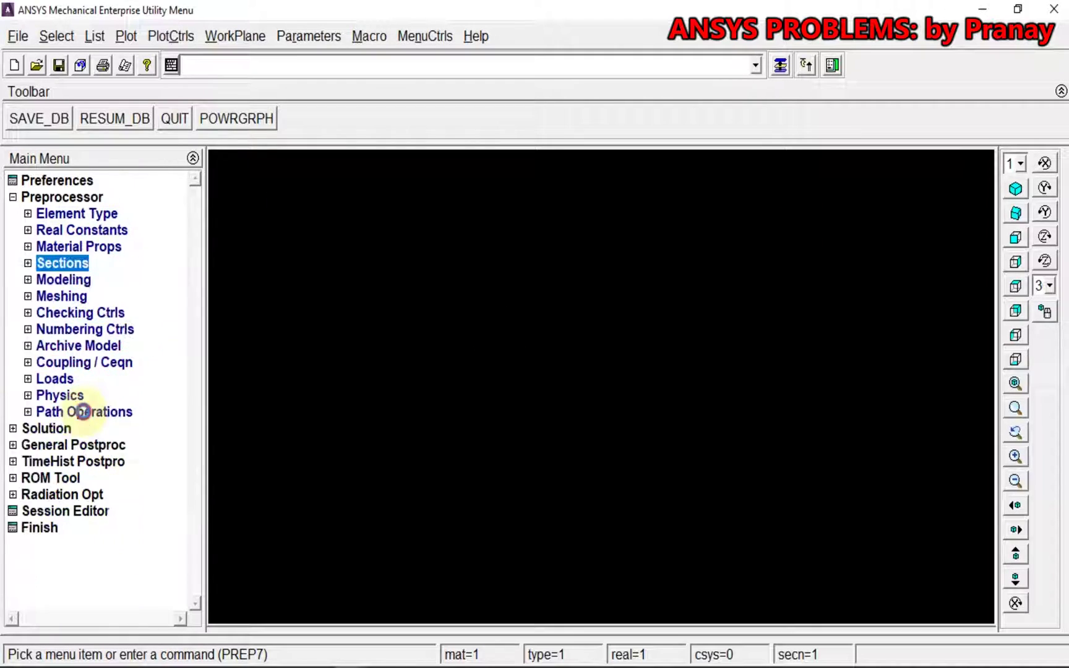
left_click(82, 313)
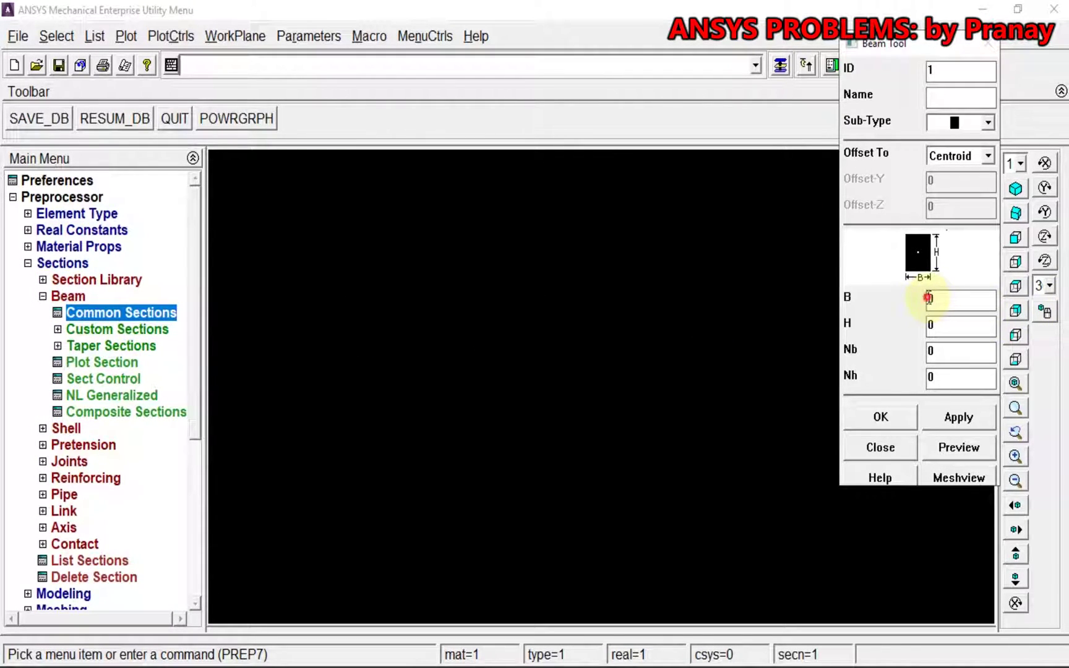
mouse_move(506, 655)
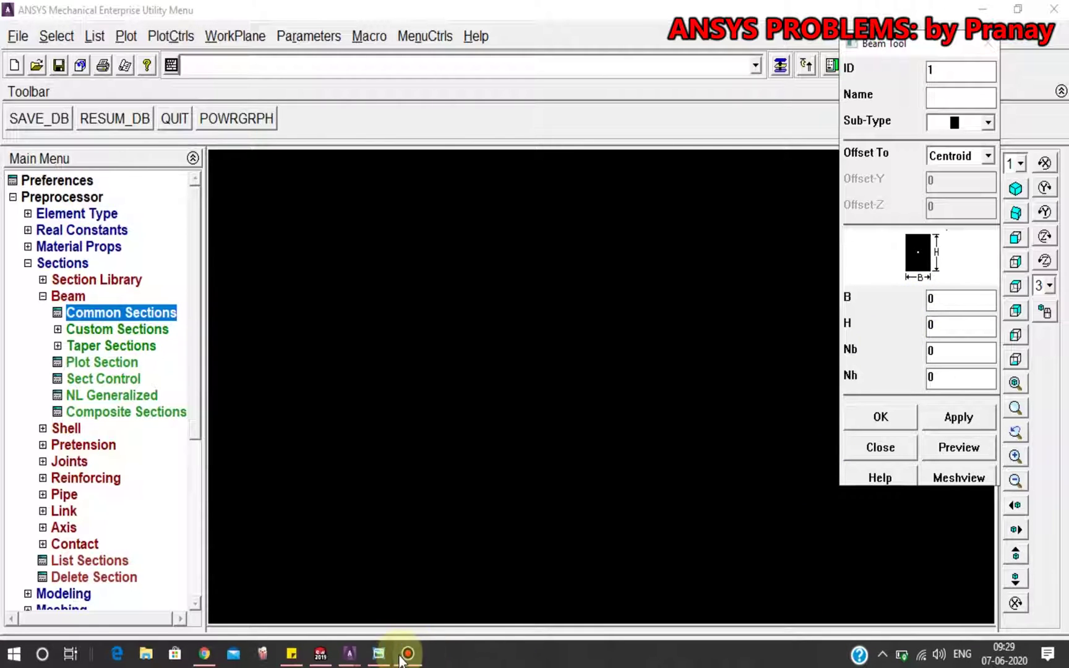
left_click(379, 653)
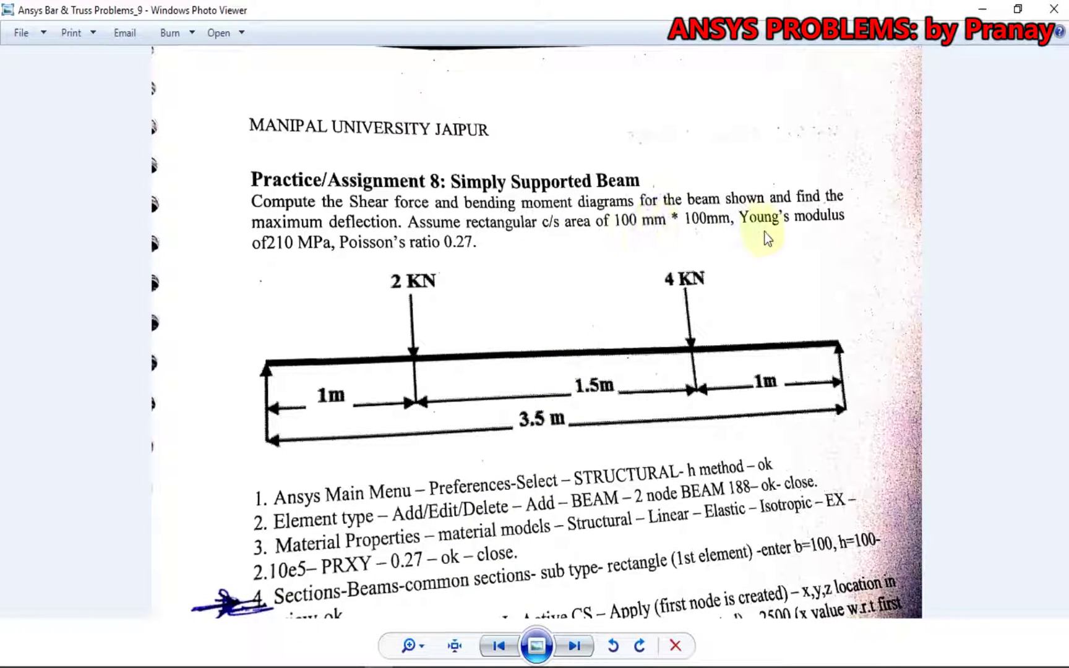
left_click(379, 653)
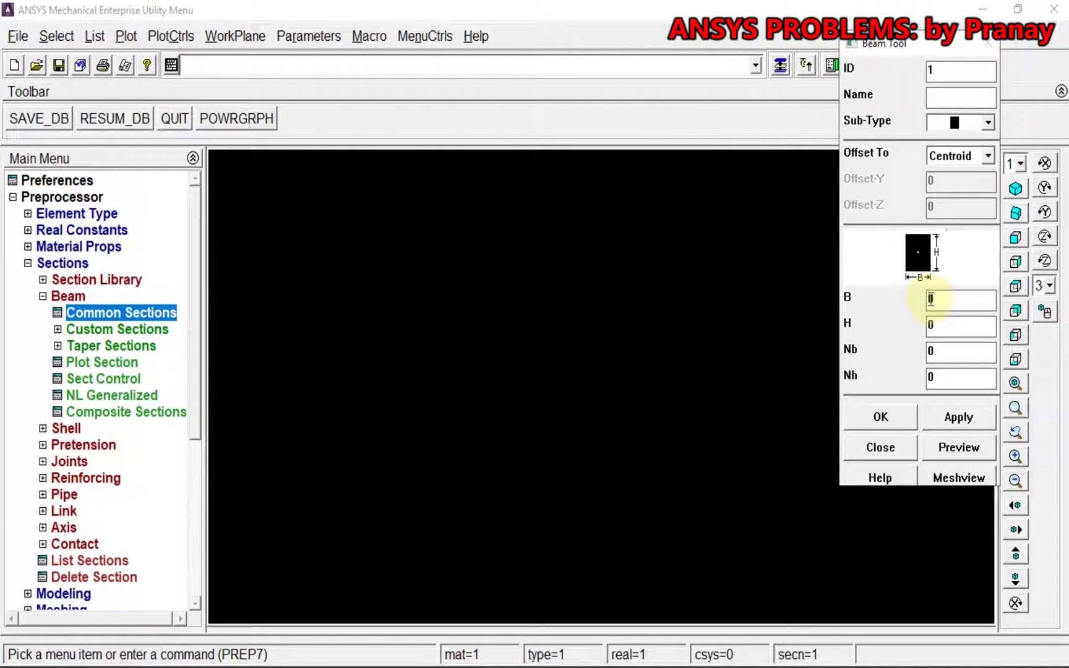
Define beam section 1 as a 100 × 100 rectangle, previewing its properties first
type("100")
left_click(930, 323)
type("10")
left_click(958, 436)
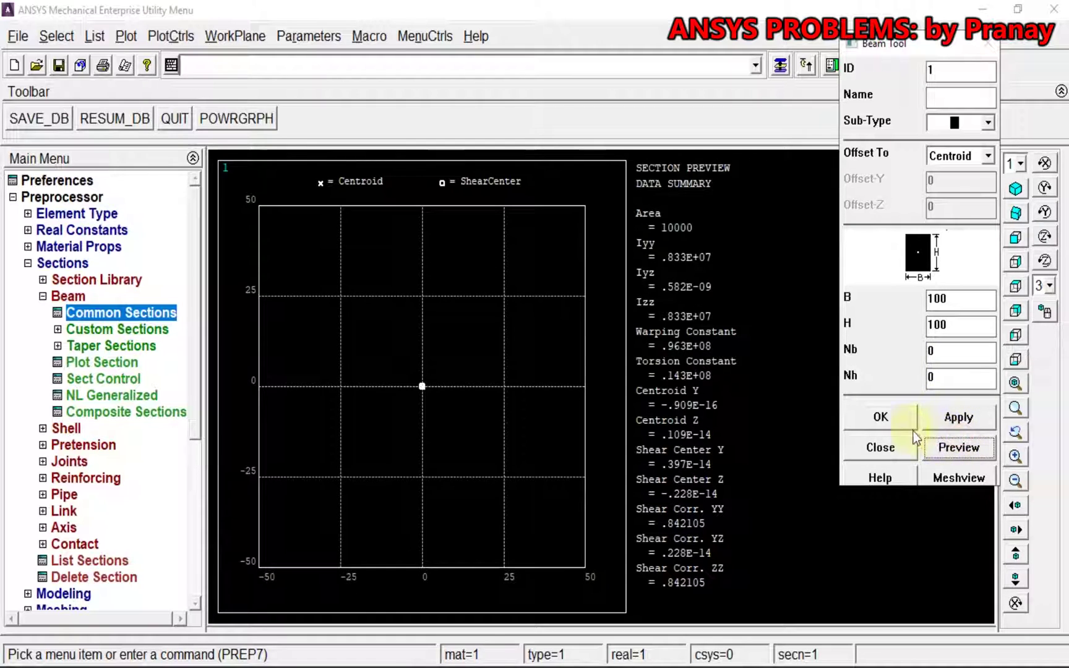
left_click(866, 418)
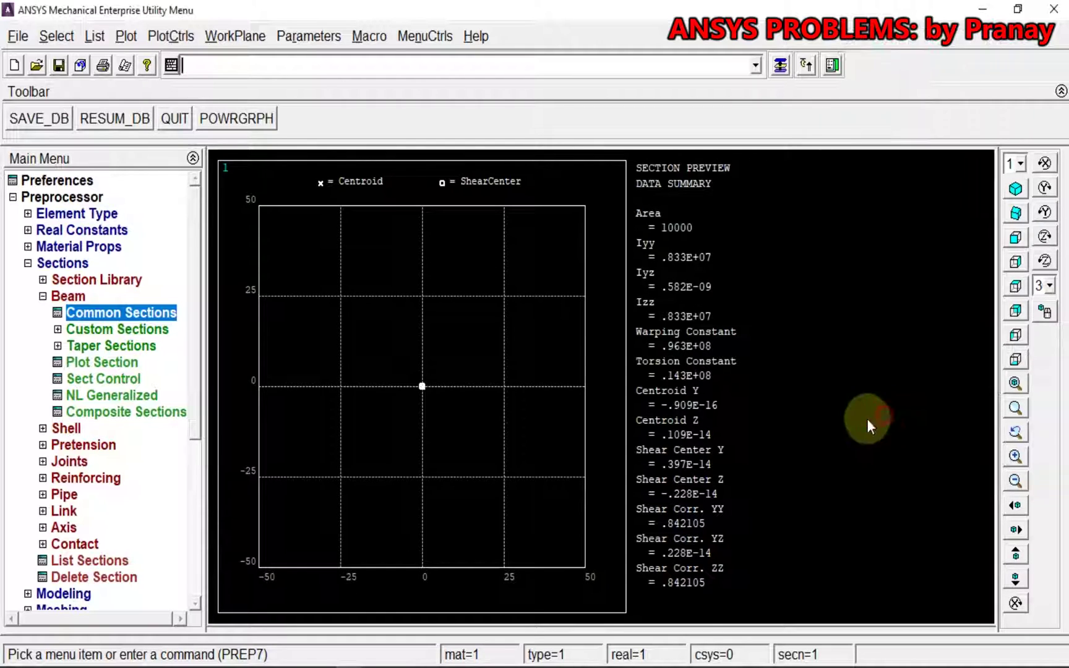
Replot the graphics window to refresh the model view
right_click(395, 315)
left_click(466, 329)
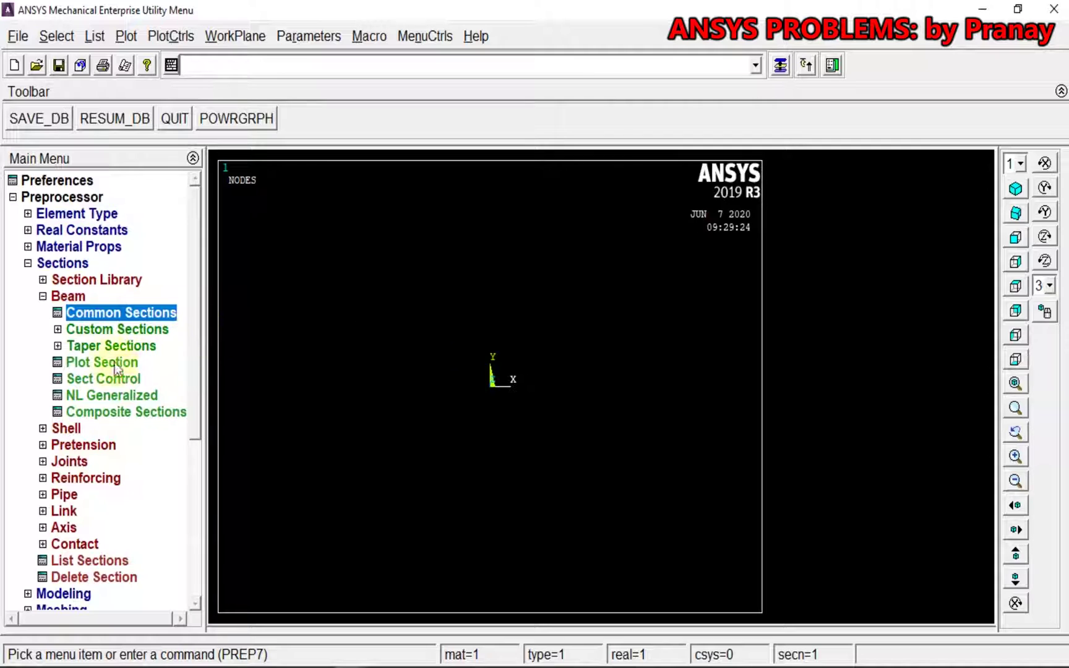
left_click(27, 264)
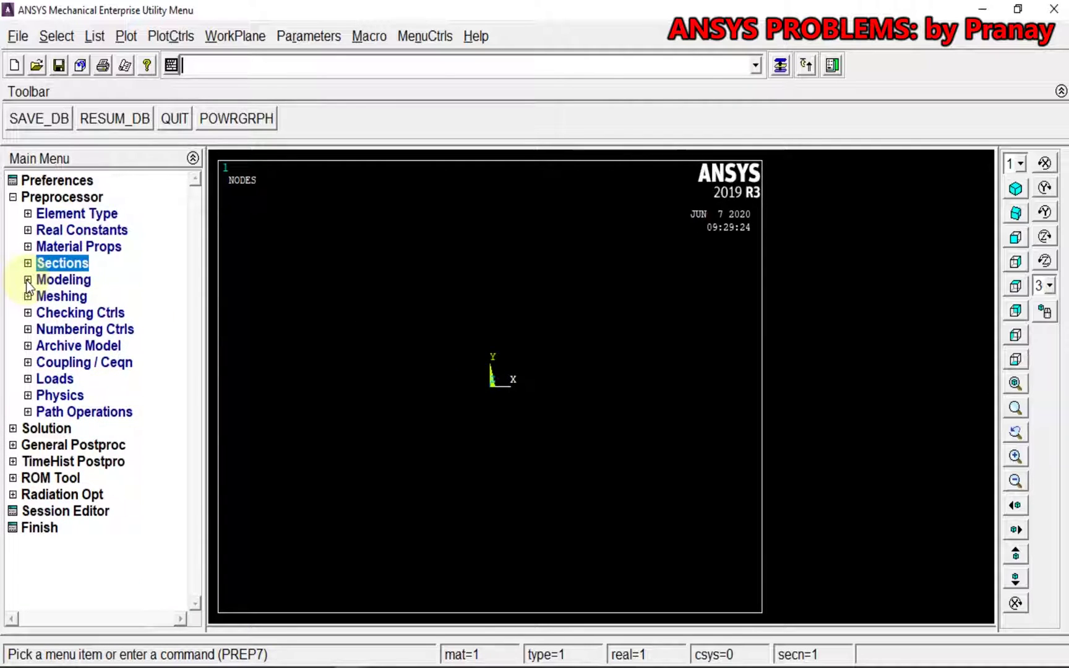
Create keypoint 1 at X = 0 and keypoint 2 at X = 1000 in the active CS
left_click(28, 280)
left_click(43, 297)
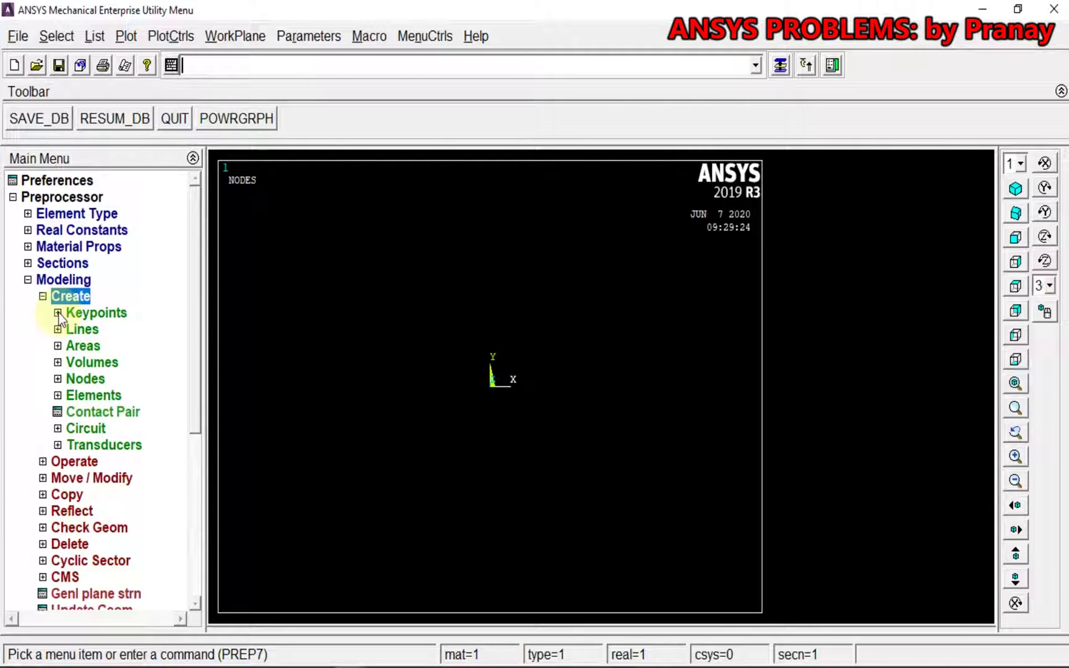
left_click(58, 314)
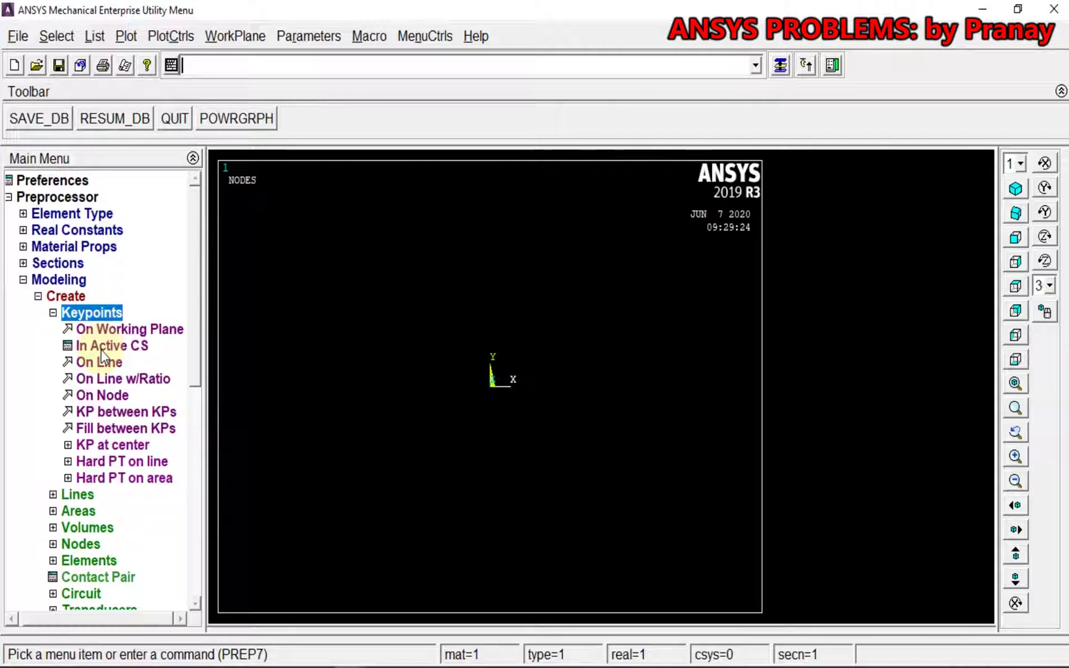
left_click(101, 347)
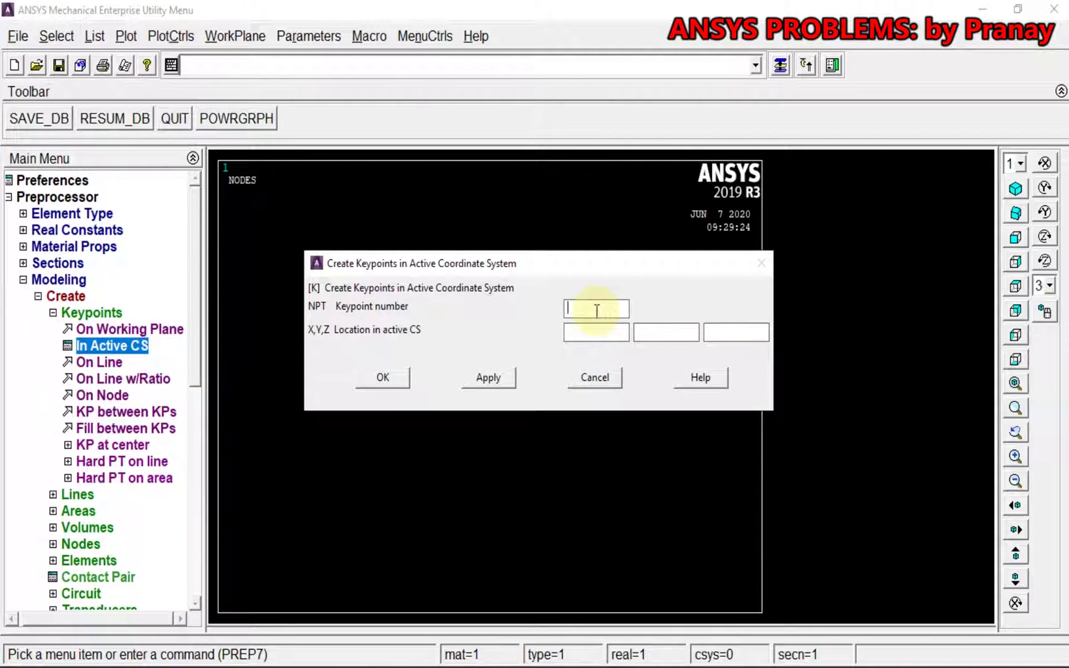
type("1")
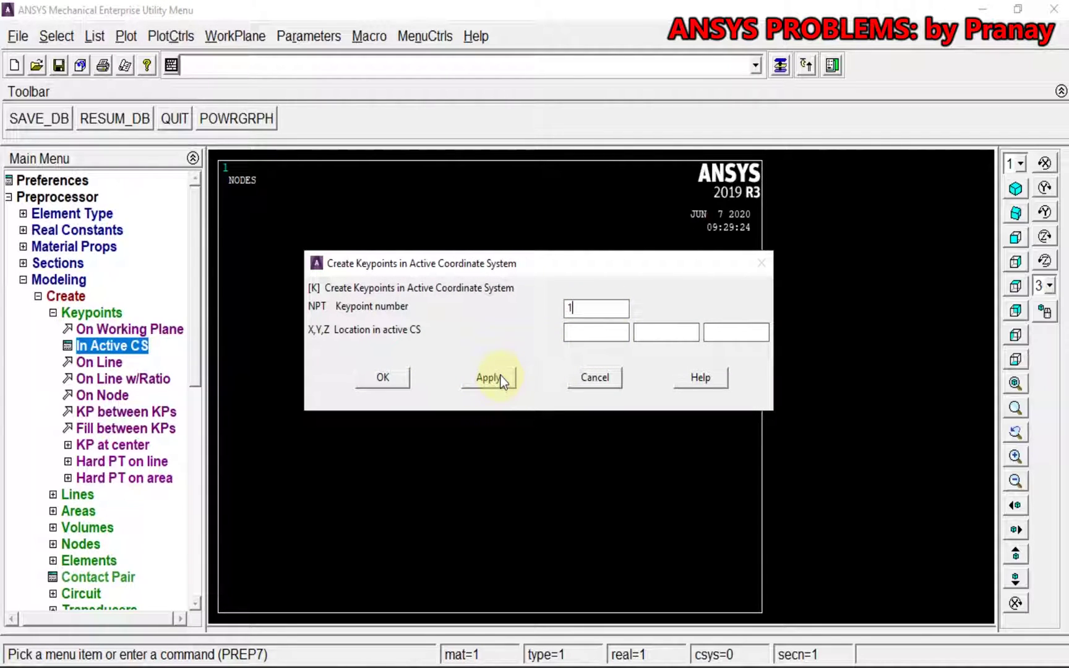
left_click(488, 377)
double_click(580, 308)
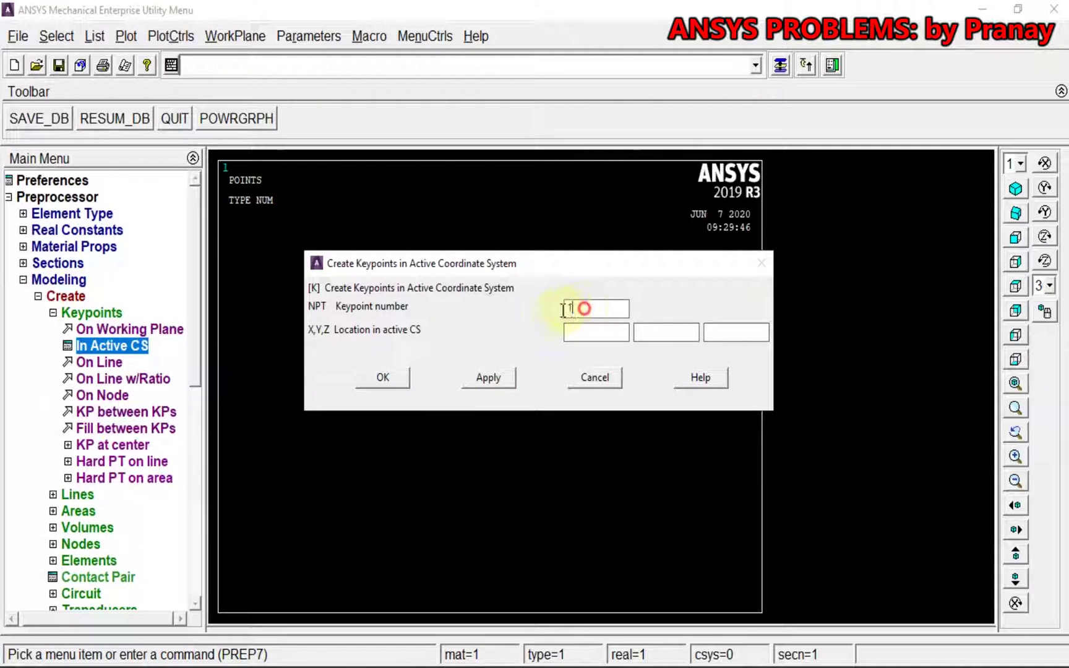
type("2")
left_click(589, 328)
type("1000")
left_click(502, 378)
Add keypoints 3 and 4 at X = 2500 and X = 3500, then check the assignment sheet
left_click(604, 307)
key("BackSpace")
type("3")
double_click(591, 332)
type("2500")
left_click(502, 378)
left_click(601, 307)
key("BackSpace")
type("4")
double_click(597, 332)
type("3500")
left_click(399, 380)
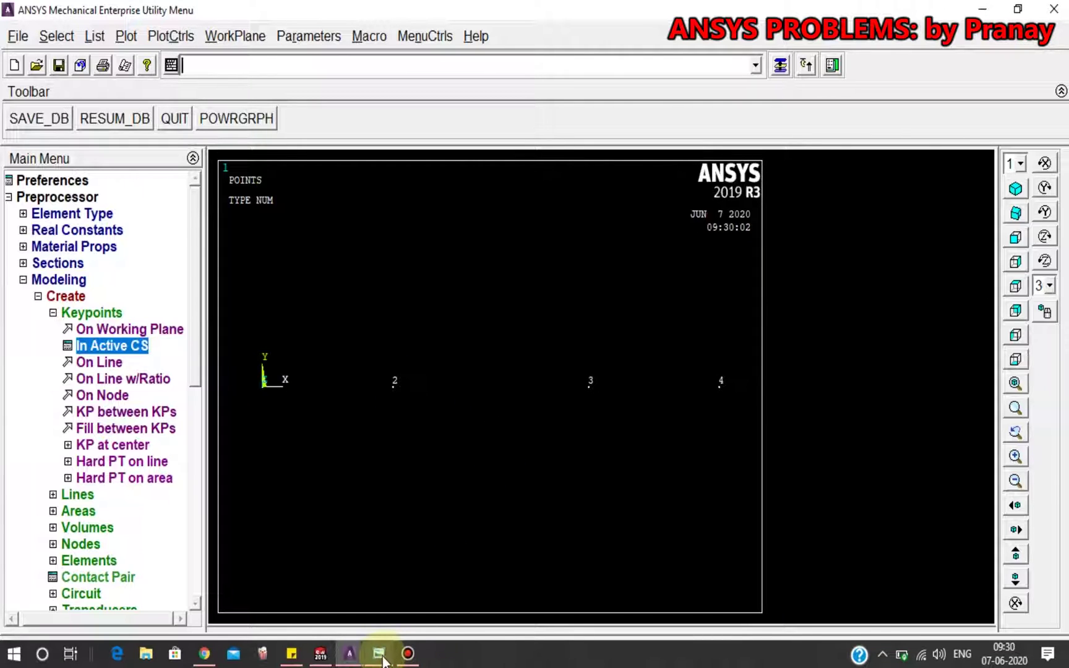
left_click(379, 653)
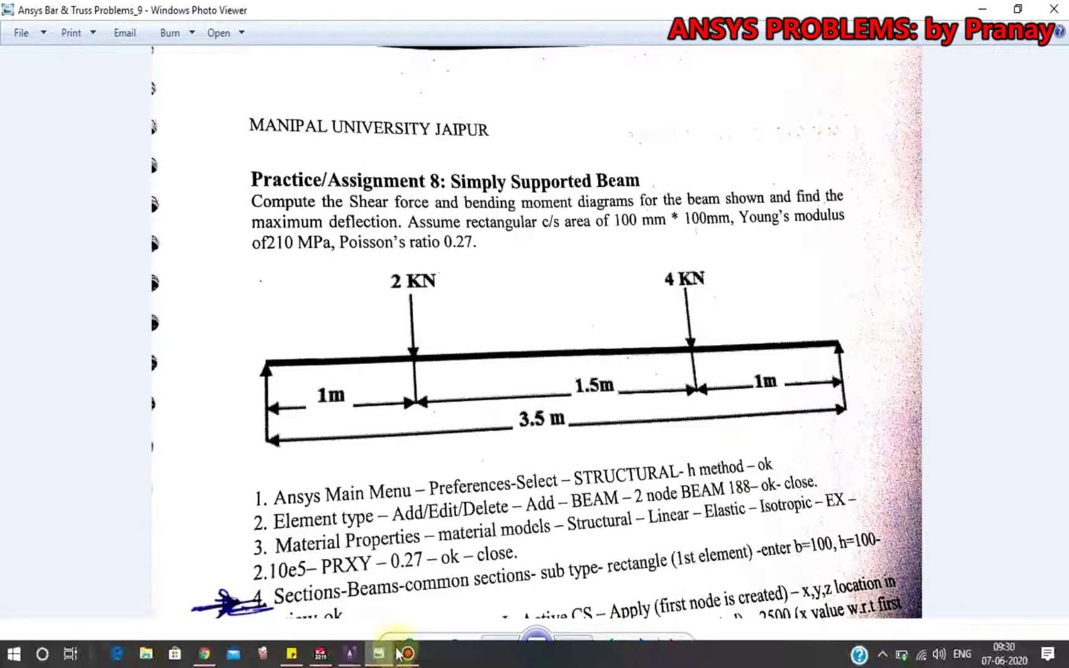
left_click(379, 654)
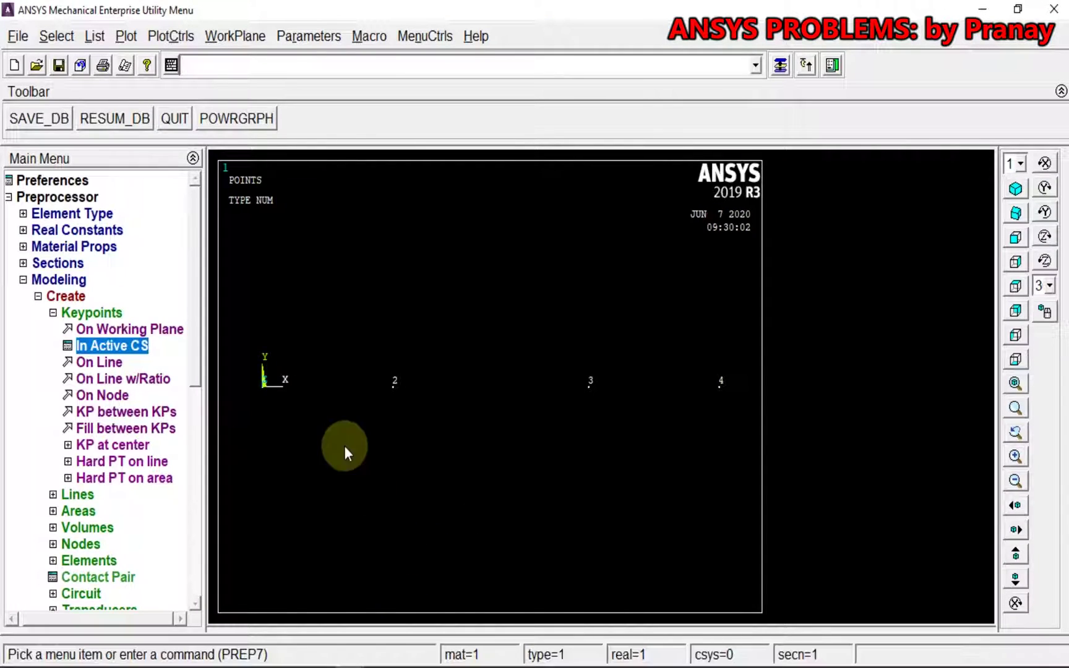
Draw straight lines joining keypoints 1–2, 2–3 and 3–4 along the beam
left_click(54, 313)
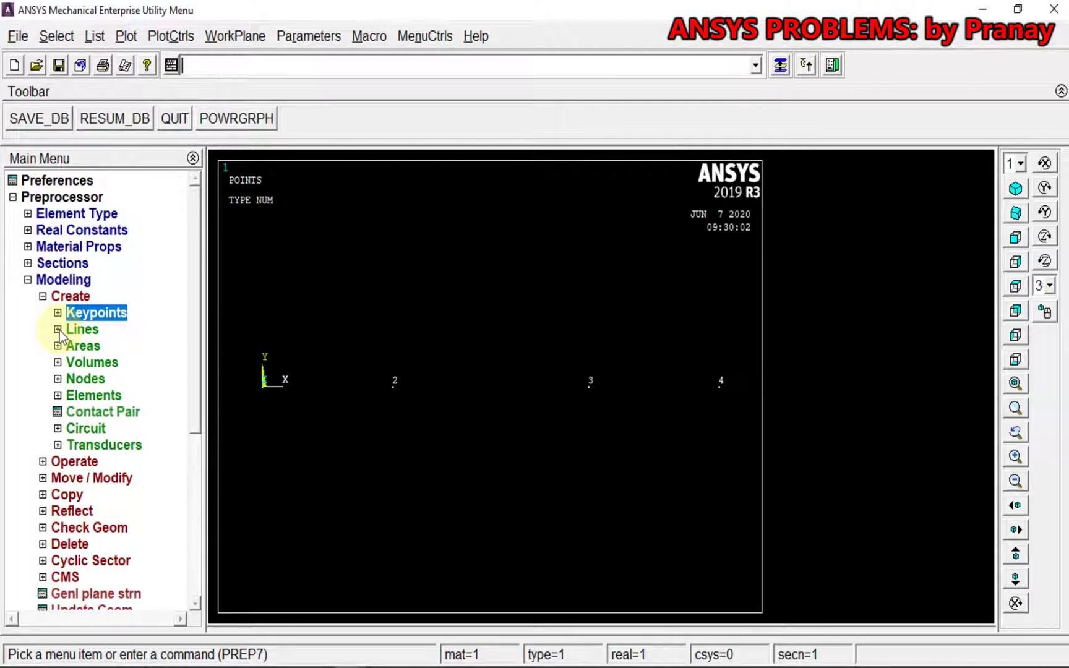
left_click(59, 330)
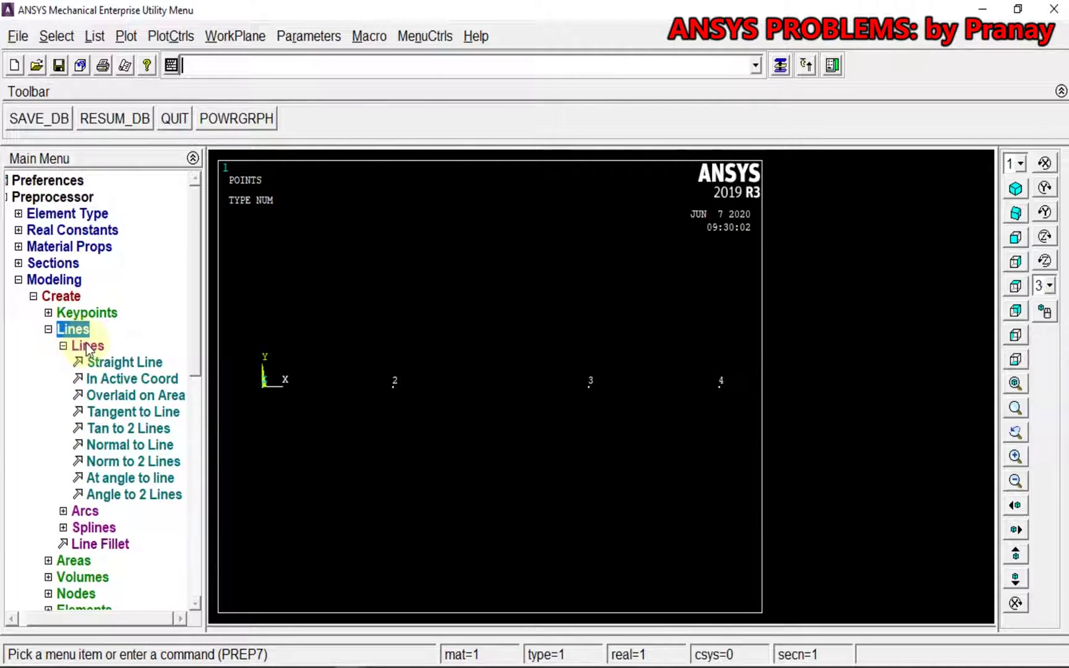
left_click(84, 347)
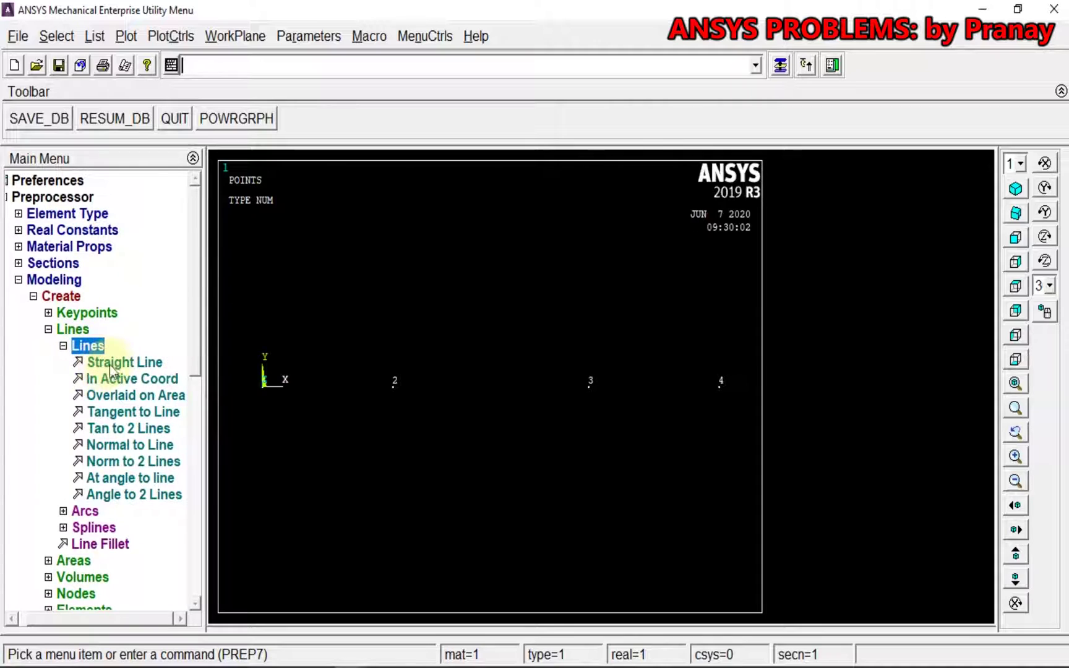
left_click(102, 361)
left_click(274, 429)
left_click(392, 413)
left_click(584, 418)
left_click(705, 422)
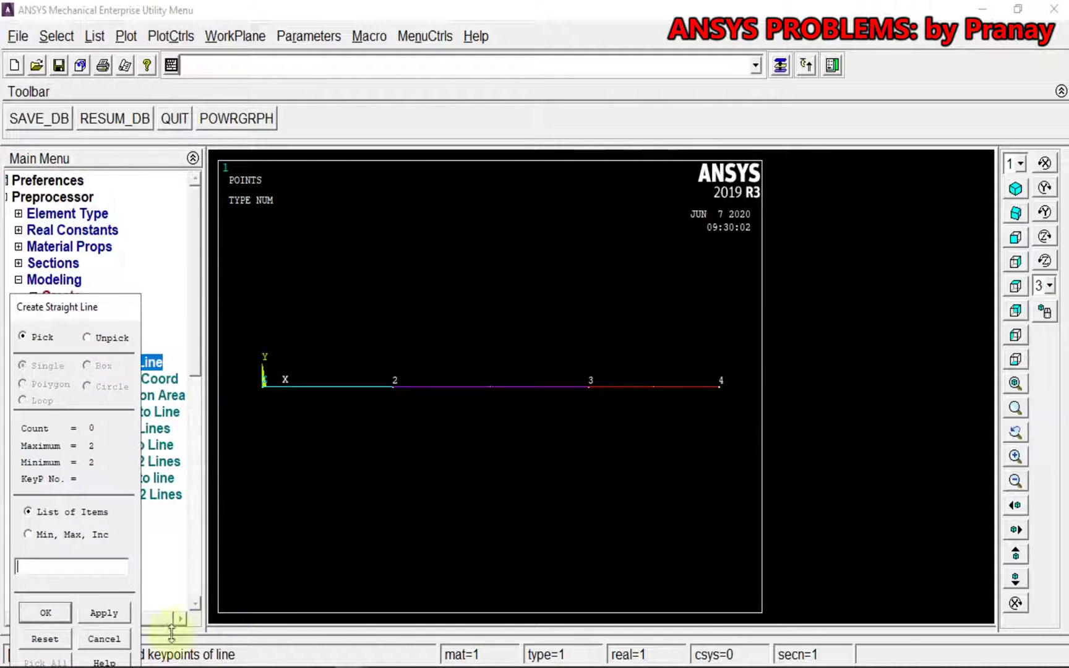
left_click(46, 612)
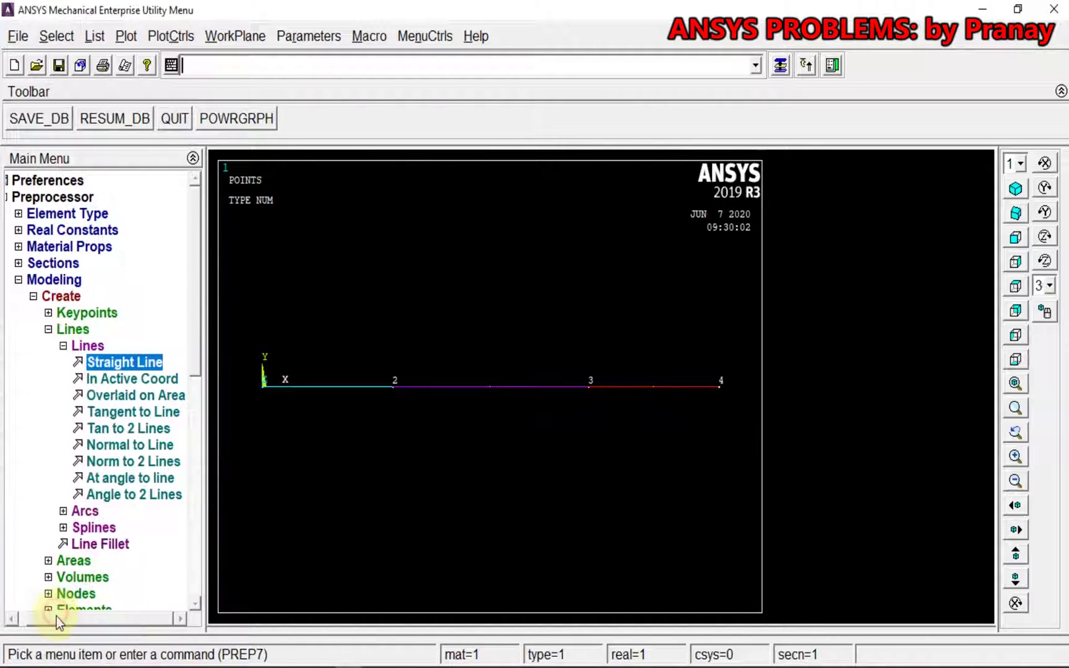
left_click(63, 346)
left_click(57, 329)
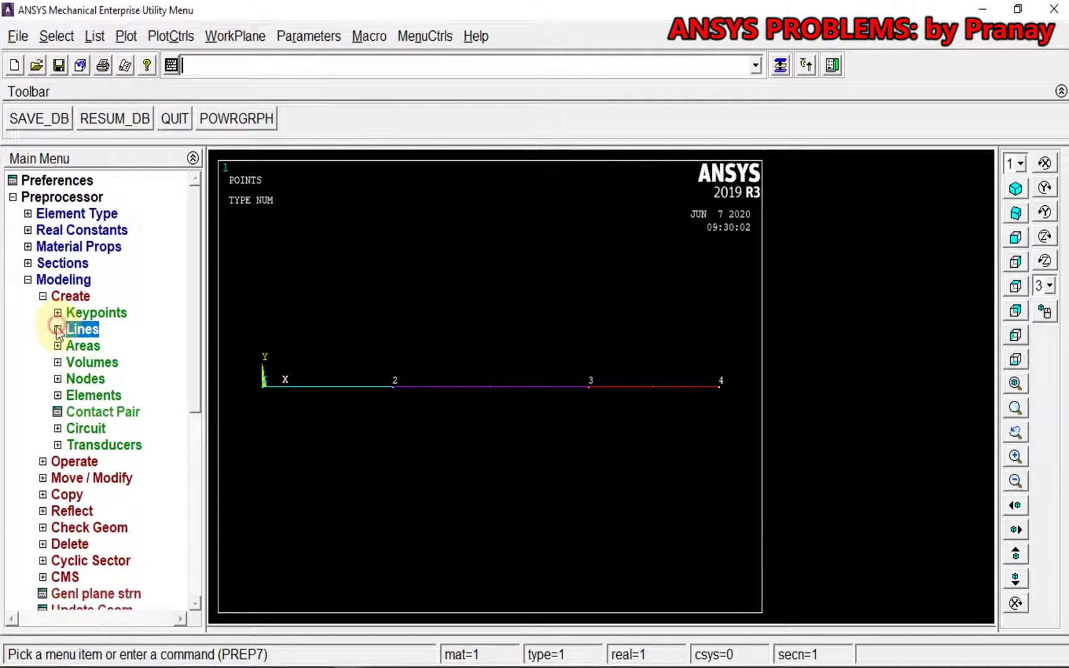
Set the manual size for all lines to 5 element divisions (NDIV = 5)
left_click(43, 296)
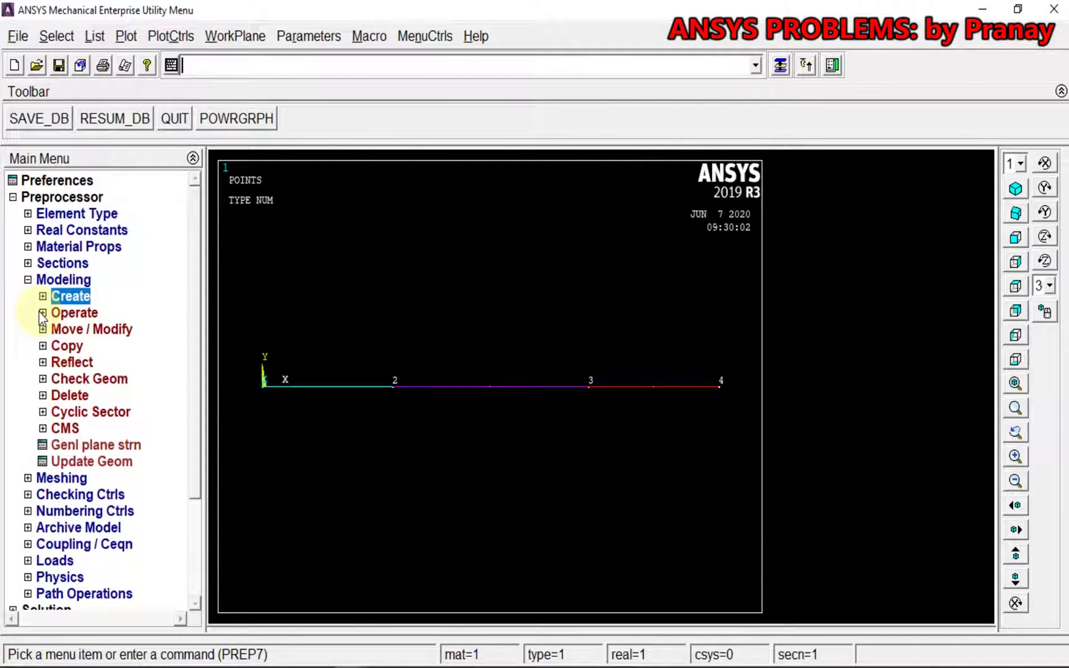
left_click(28, 478)
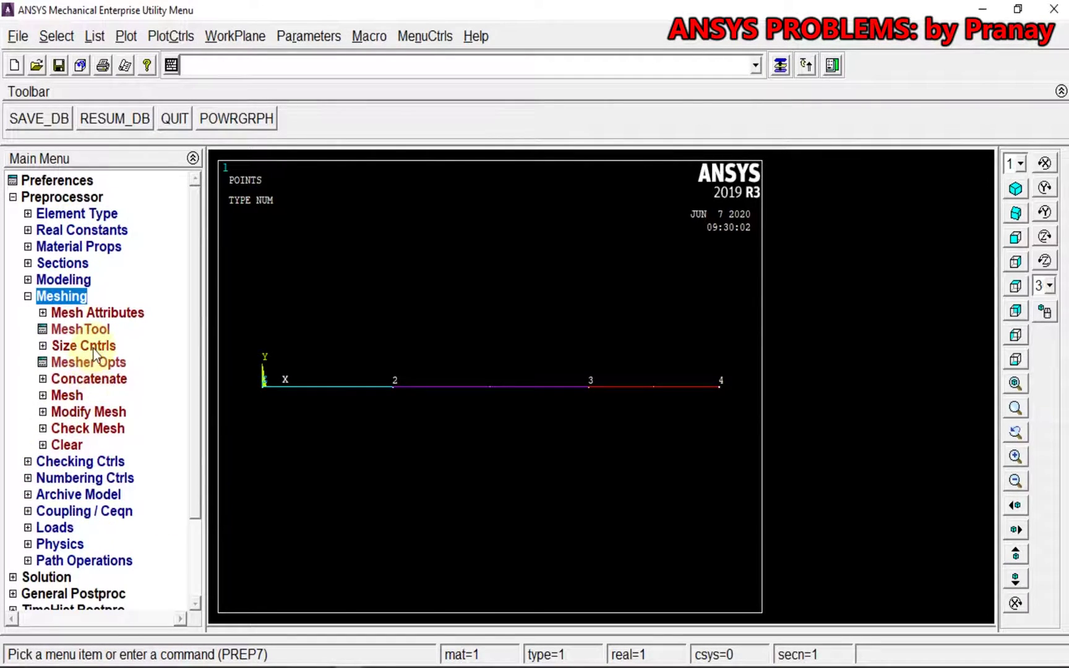
left_click(86, 346)
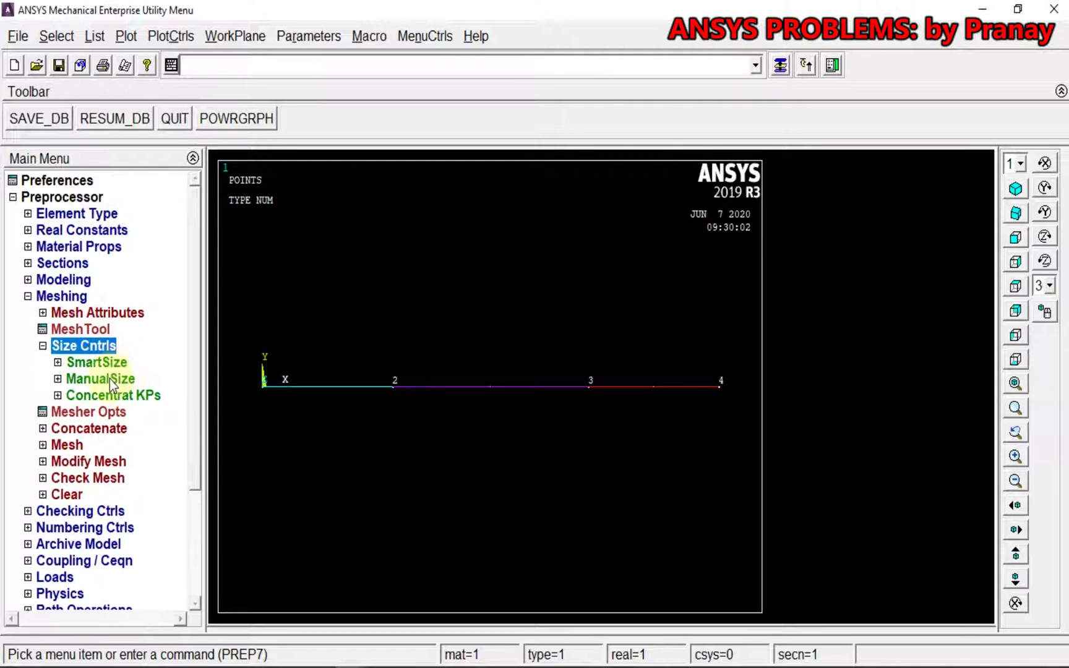
left_click(109, 379)
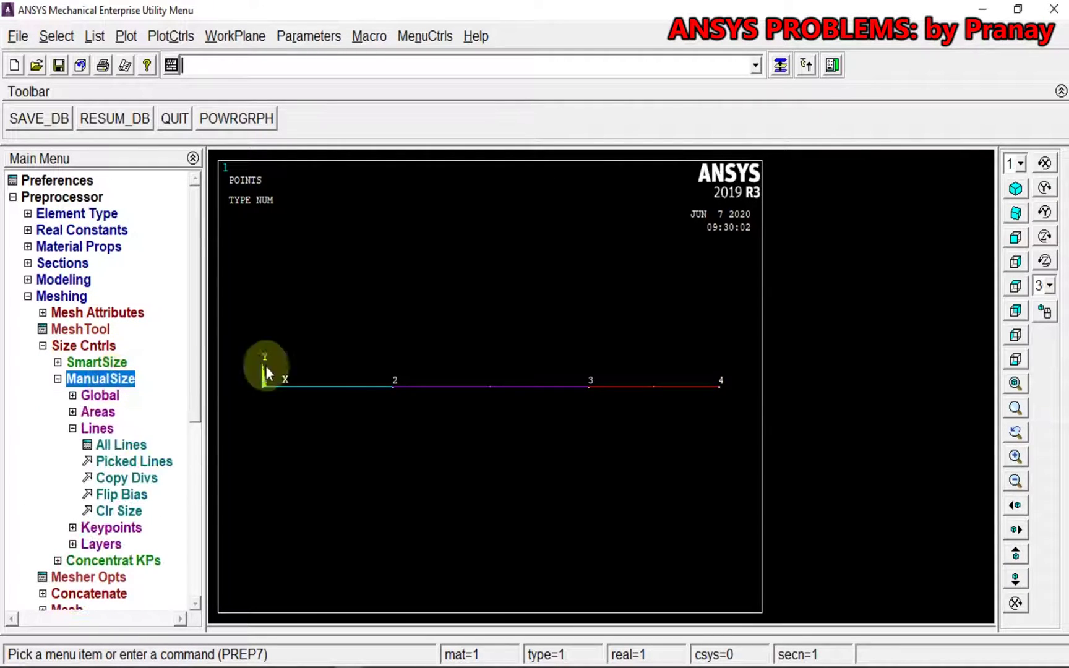
left_click(97, 428)
left_click(97, 428)
left_click(121, 445)
left_click(612, 278)
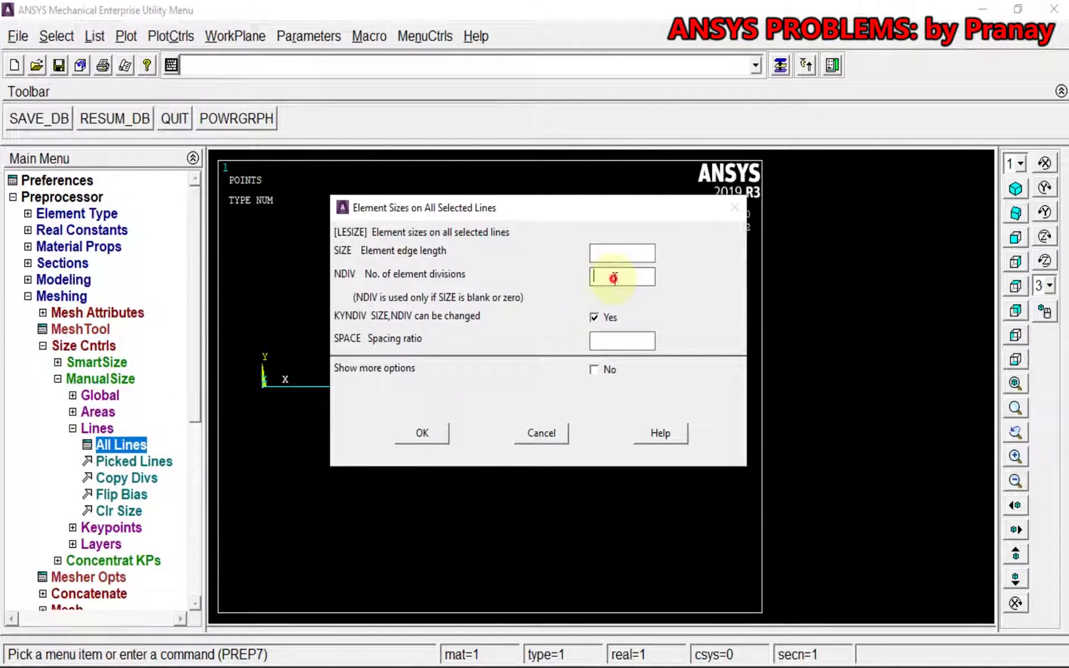
type("50")
left_click(445, 439)
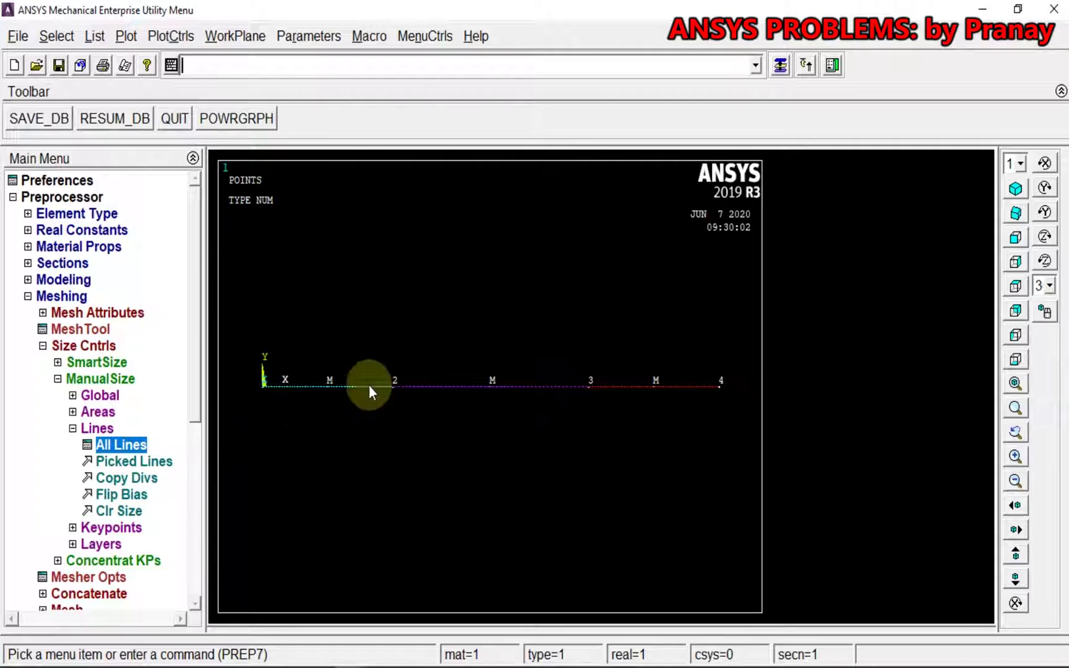
Mesh the picked beam lines with the MeshTool set to Lines
left_click(45, 344)
left_click(58, 329)
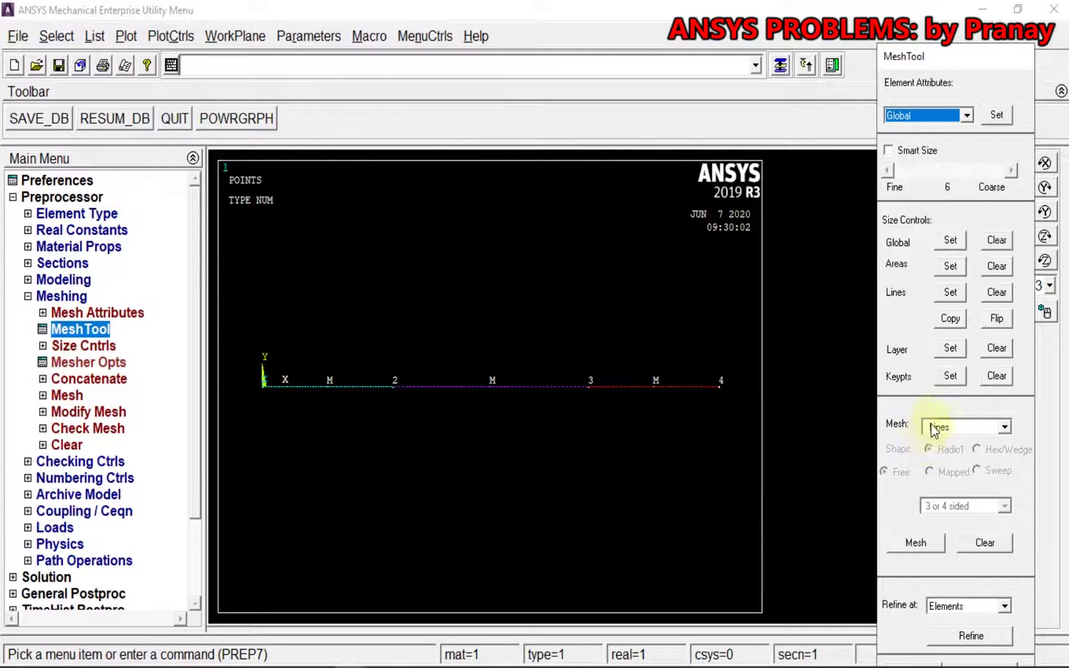
left_click(1003, 428)
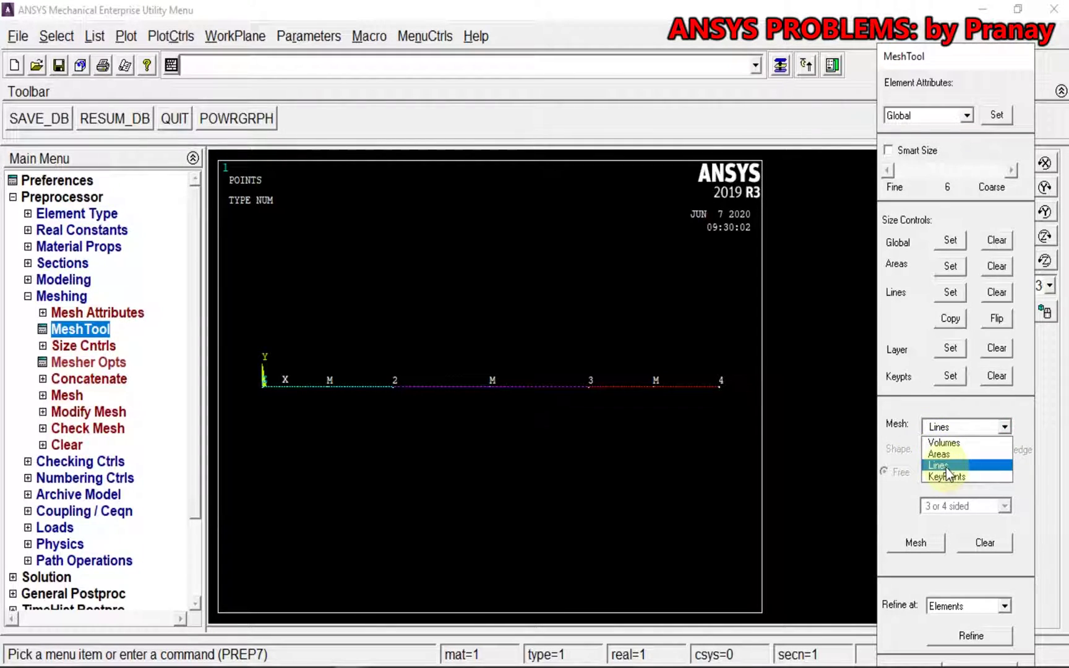
left_click(944, 467)
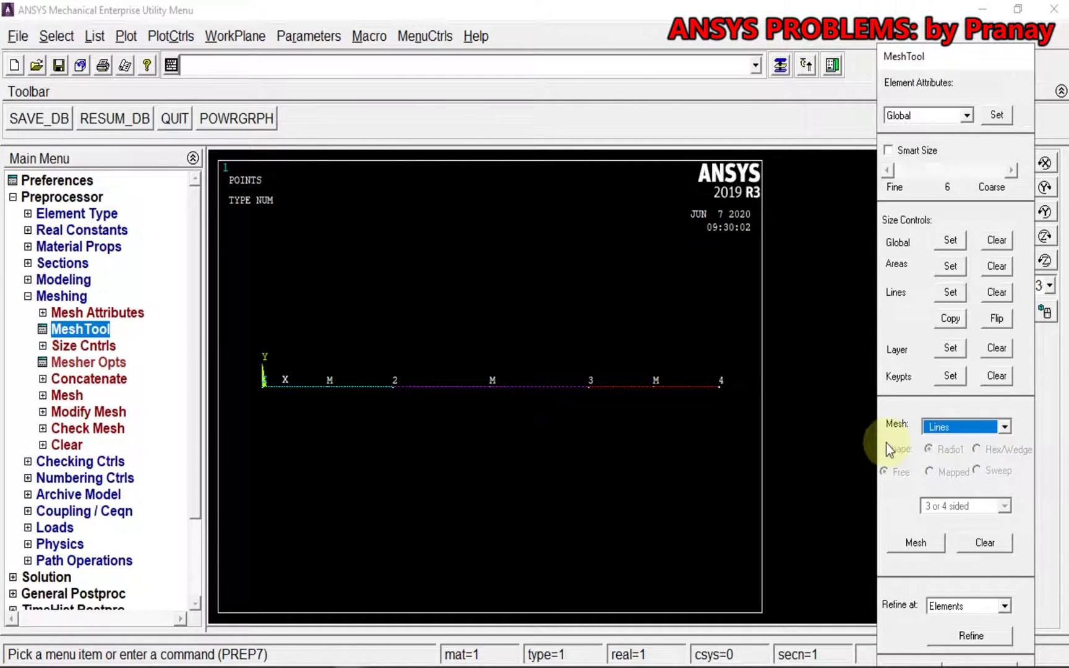
left_click(916, 543)
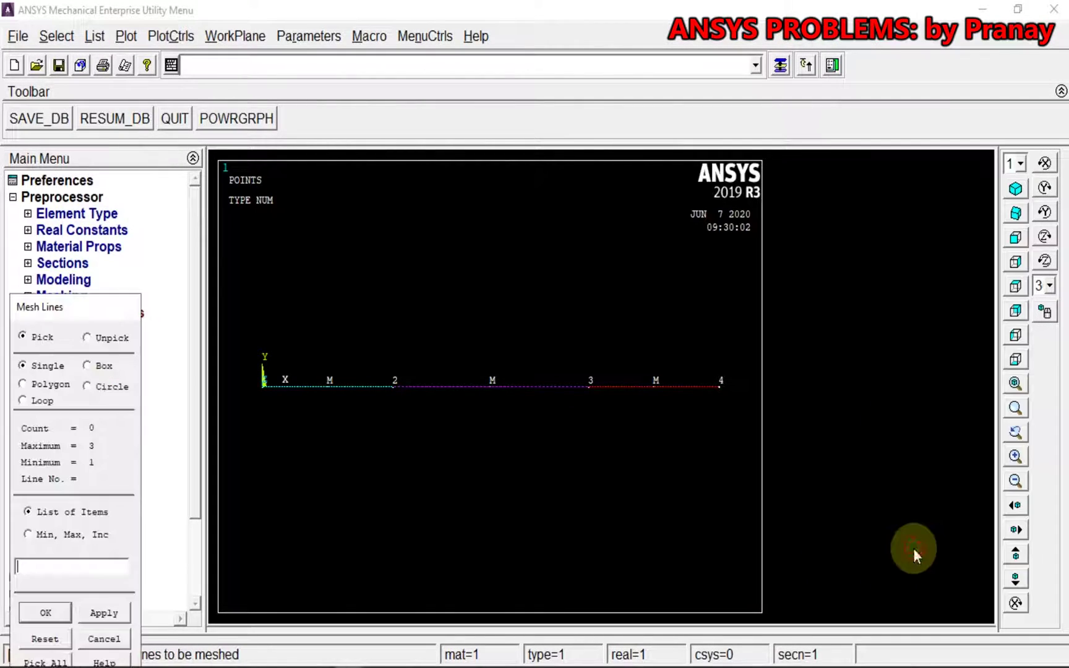
left_click(376, 422)
left_click(536, 420)
left_click(47, 614)
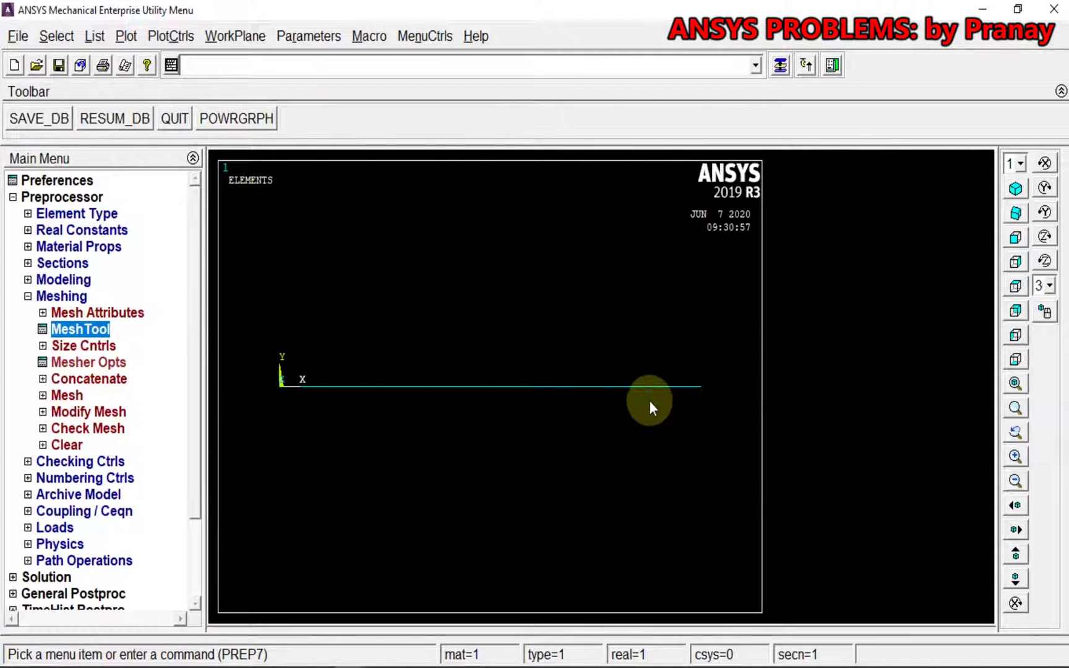
Open the Displacement On Keypoints picker and view the assignment sheet image
left_click(28, 296)
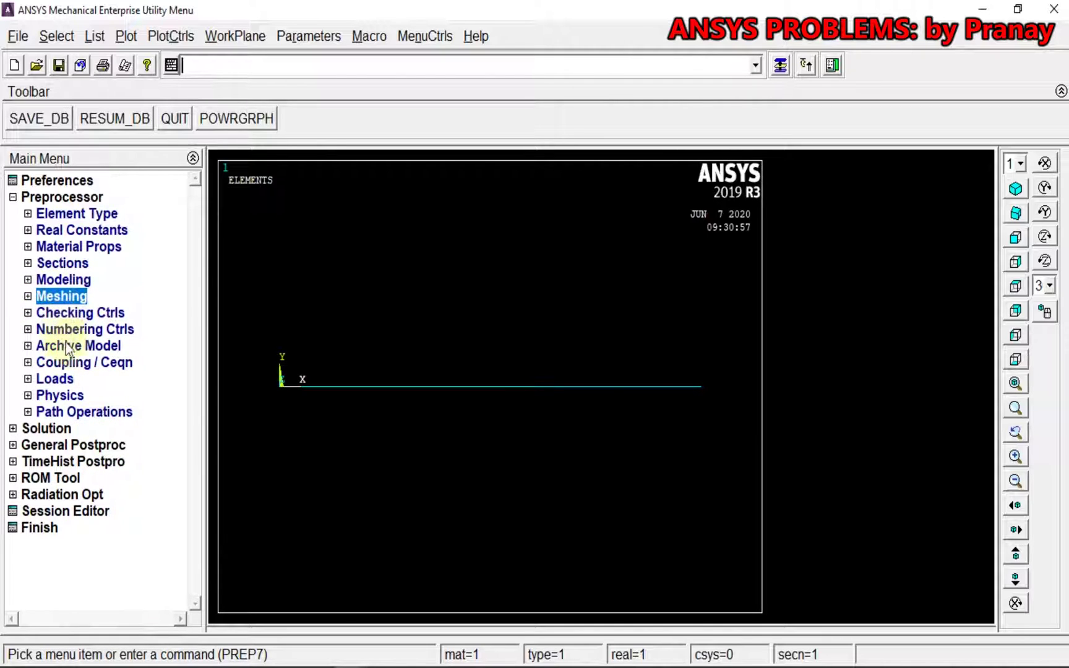
left_click(28, 329)
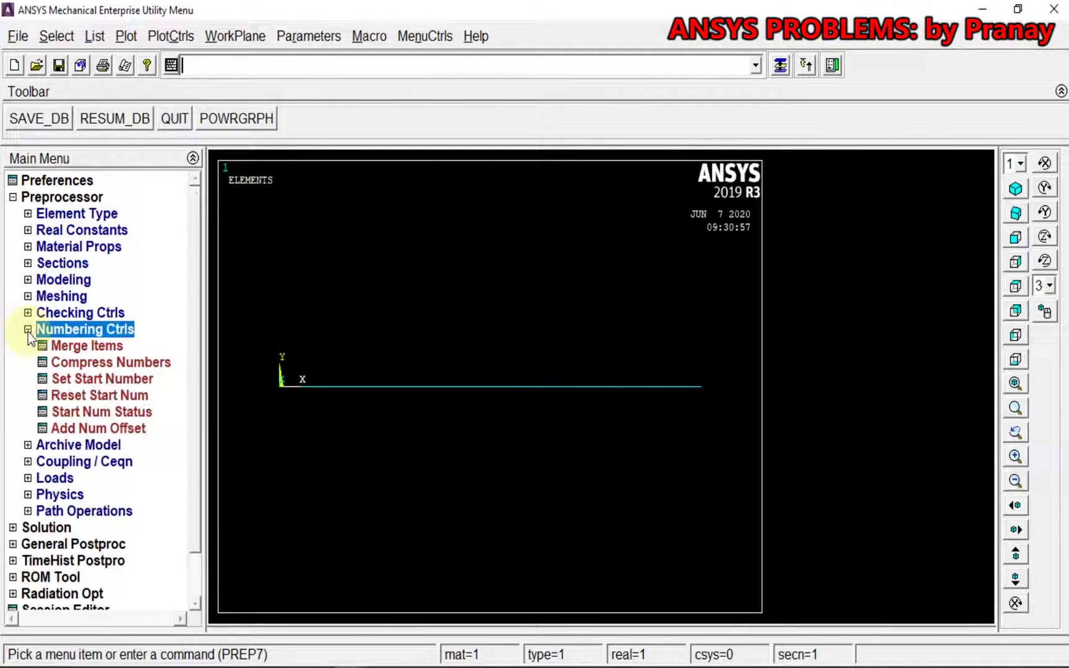
left_click(28, 329)
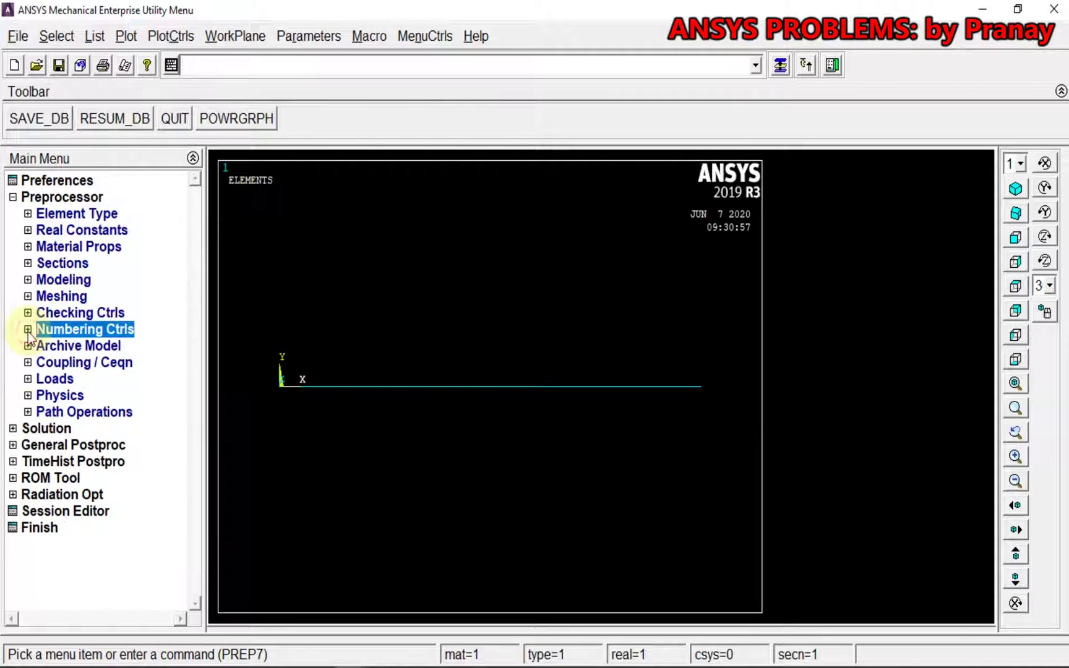
left_click(28, 379)
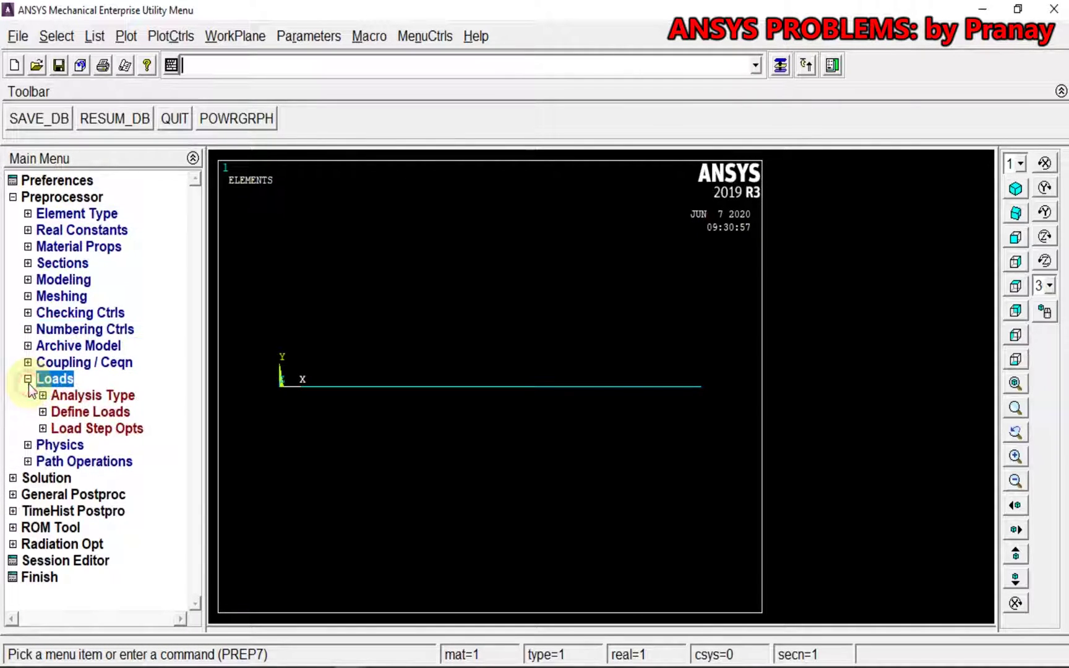
left_click(107, 413)
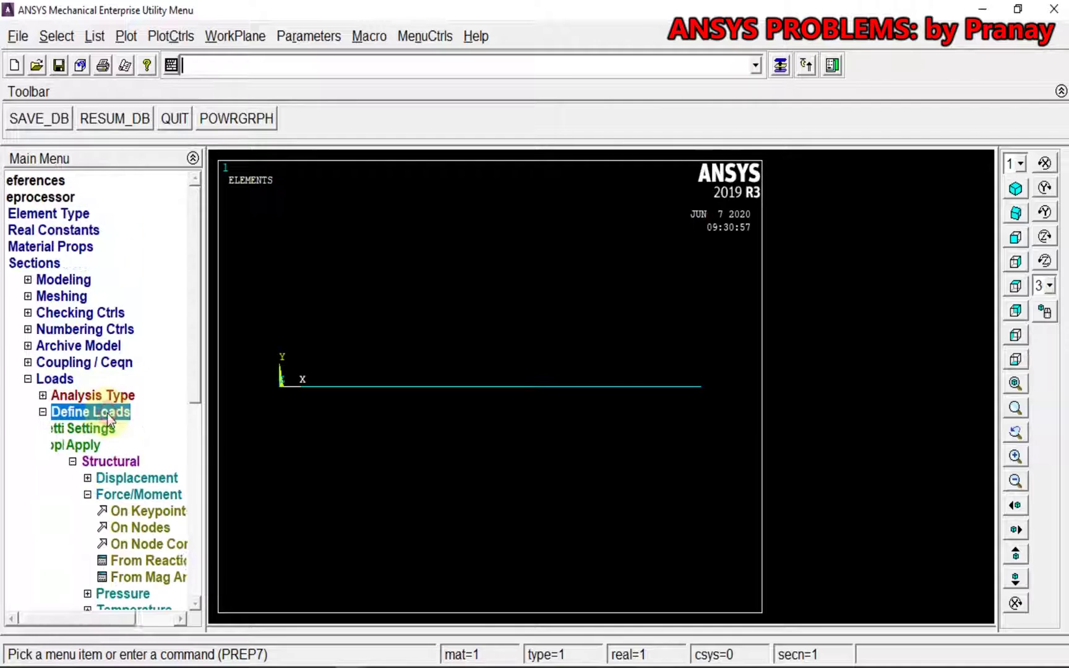
left_click(95, 481)
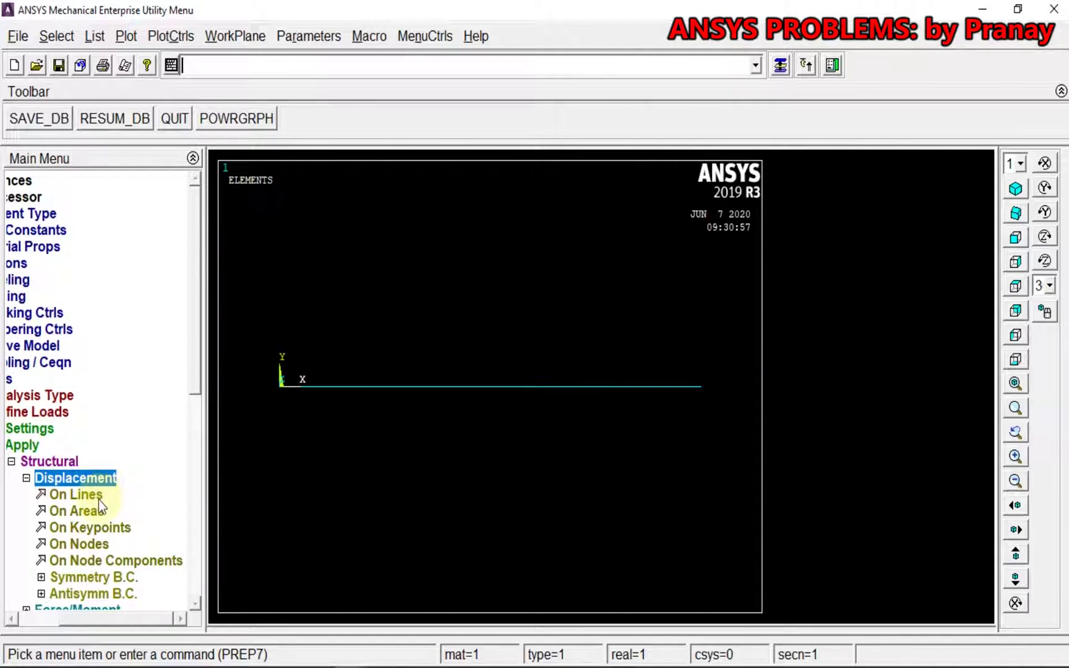
left_click(91, 528)
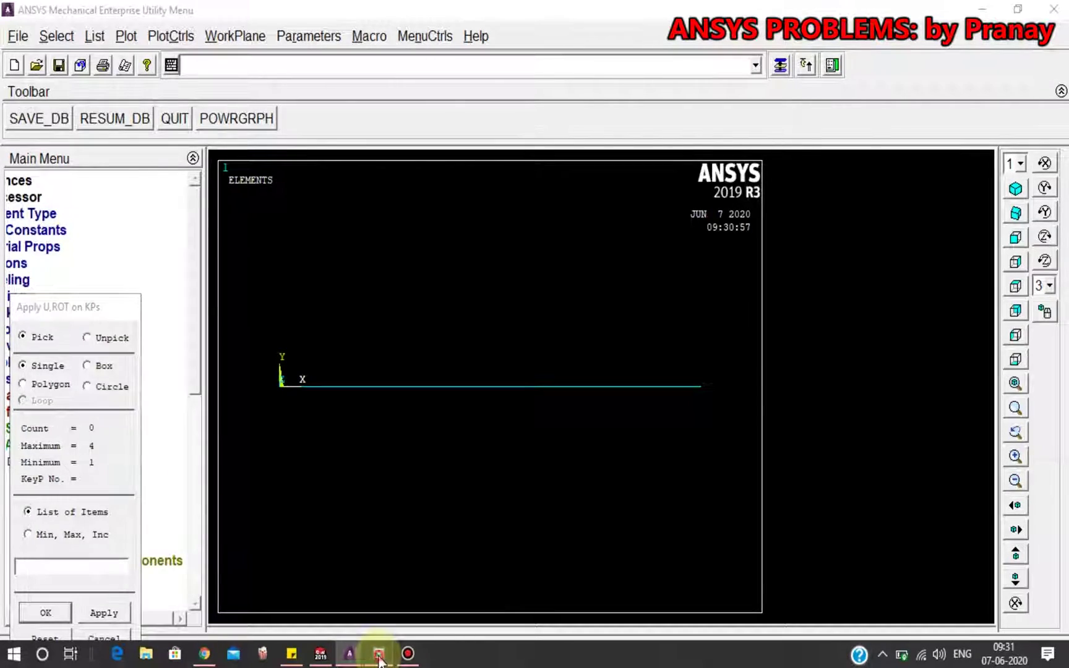
left_click(376, 652)
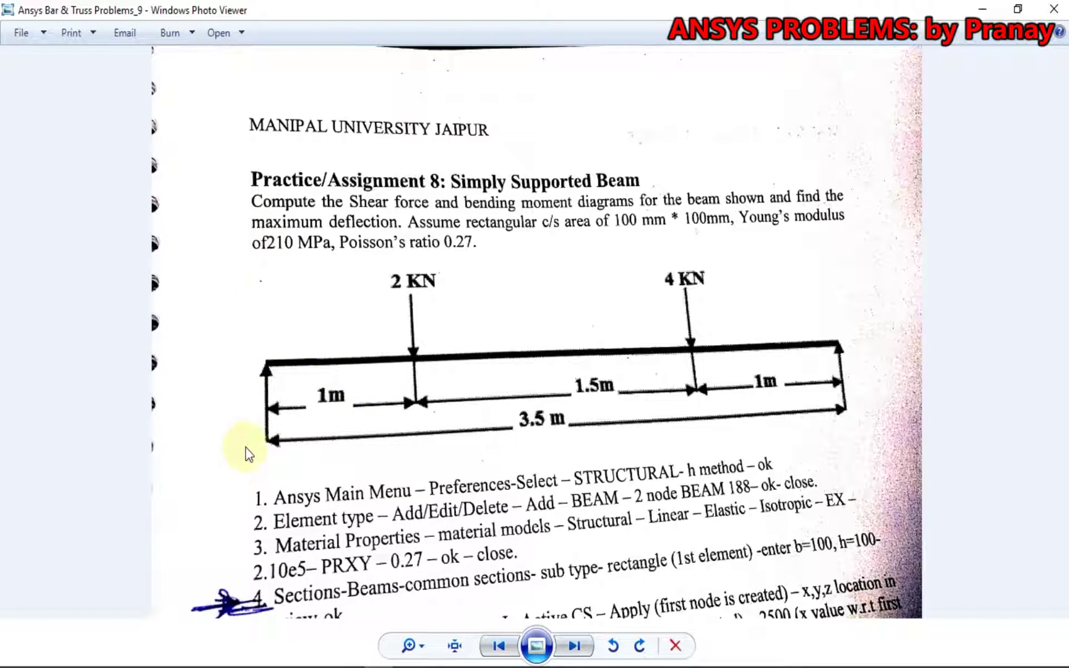
mouse_move(337, 659)
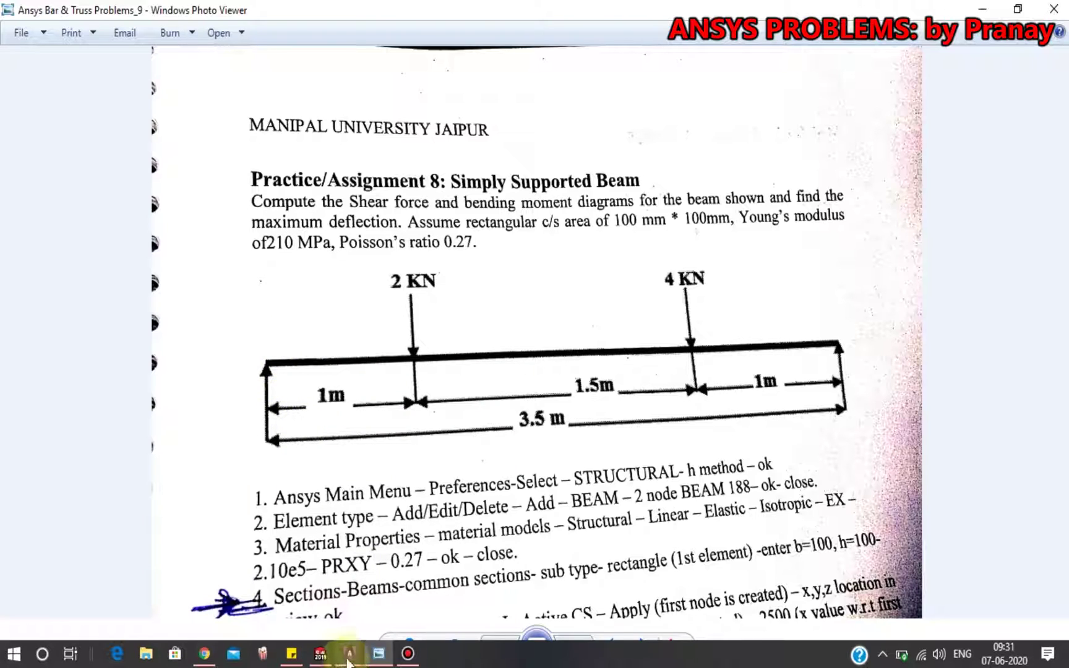
left_click(408, 654)
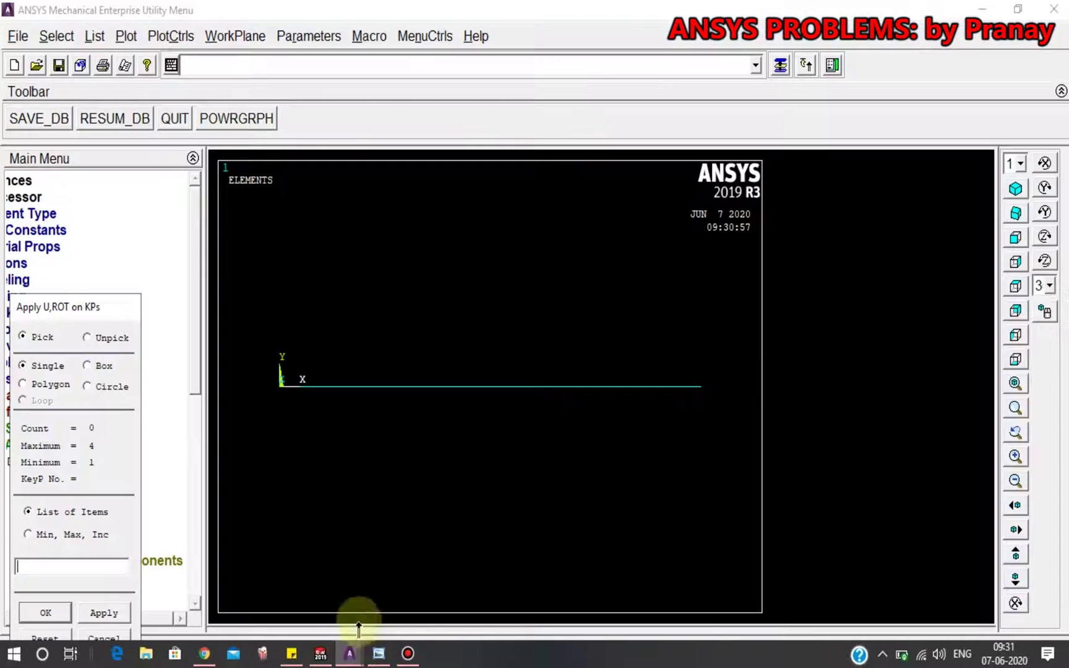
Close the keypoint constraint picker and delete All Loads & Opts from the model
left_click(111, 614)
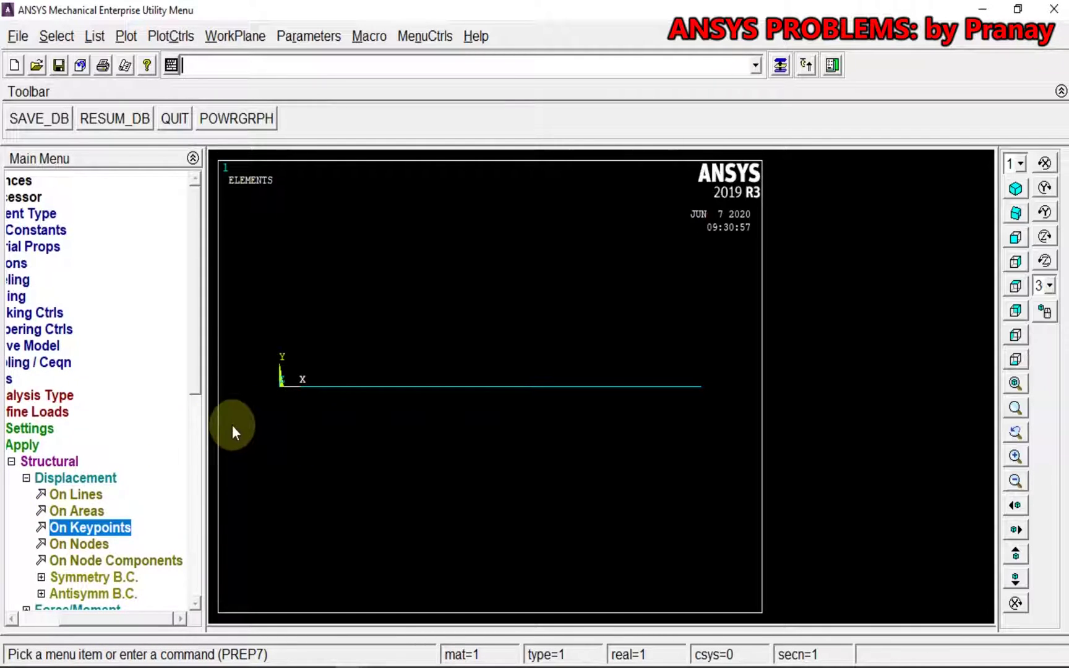
left_click(95, 531)
left_click(112, 613)
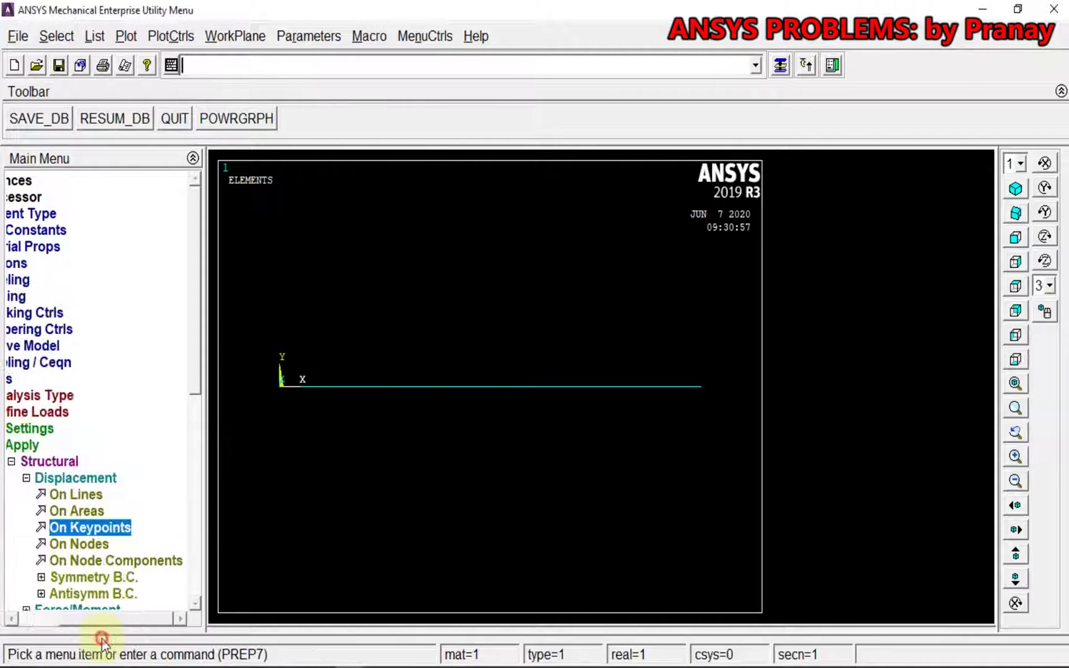
left_click_drag(100, 618, 60, 619)
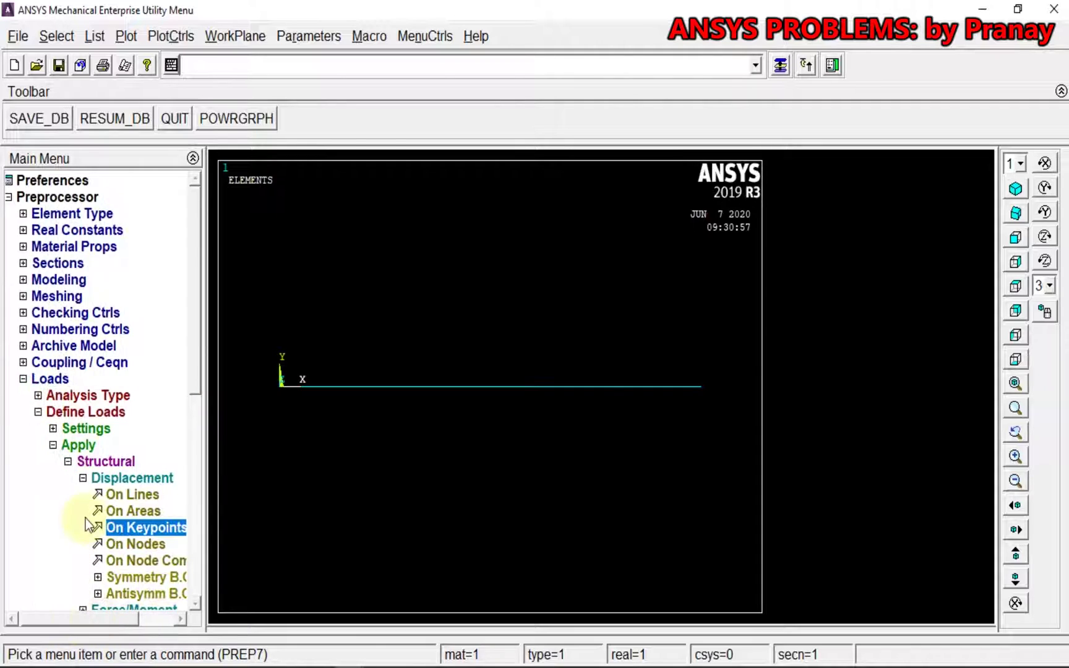
left_click(68, 461)
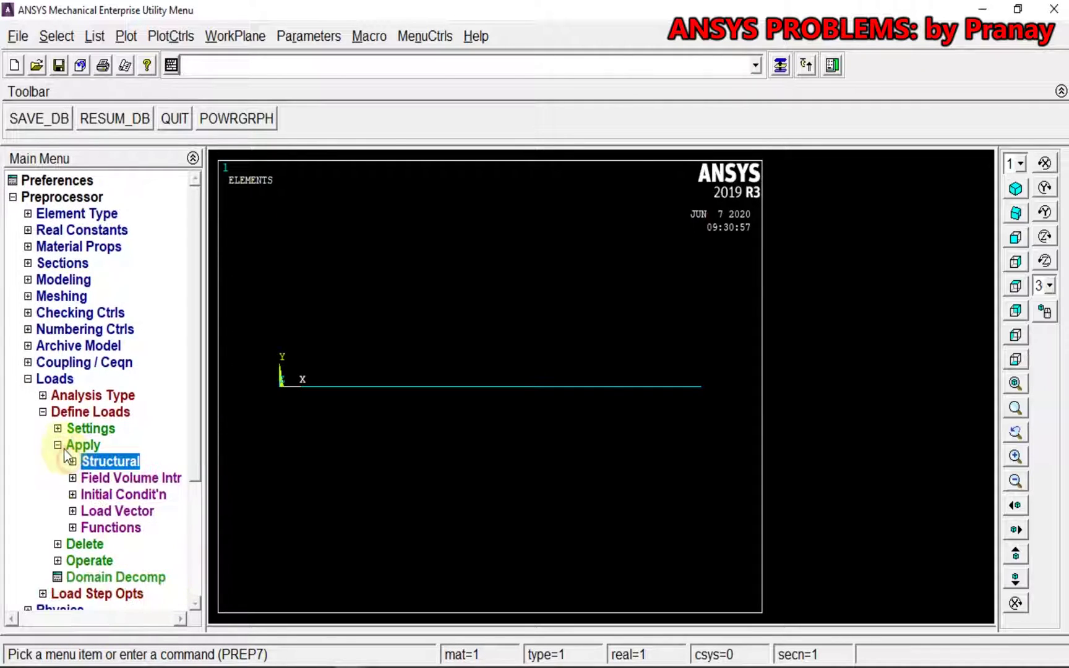
left_click(82, 544)
left_click(128, 479)
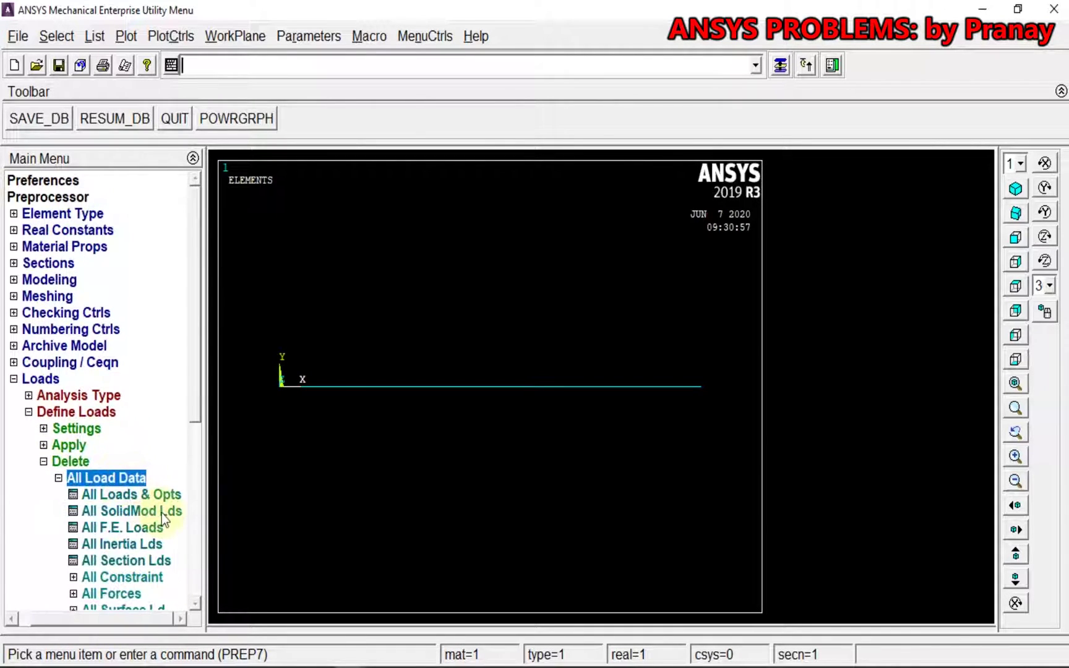
left_click(133, 495)
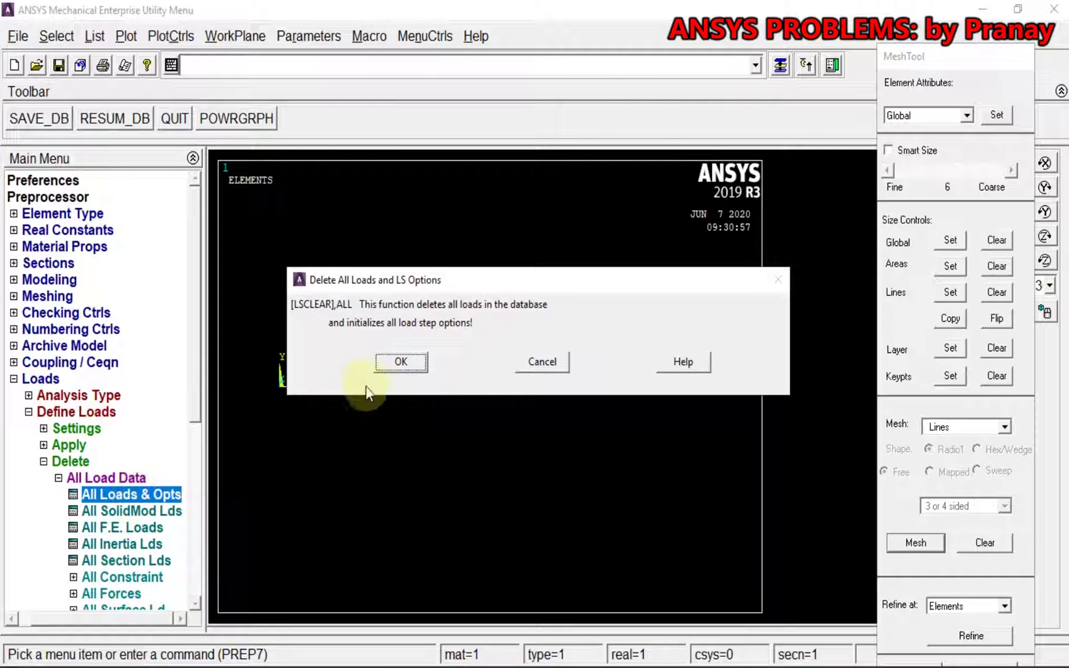
left_click(396, 361)
Constrain the chosen degrees of freedom at the left and right end keypoints
left_click(59, 447)
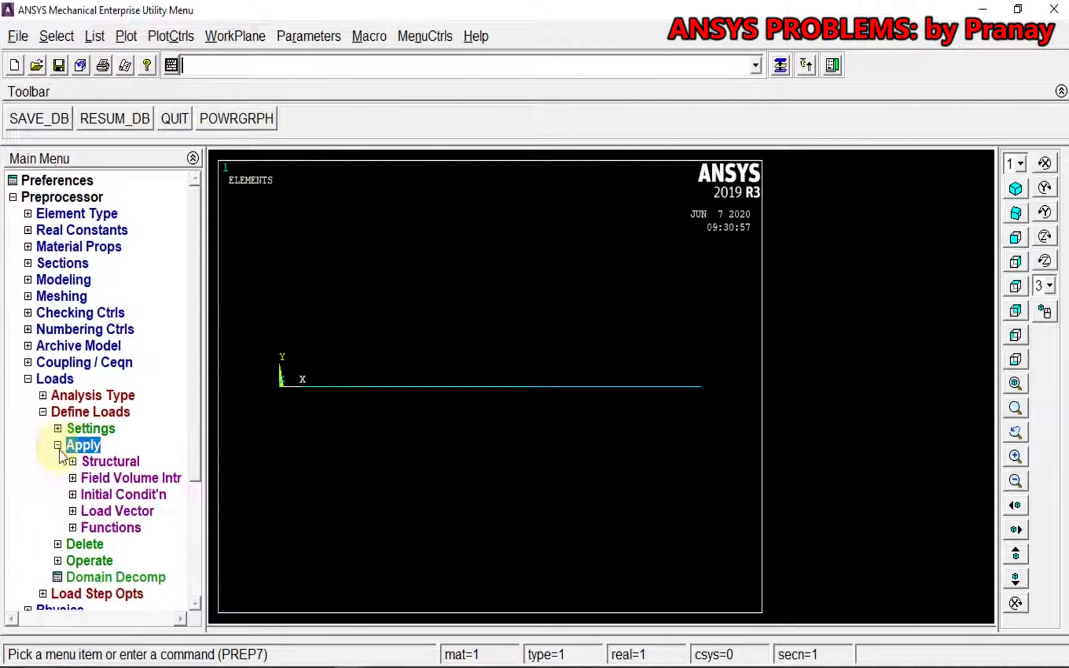
left_click(109, 461)
left_click(101, 479)
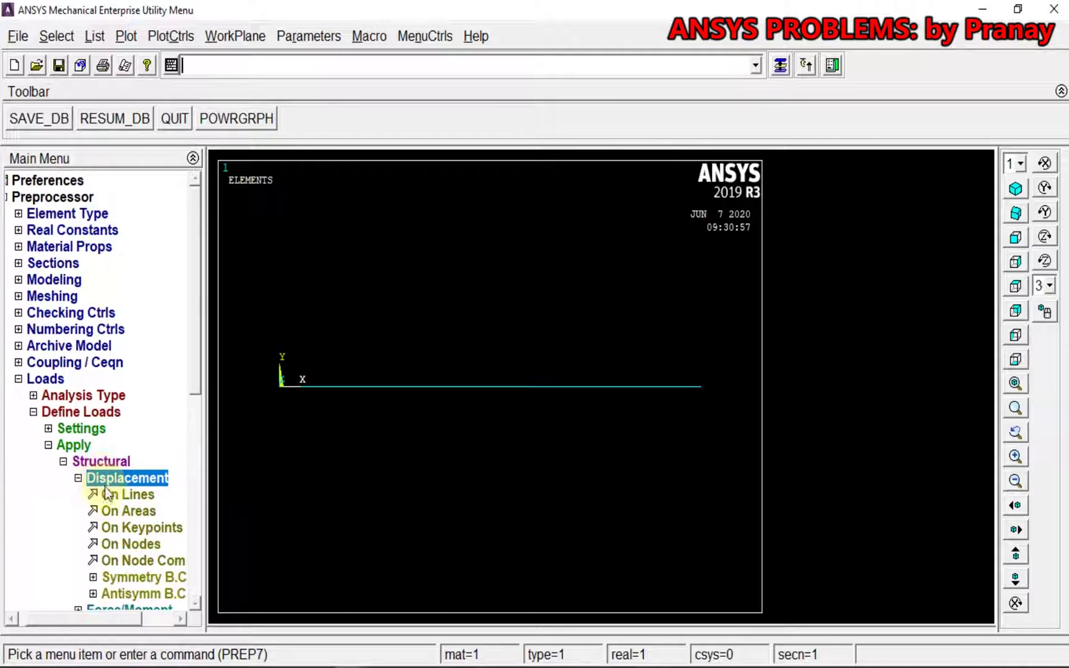
left_click(133, 527)
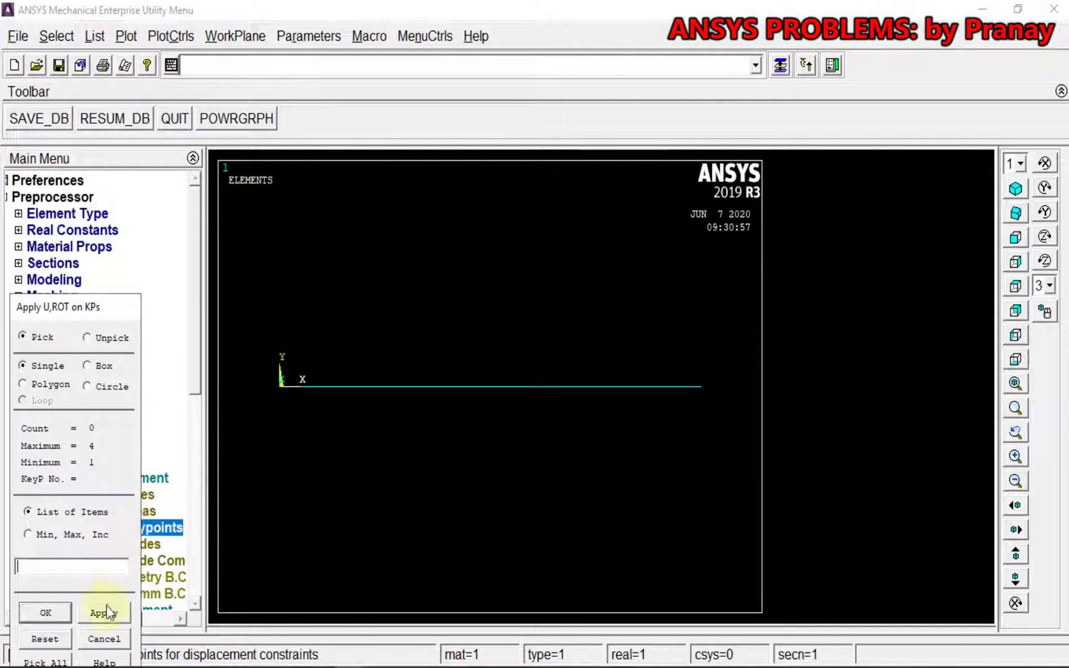
left_click(279, 385)
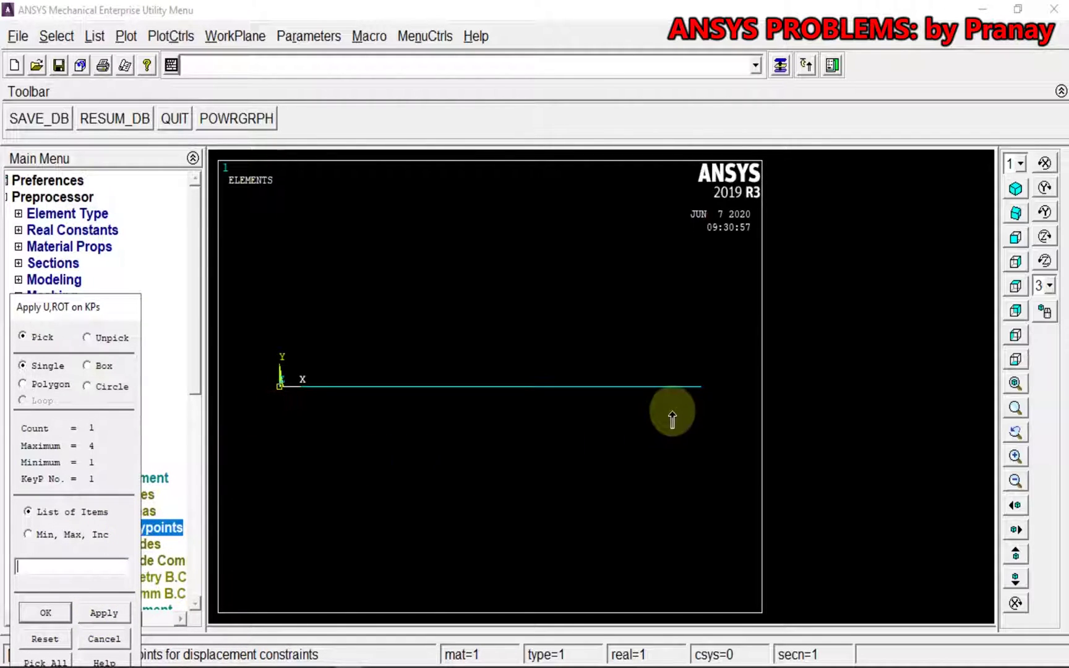
left_click(702, 385)
left_click(106, 618)
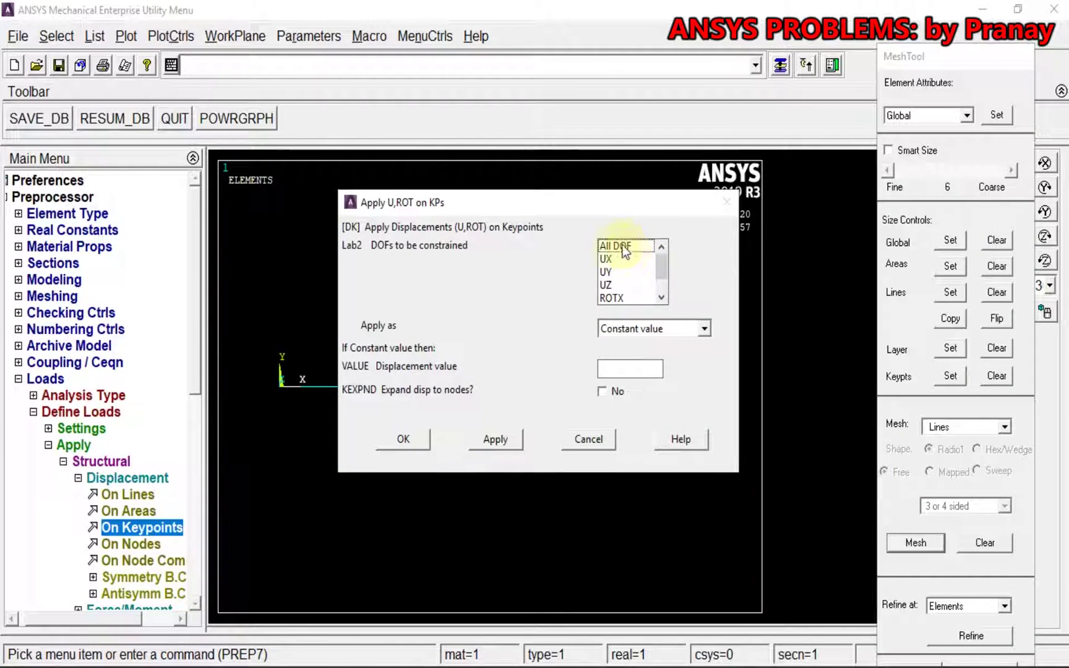
left_click_drag(609, 259, 632, 287)
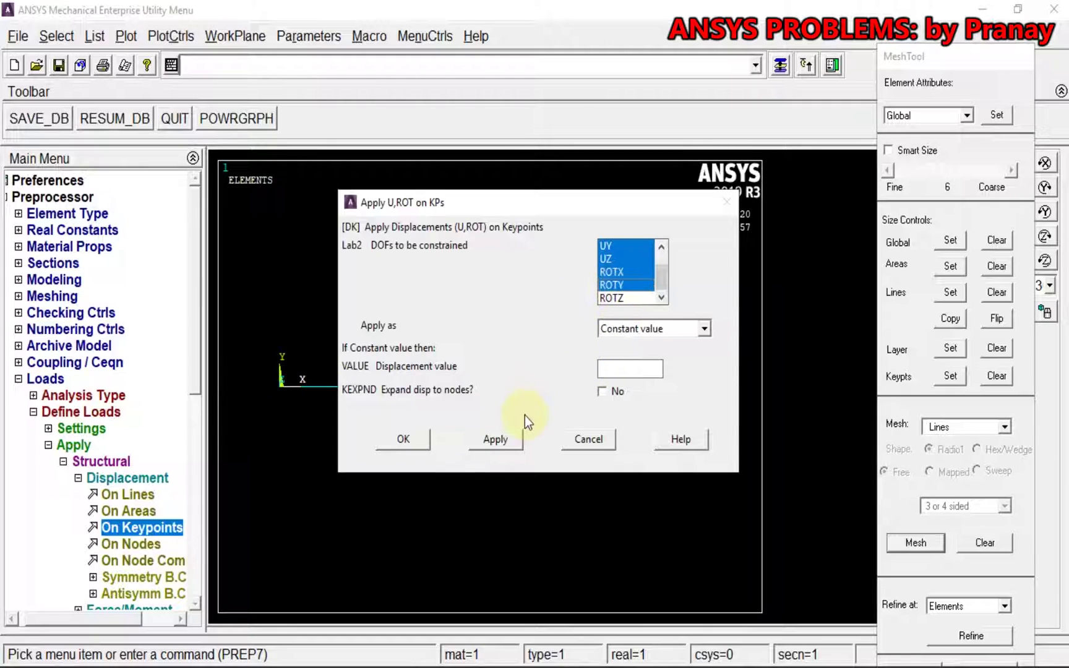
left_click(412, 439)
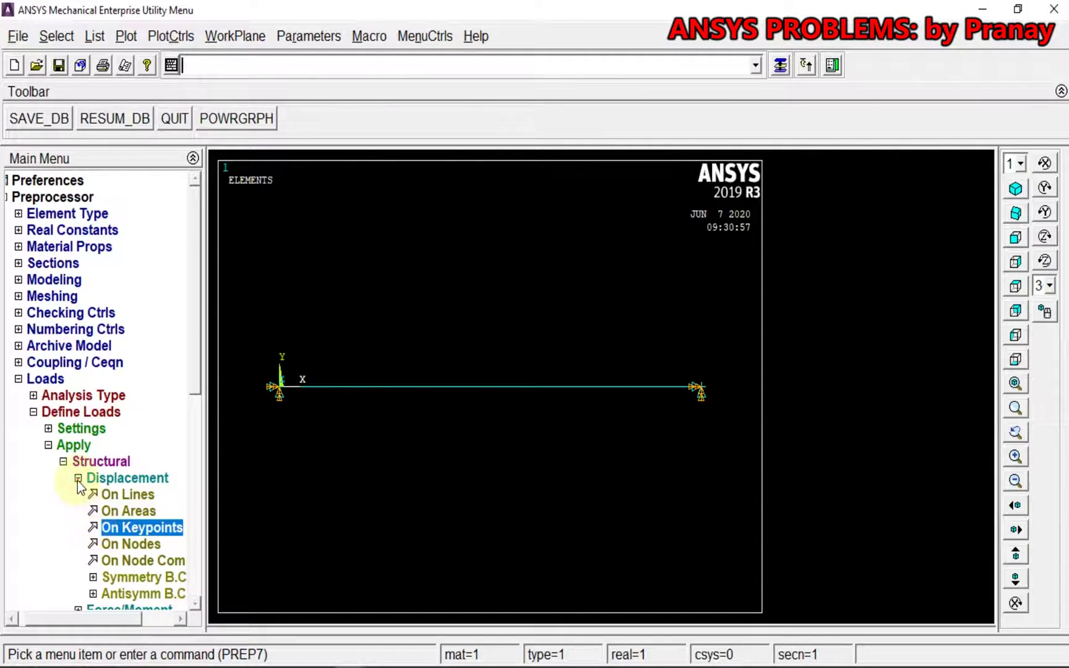
Expand the Force/Moment options and review the beam diagram on the assignment sheet
left_click(78, 478)
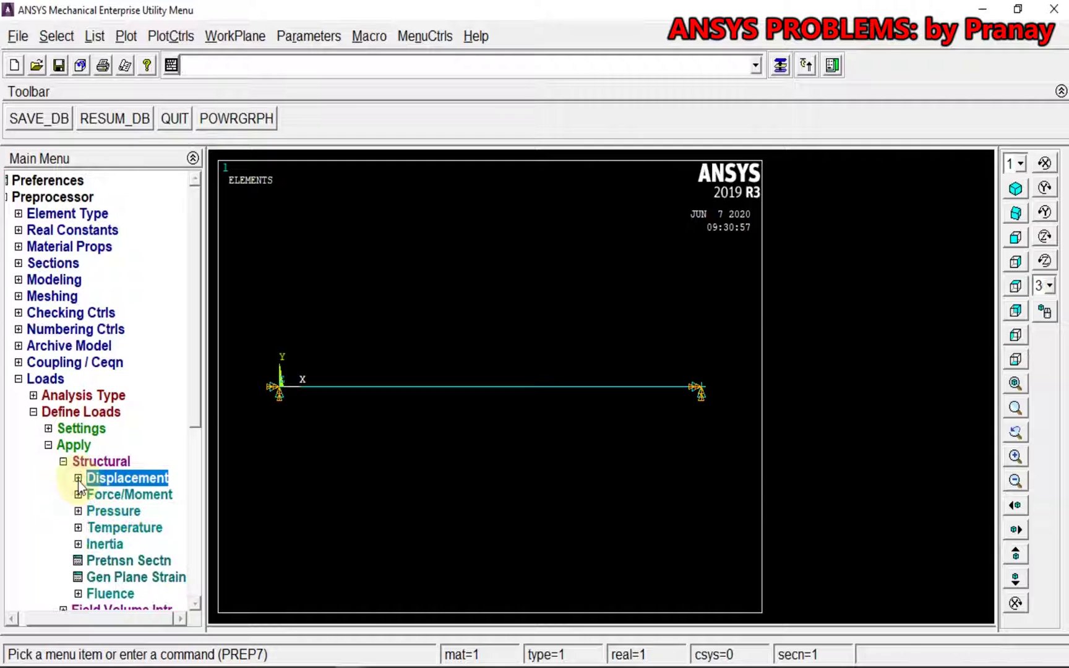
left_click(110, 499)
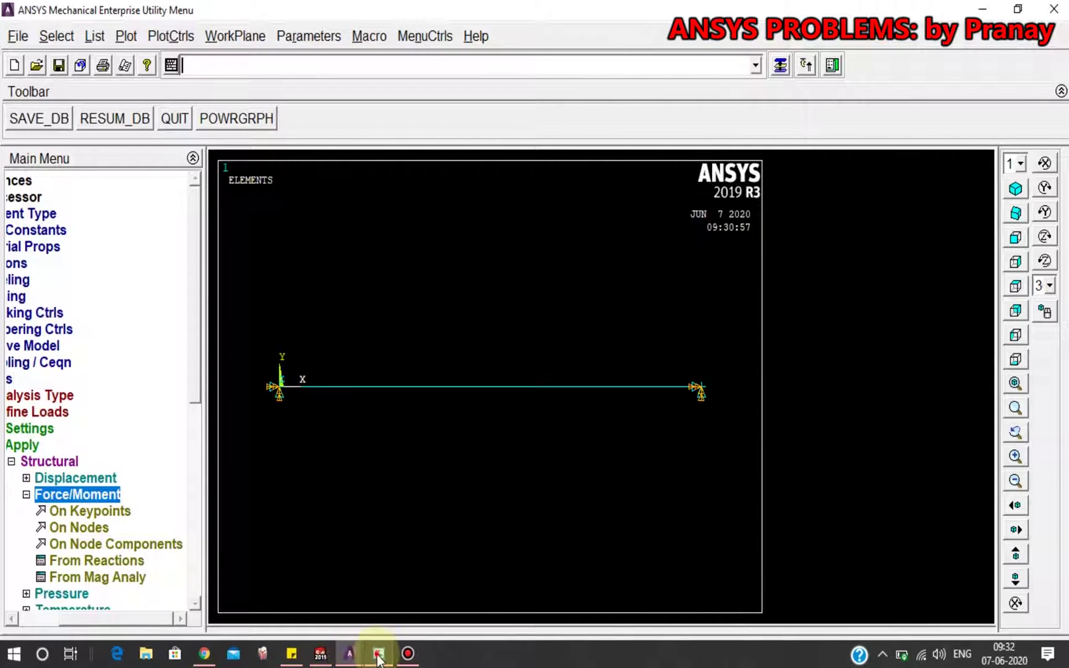
left_click(378, 653)
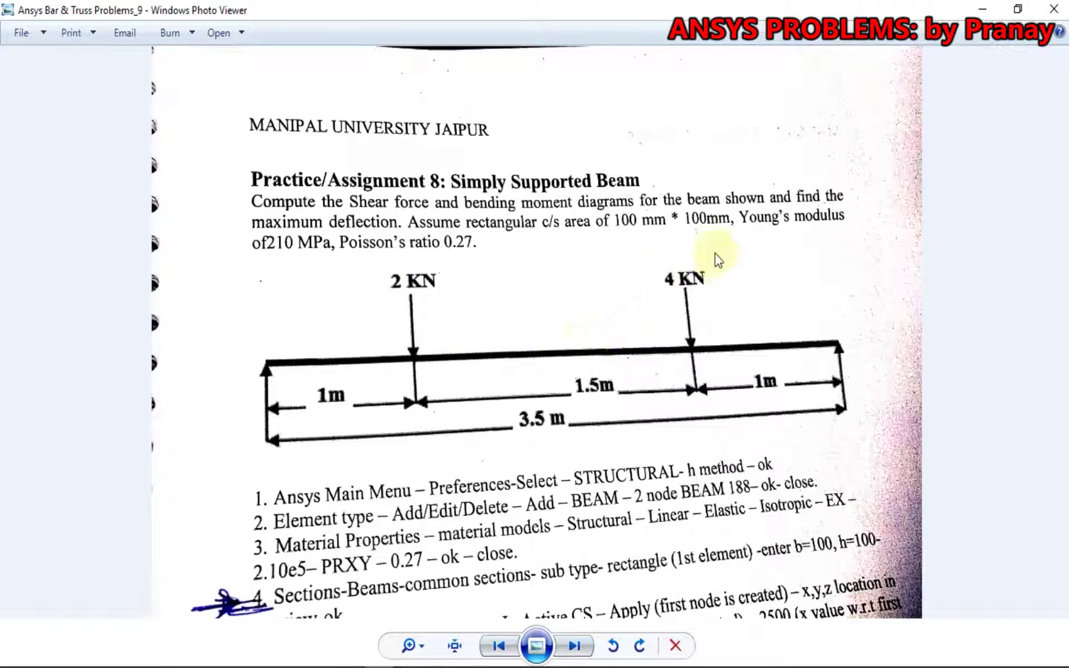
left_click(375, 654)
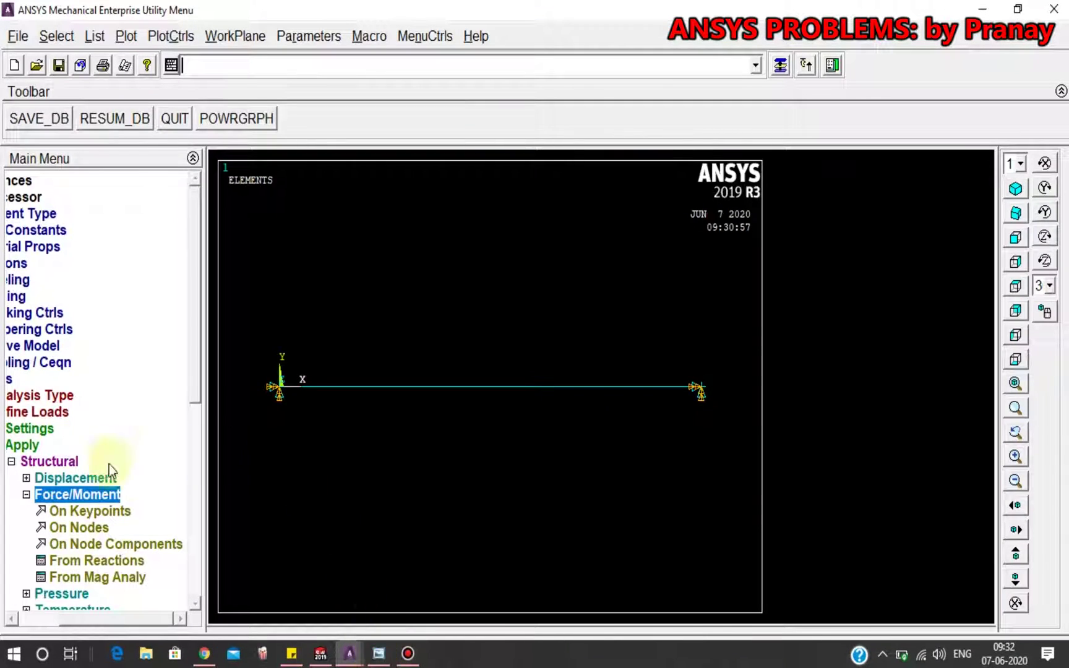
Apply a downward FY force of -2000 at keypoint 2
left_click(89, 511)
left_click(400, 388)
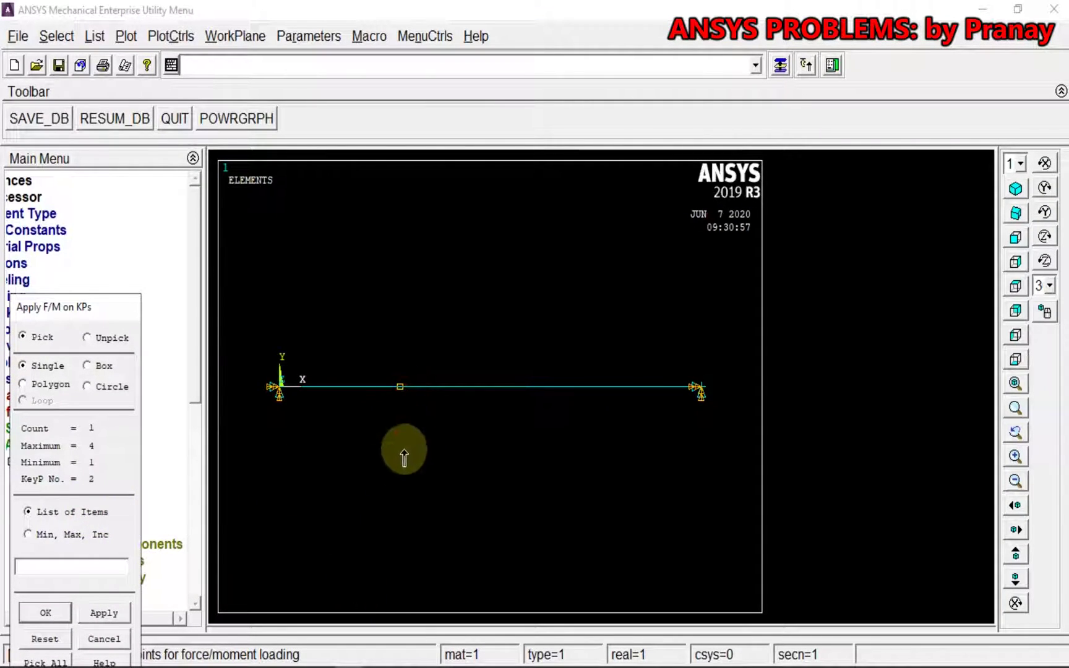
left_click(119, 612)
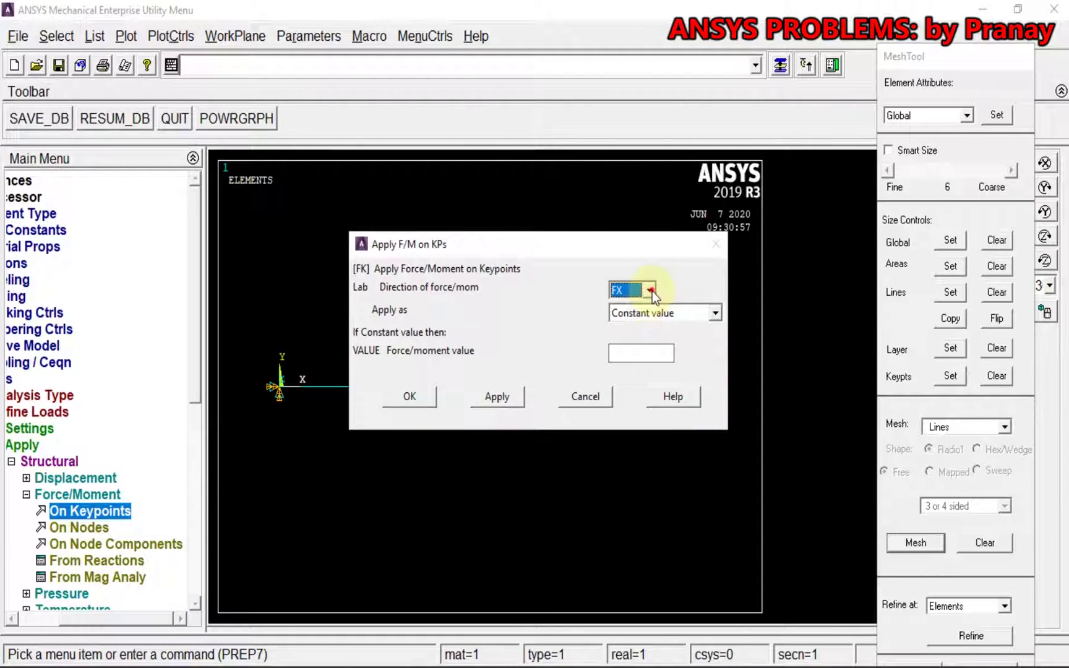
left_click(649, 291)
left_click(634, 323)
left_click(640, 356)
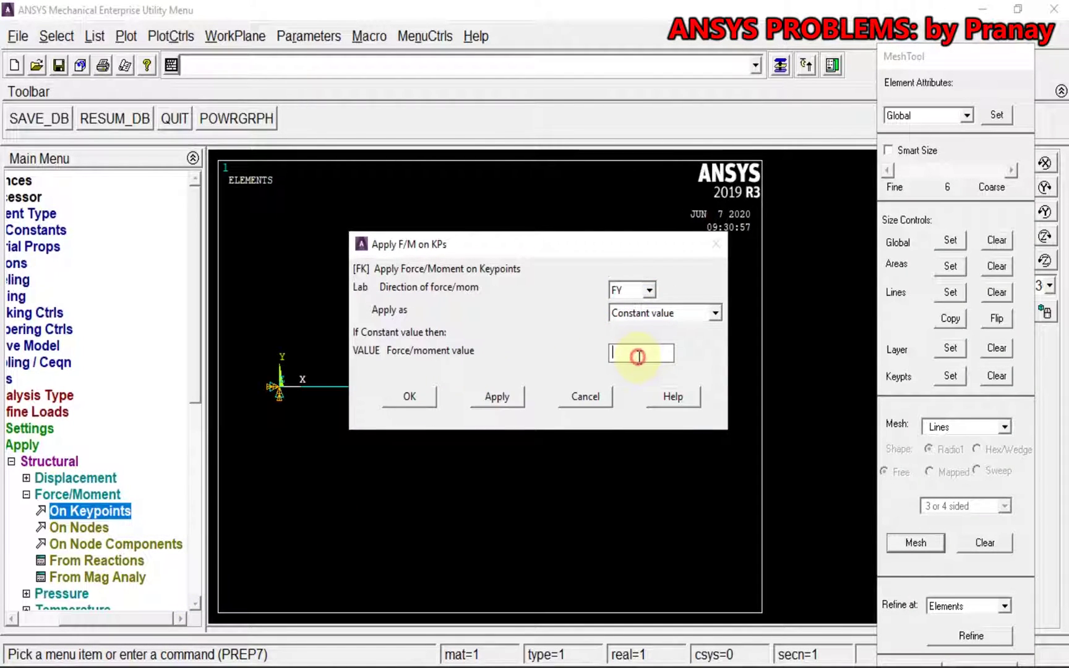
type("-2000")
left_click(496, 396)
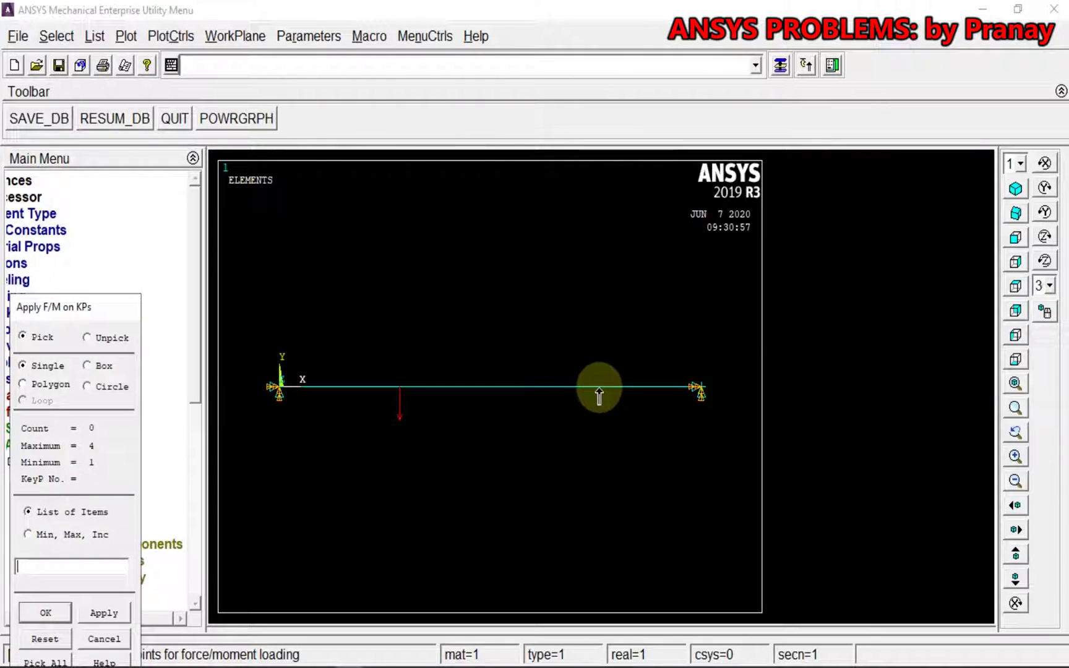
Apply a downward FY force of -4000 at the second interior keypoint
left_click(123, 614)
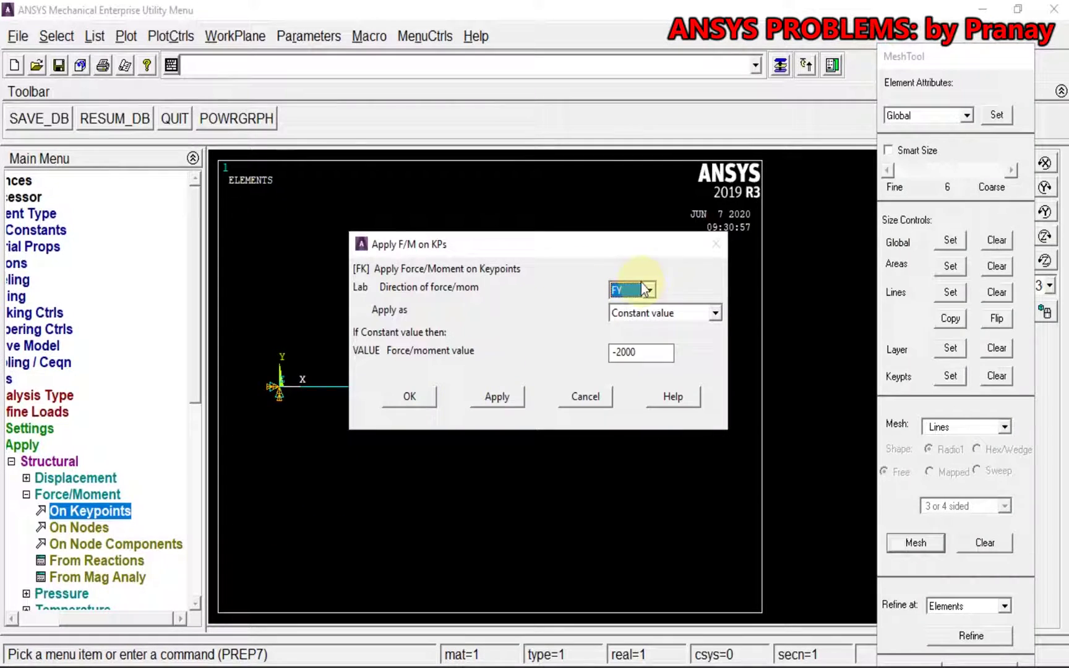
left_click(641, 358)
left_click_drag(632, 362, 602, 363)
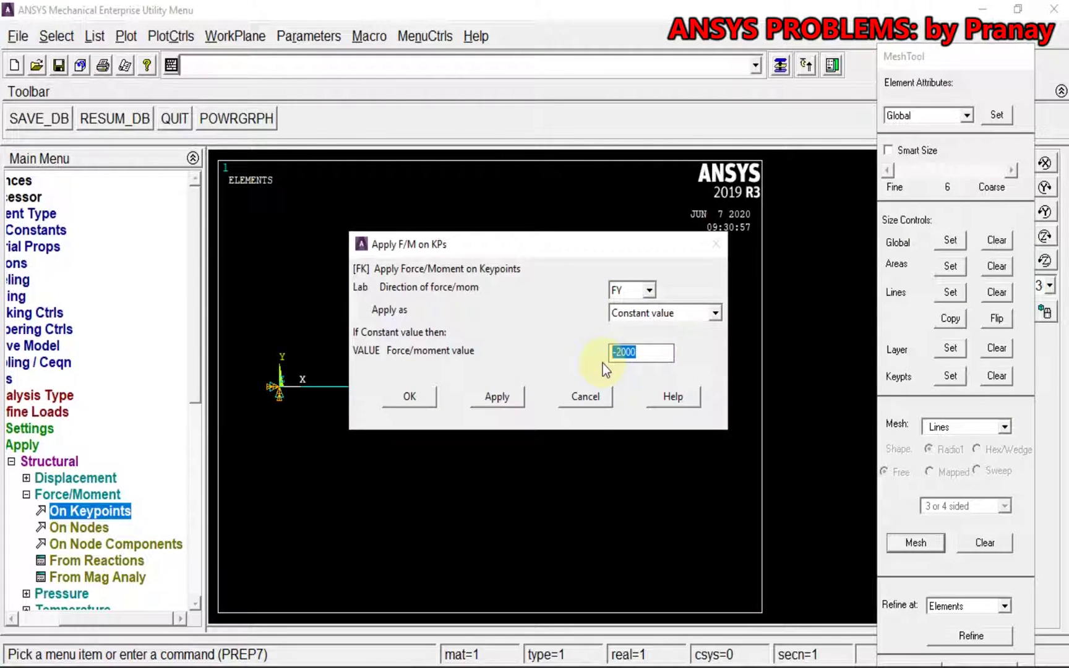
type("-4000")
left_click(419, 396)
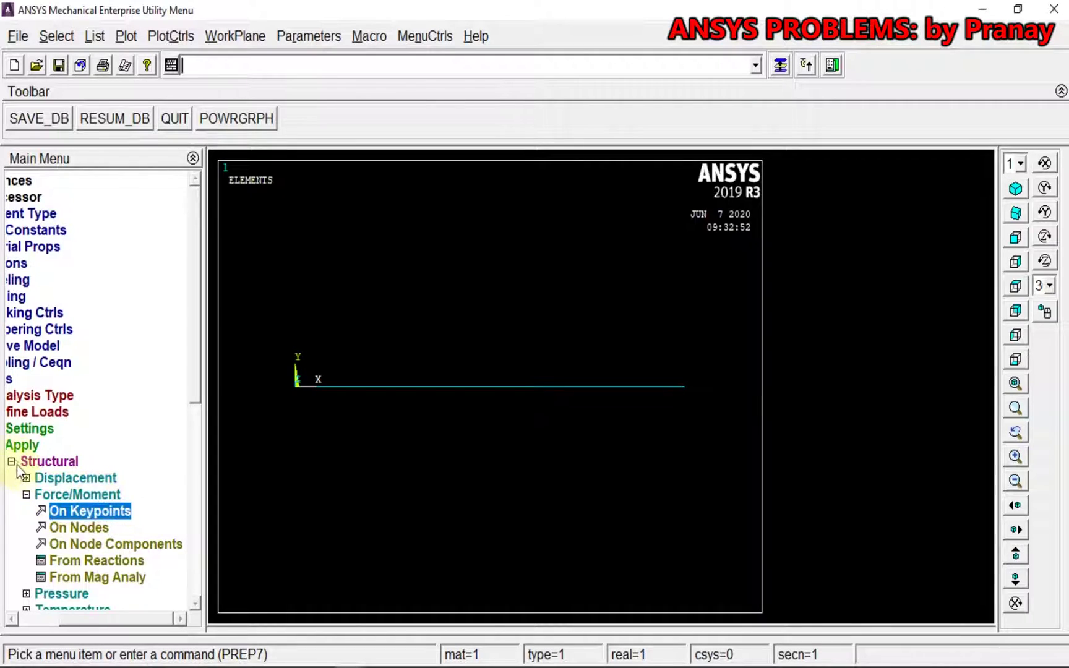
Collapse the structural loads menu branches and redraw the beam plot
left_click(12, 462)
left_click(28, 378)
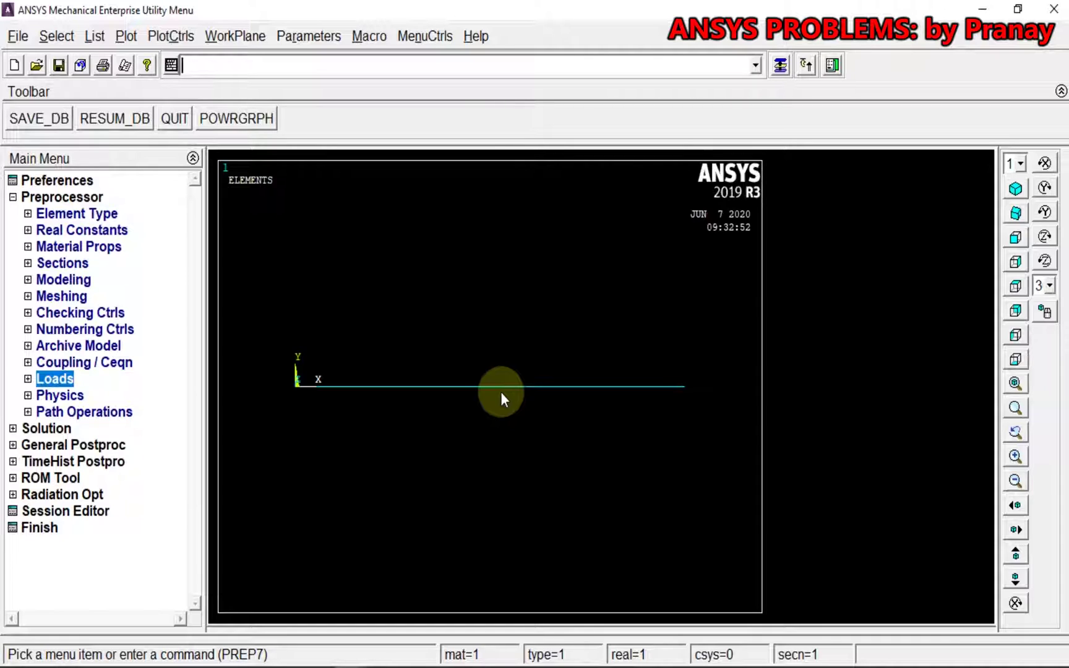
right_click(367, 326)
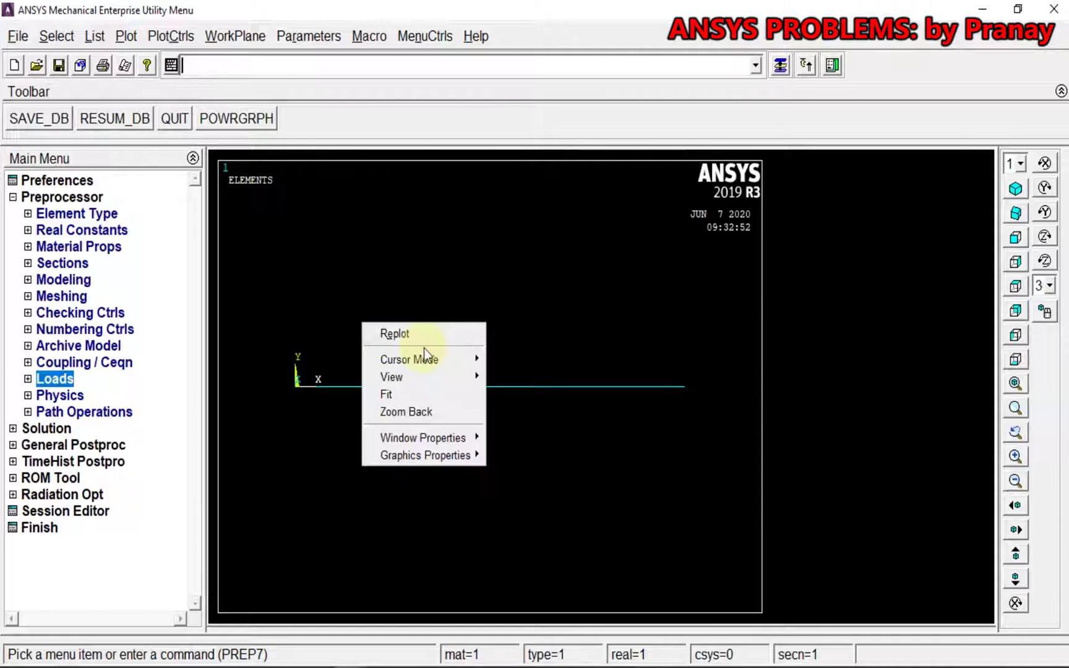
left_click(431, 334)
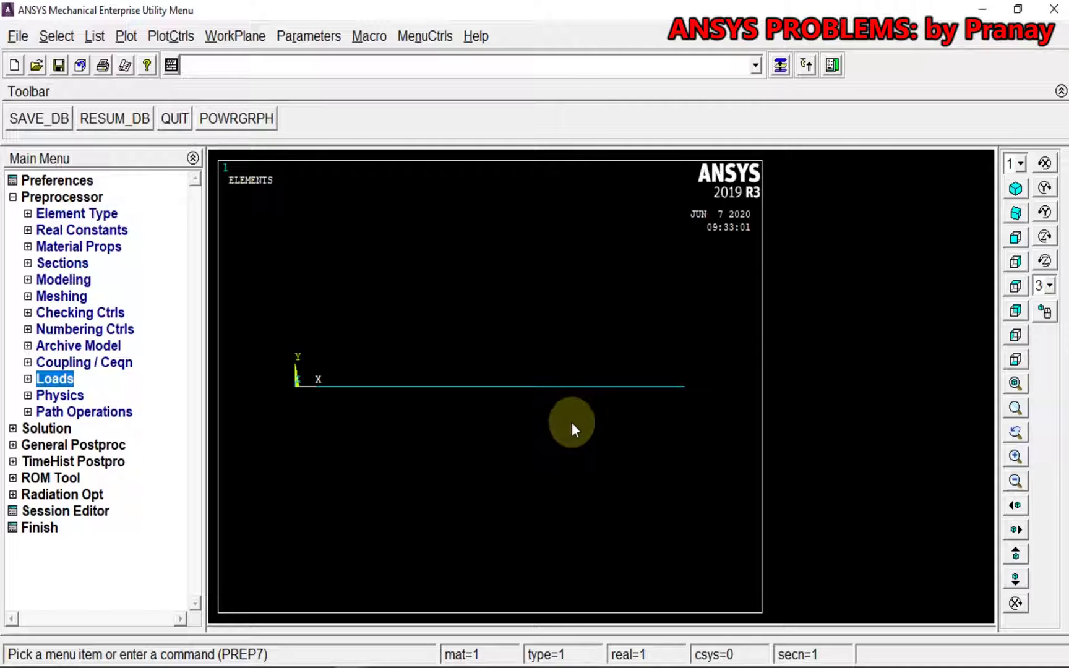
Solve the current load step, dismiss the finished notice, and enter General Postproc
left_click(49, 427)
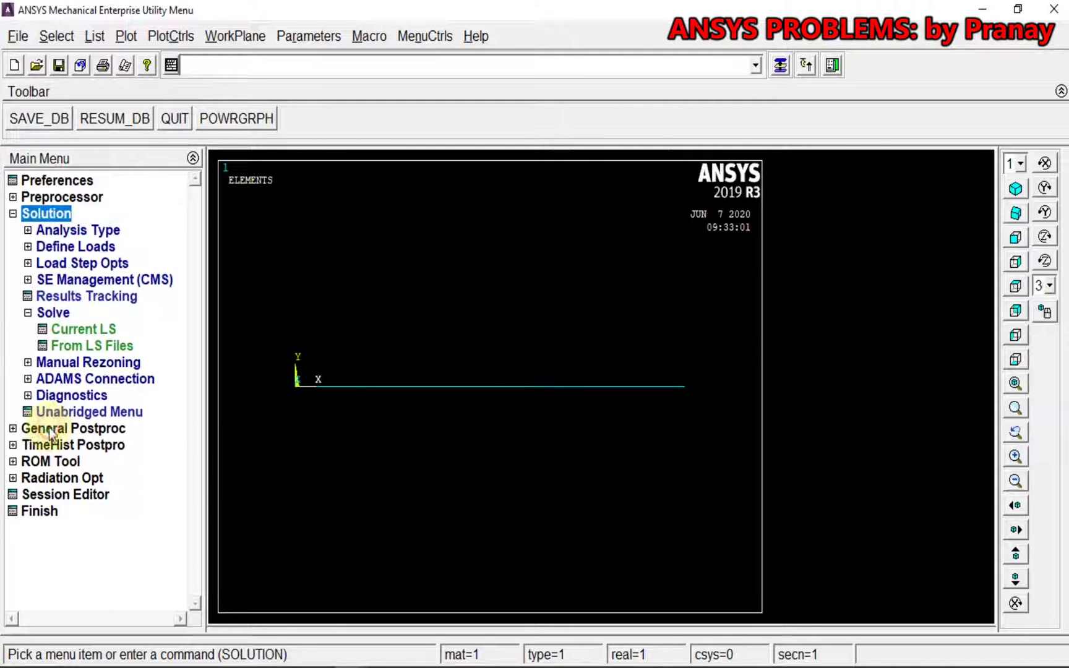
left_click(68, 331)
left_click(535, 424)
left_click(546, 238)
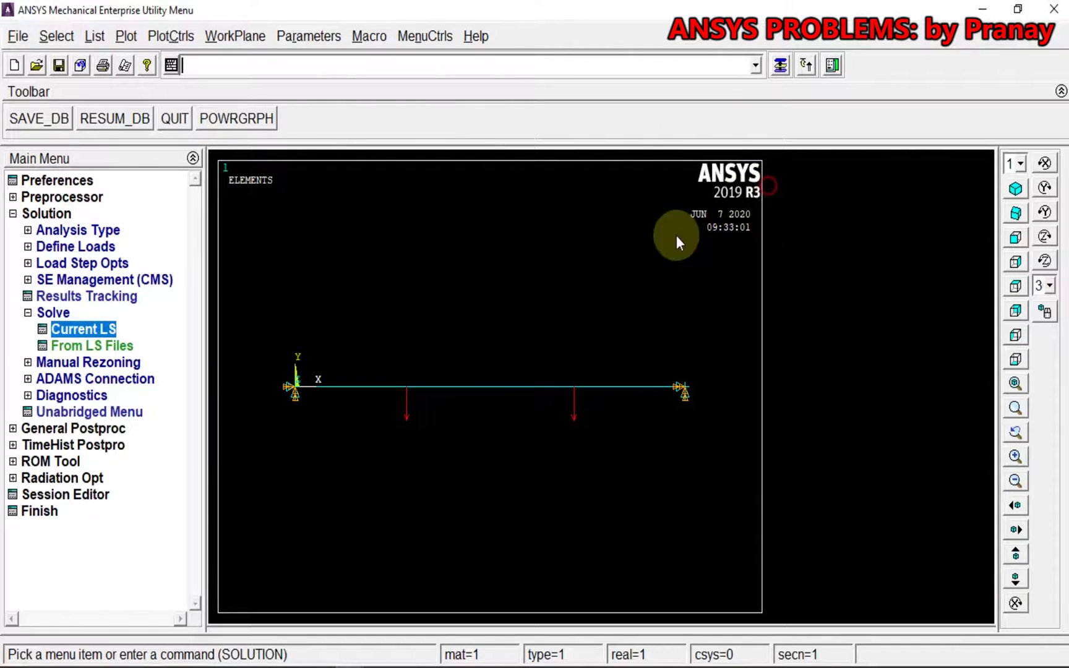
left_click(83, 428)
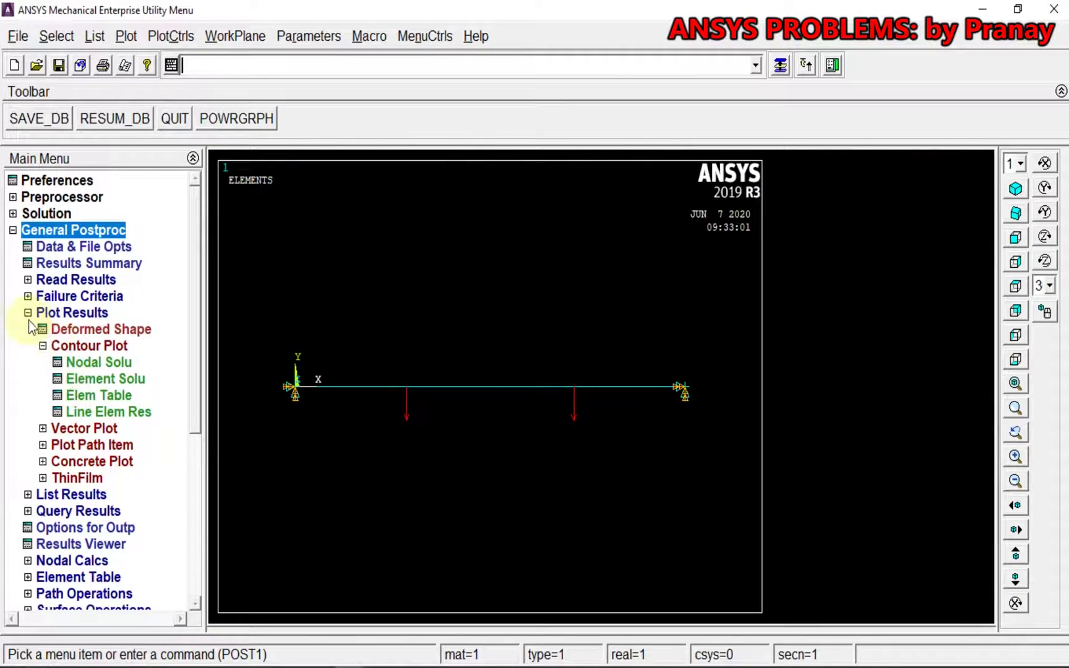
Add element table items SMIS3 and SMIS6 by sequence number
left_click(31, 313)
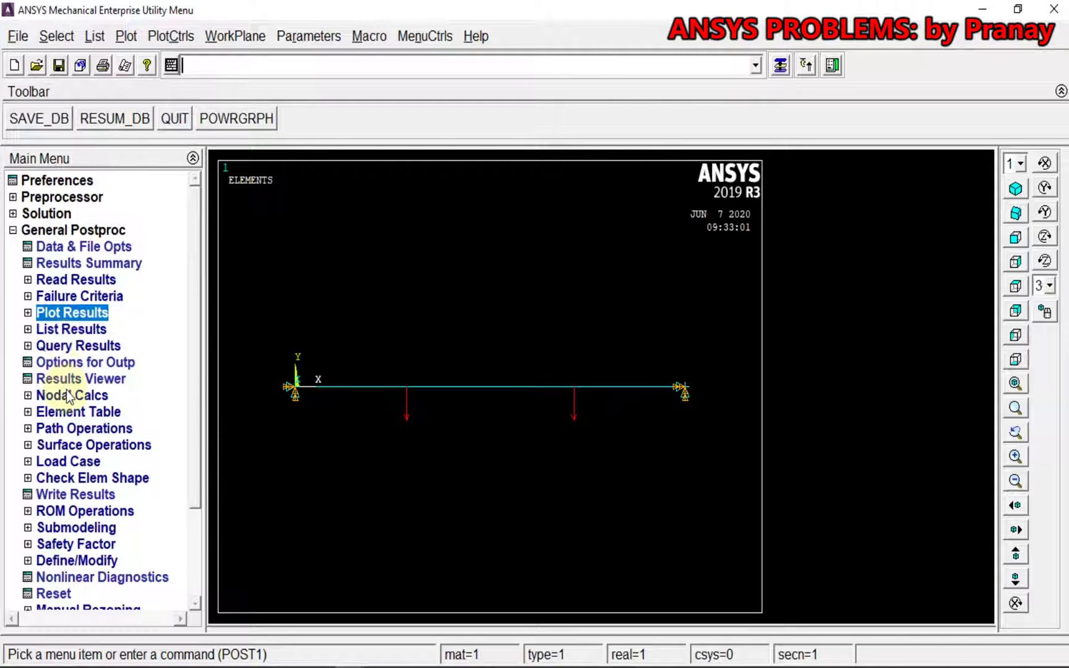
left_click(71, 412)
left_click(80, 428)
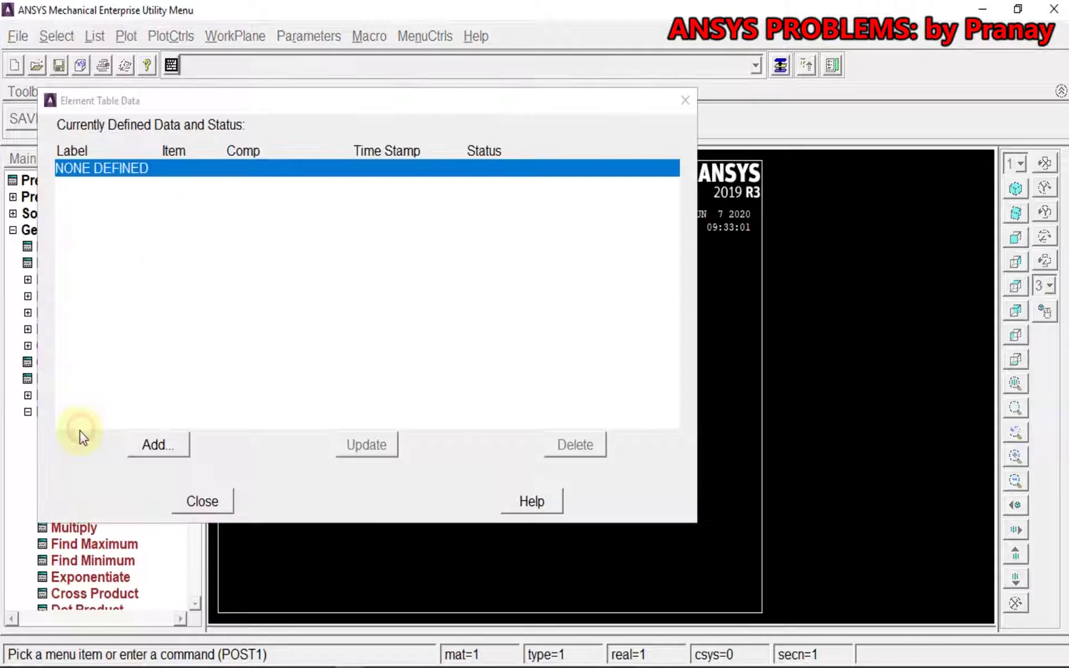
left_click(181, 446)
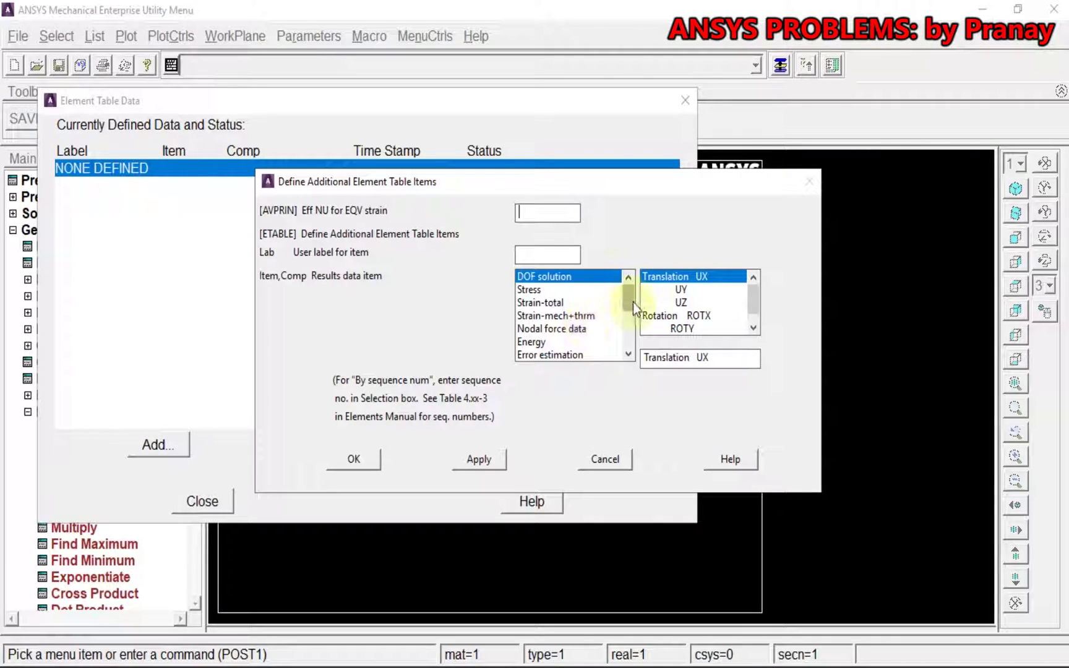
left_click_drag(629, 303, 628, 342)
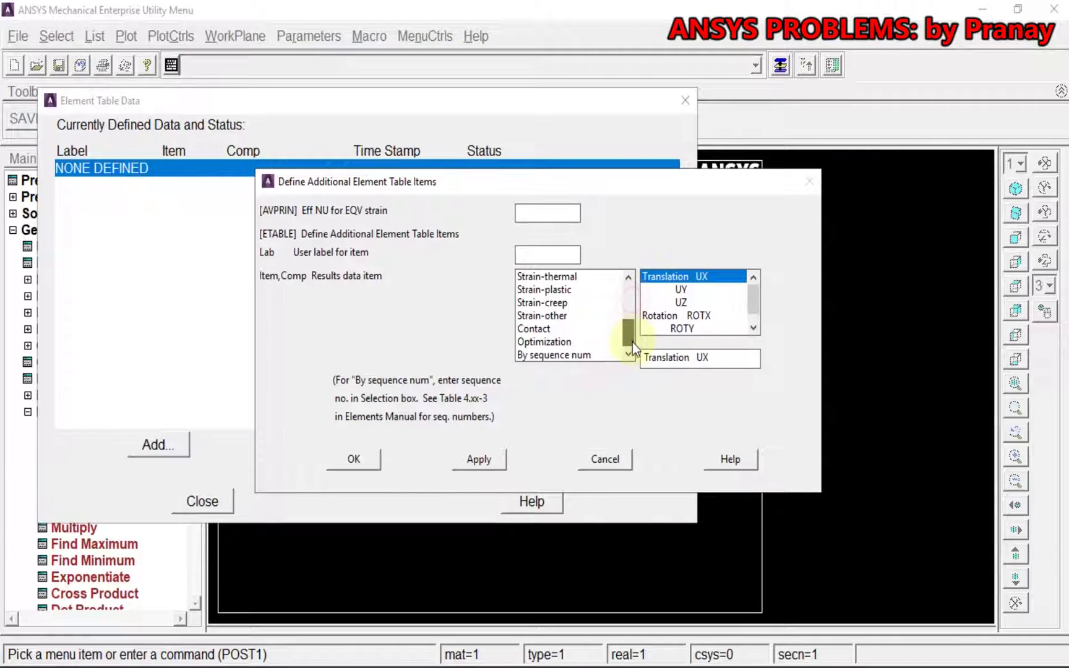
left_click(553, 357)
left_click(680, 358)
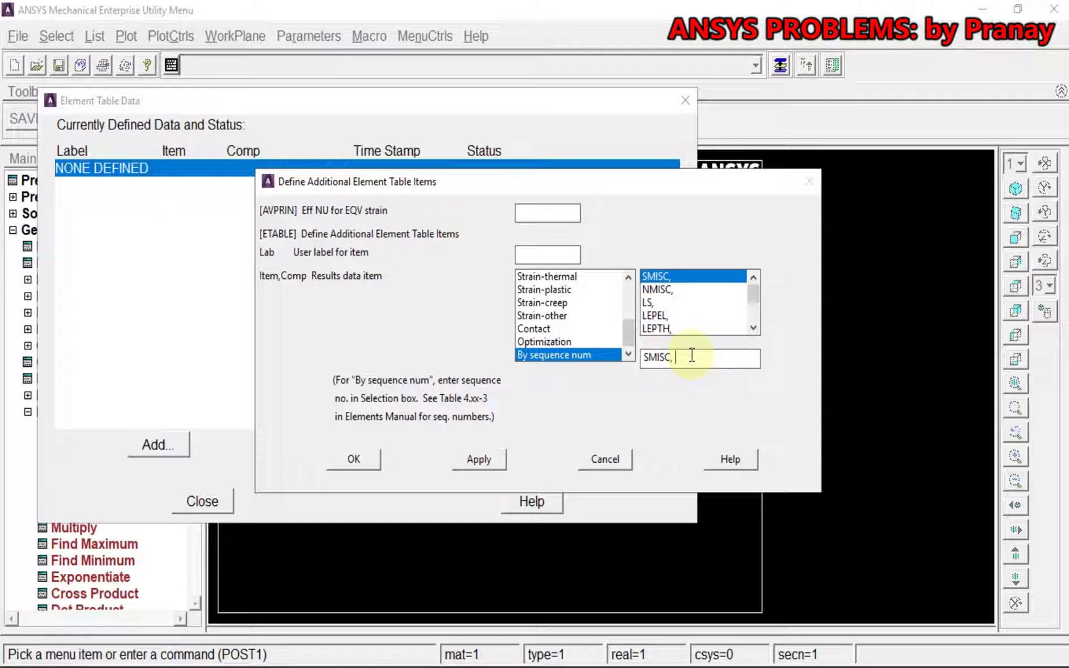
type("3")
left_click(490, 463)
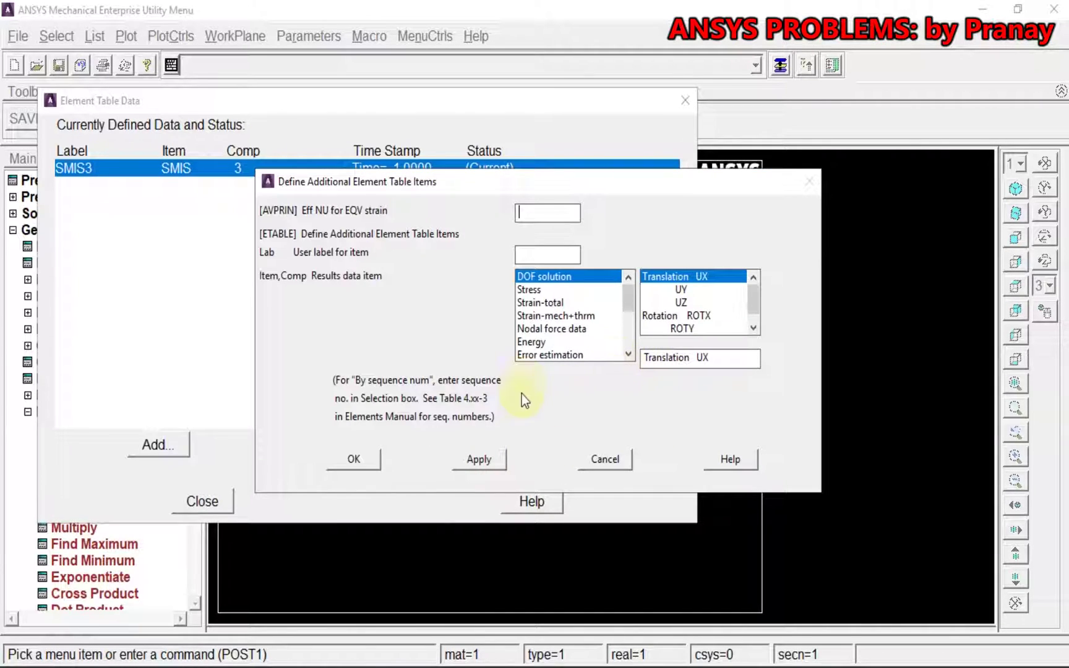
left_click_drag(623, 304, 624, 337)
left_click(555, 354)
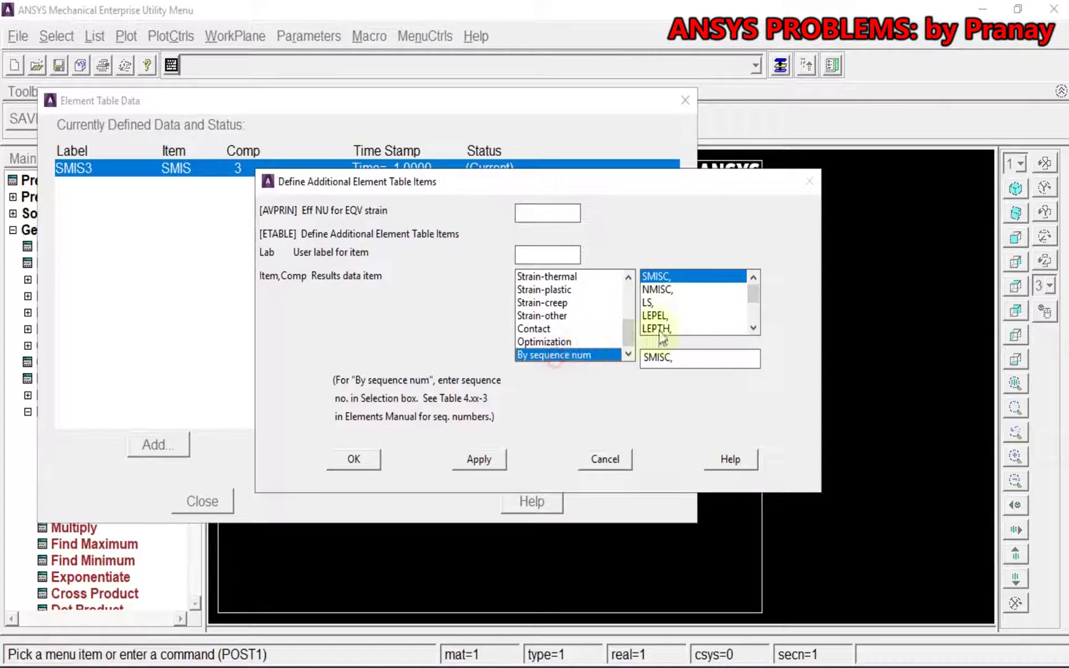
left_click(698, 357)
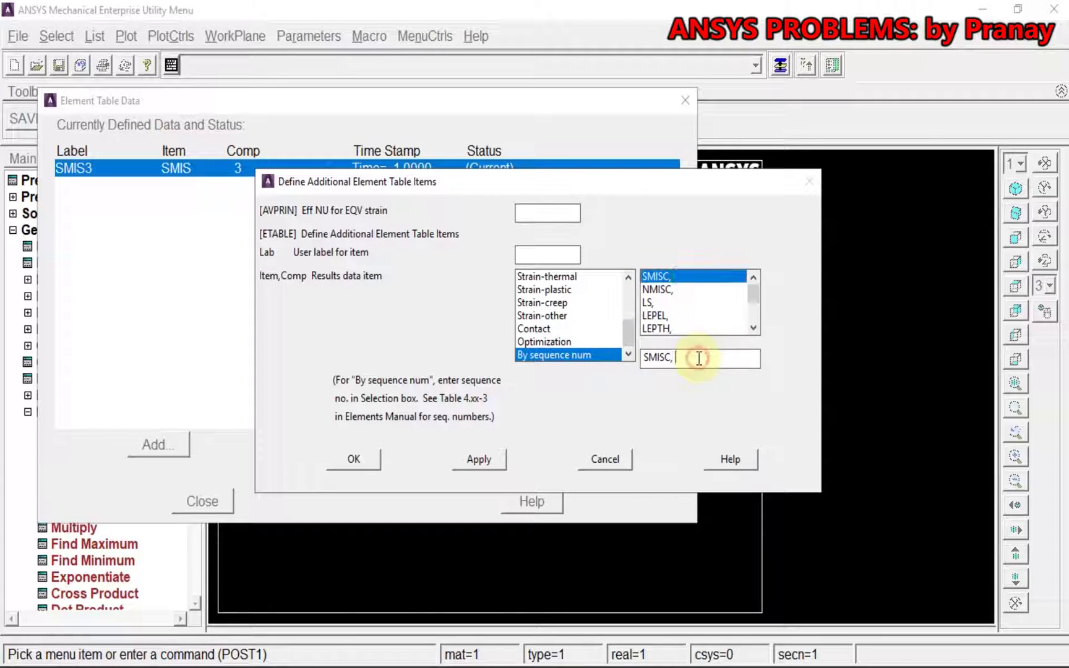
left_click(501, 465)
Add element table items SMIS16 and SMIS19 by sequence number, then close the table dialog
left_click_drag(627, 290, 627, 339)
left_click(559, 357)
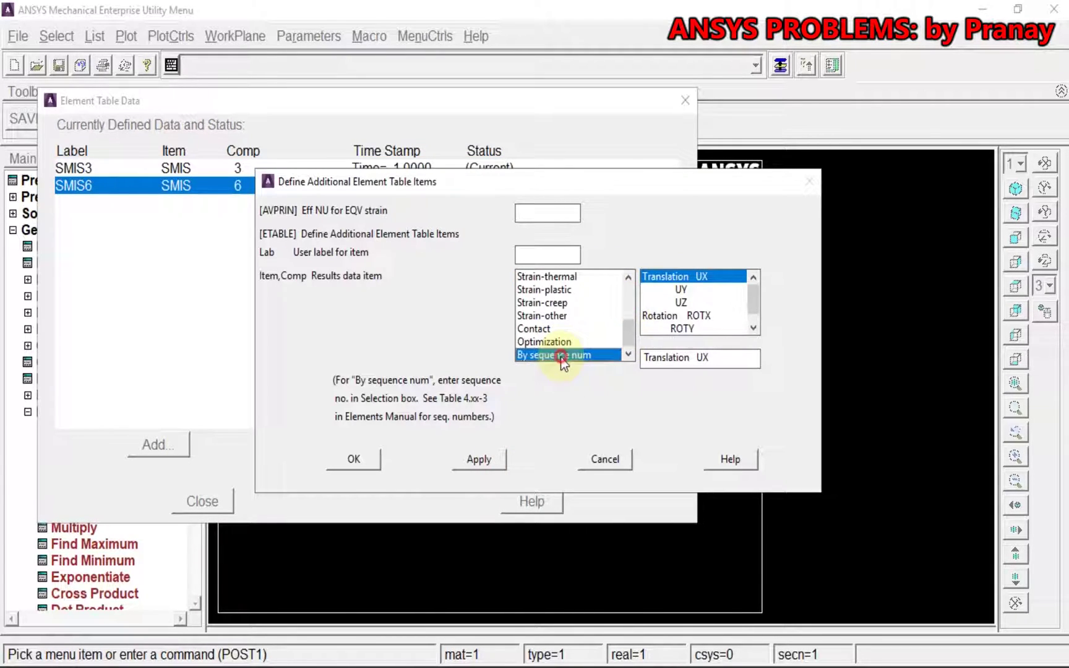
left_click(687, 356)
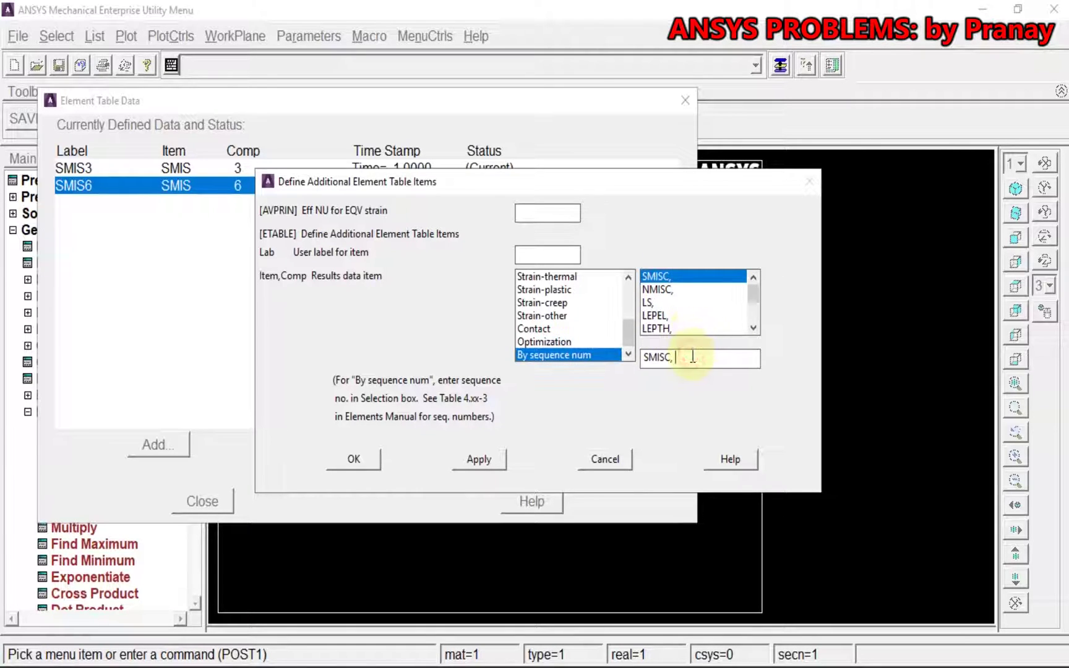
type("16")
left_click(478, 461)
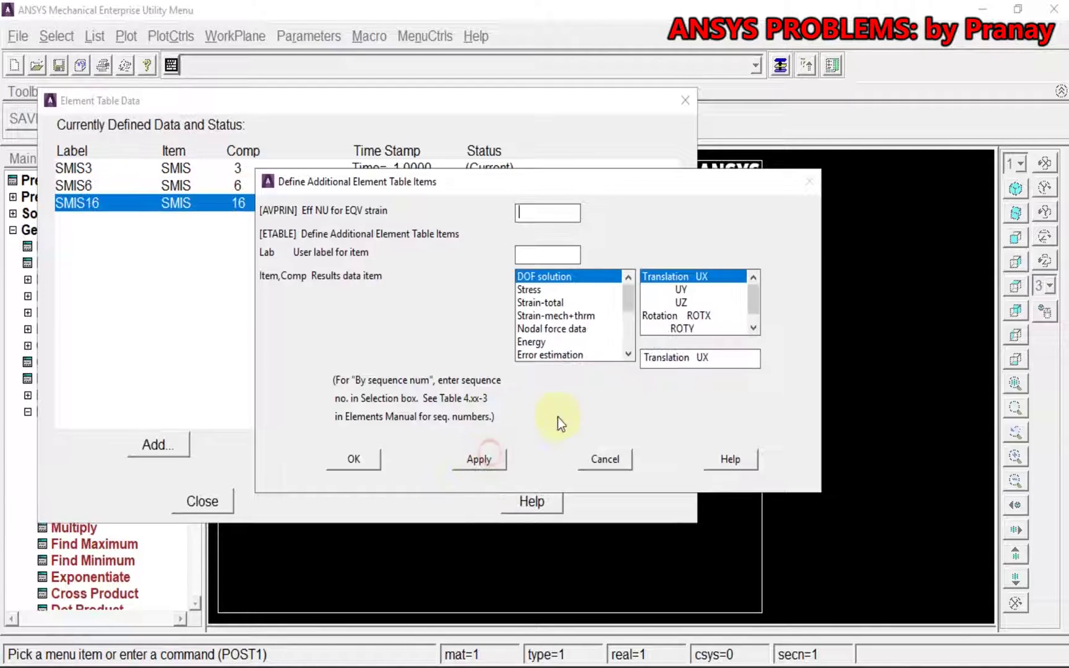
left_click_drag(627, 290, 627, 337)
left_click(581, 355)
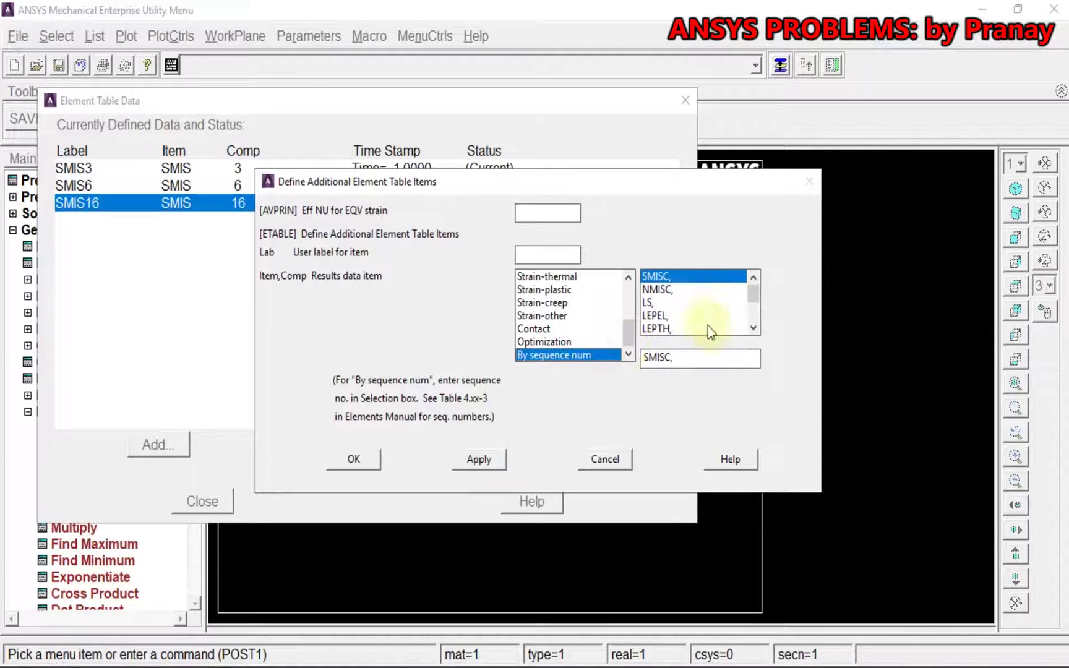
left_click(695, 357)
type("19")
left_click(373, 461)
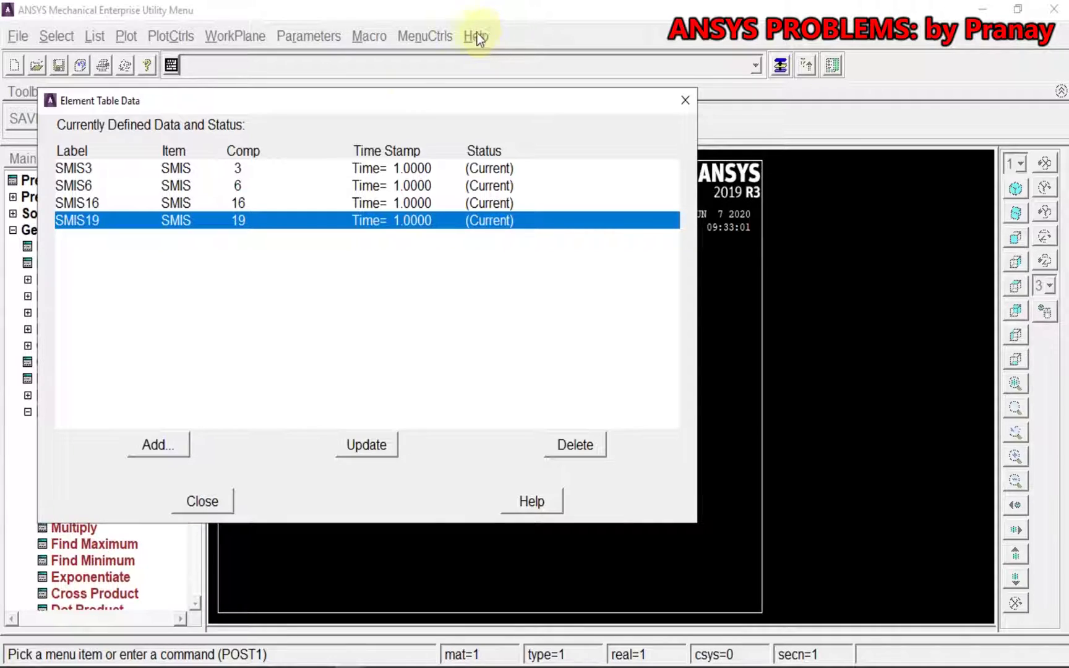
left_click(202, 501)
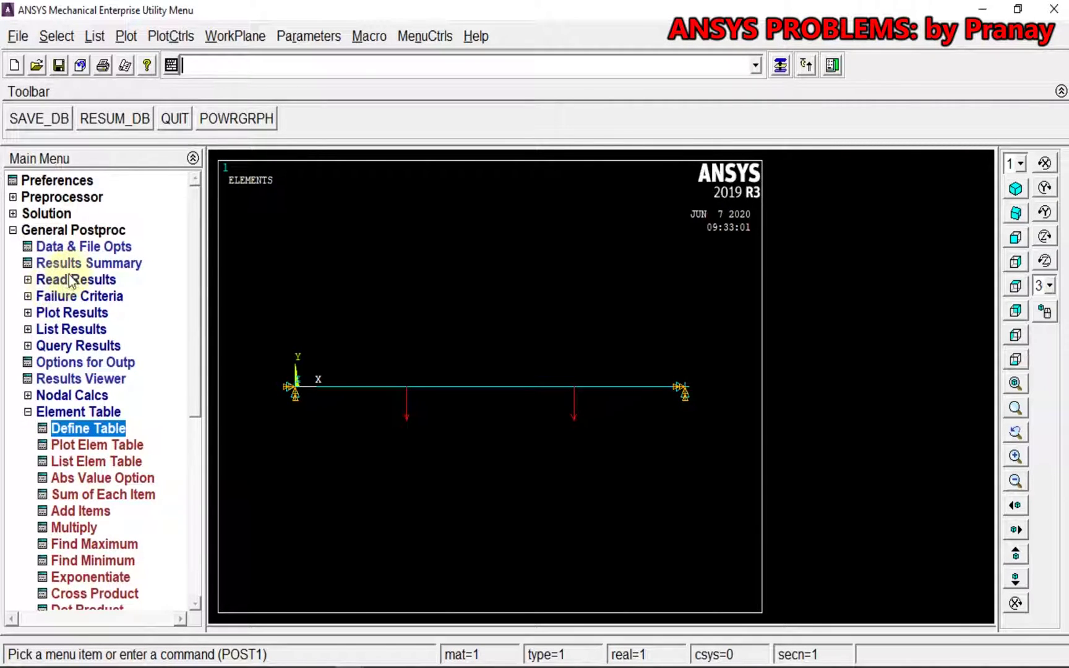
Plot the nodal displacement vector sum contour on the beam
left_click(71, 313)
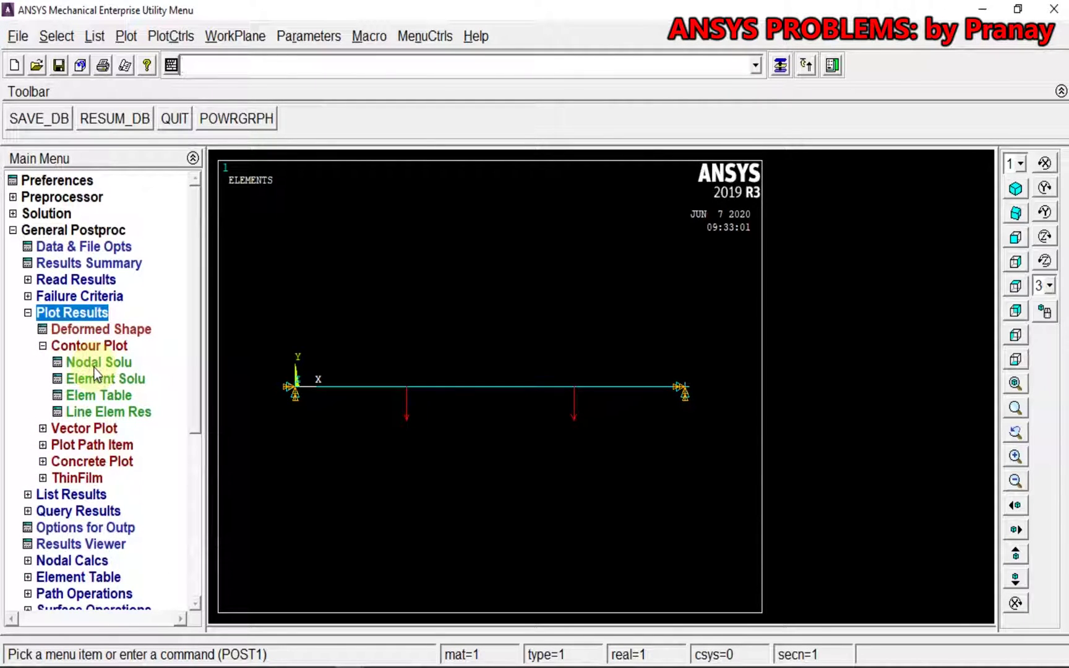
left_click(95, 368)
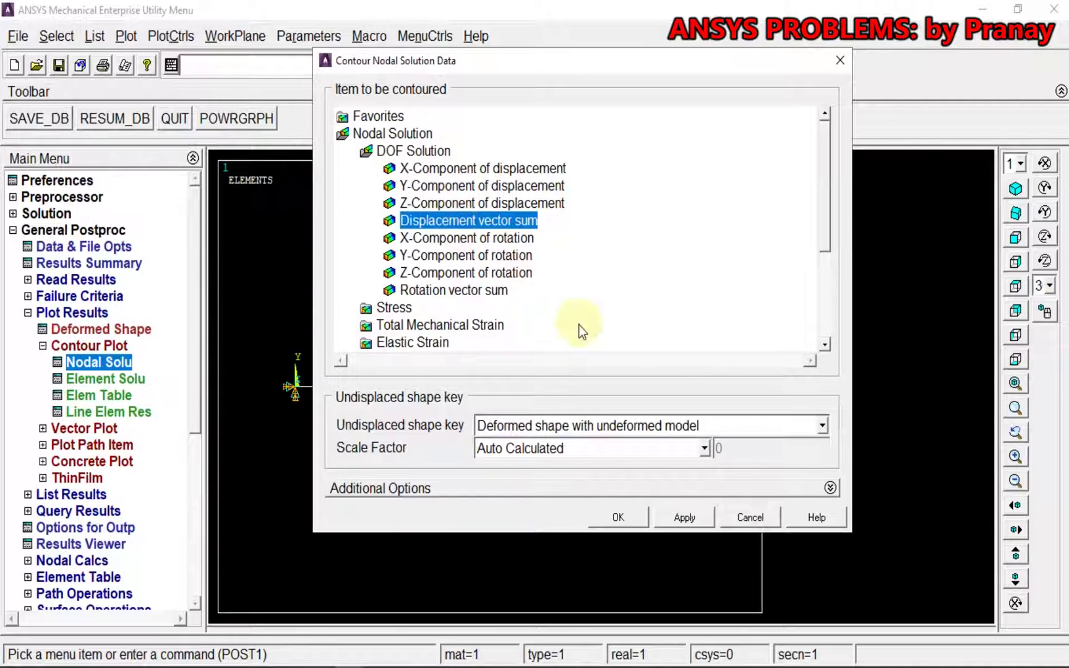
left_click(617, 515)
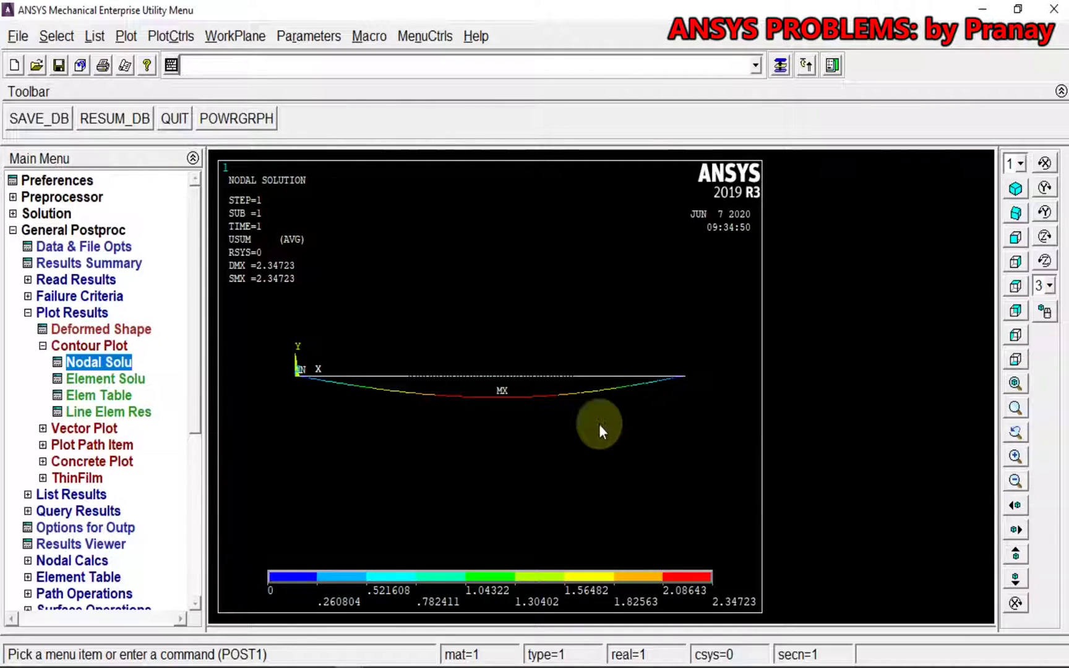
Turn on /ESHAPE element shape display and show the beam in isometric view
left_click(167, 36)
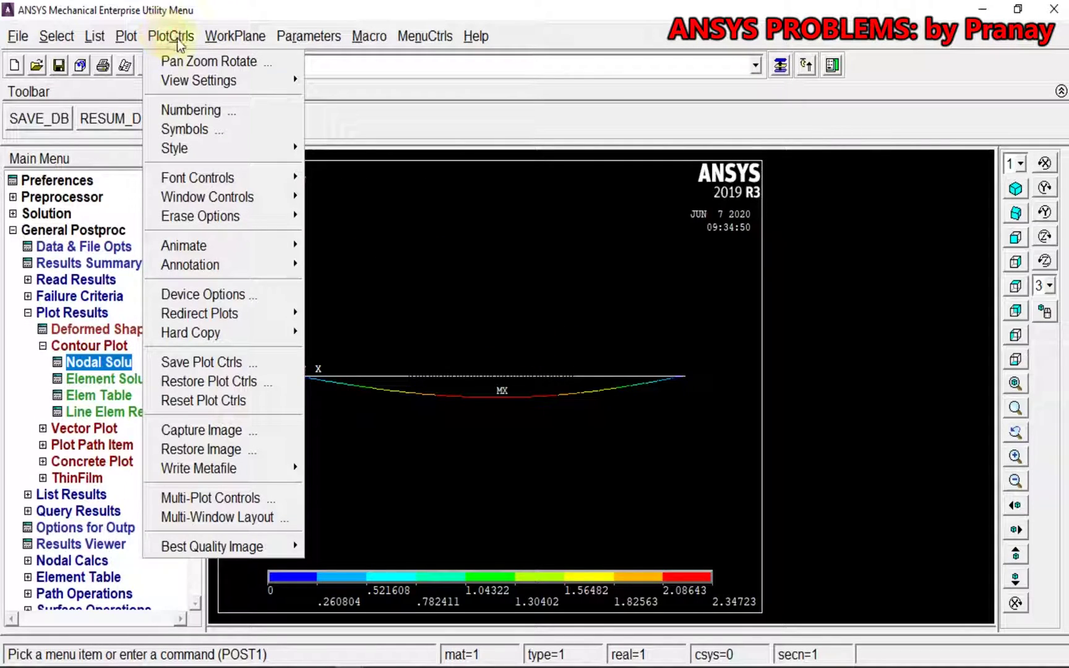
mouse_move(211, 151)
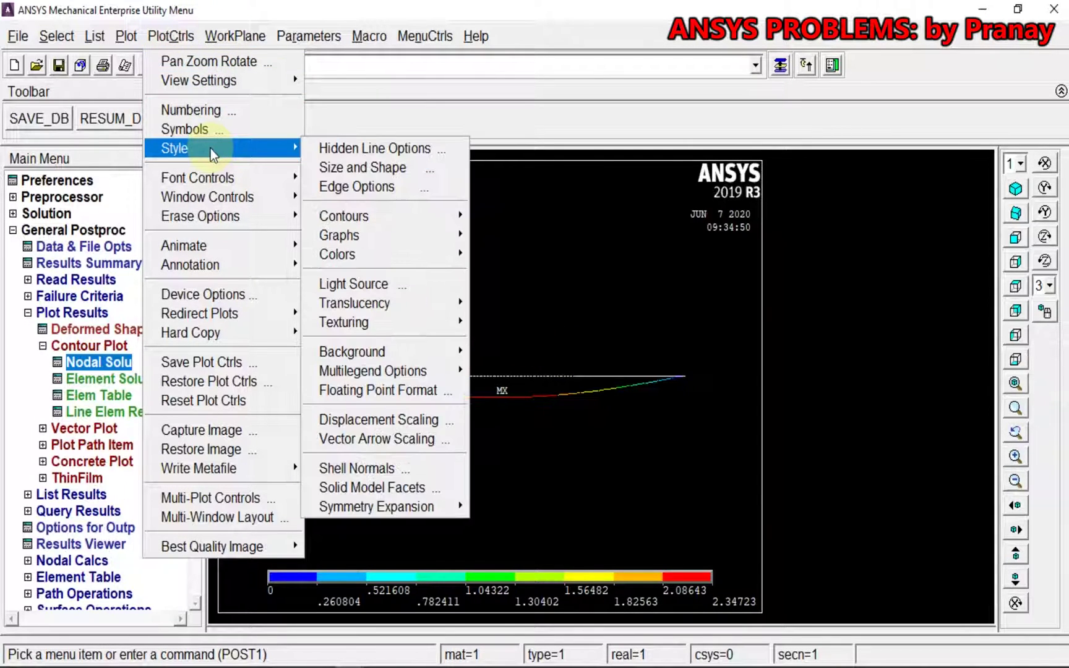
left_click(378, 174)
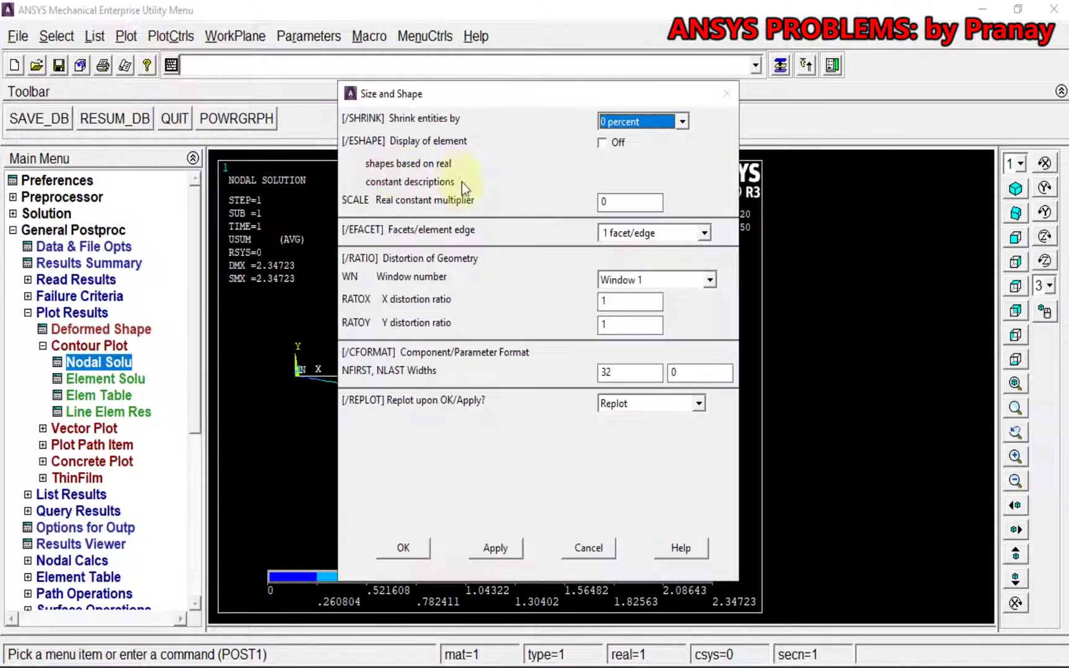
left_click(599, 147)
left_click(412, 547)
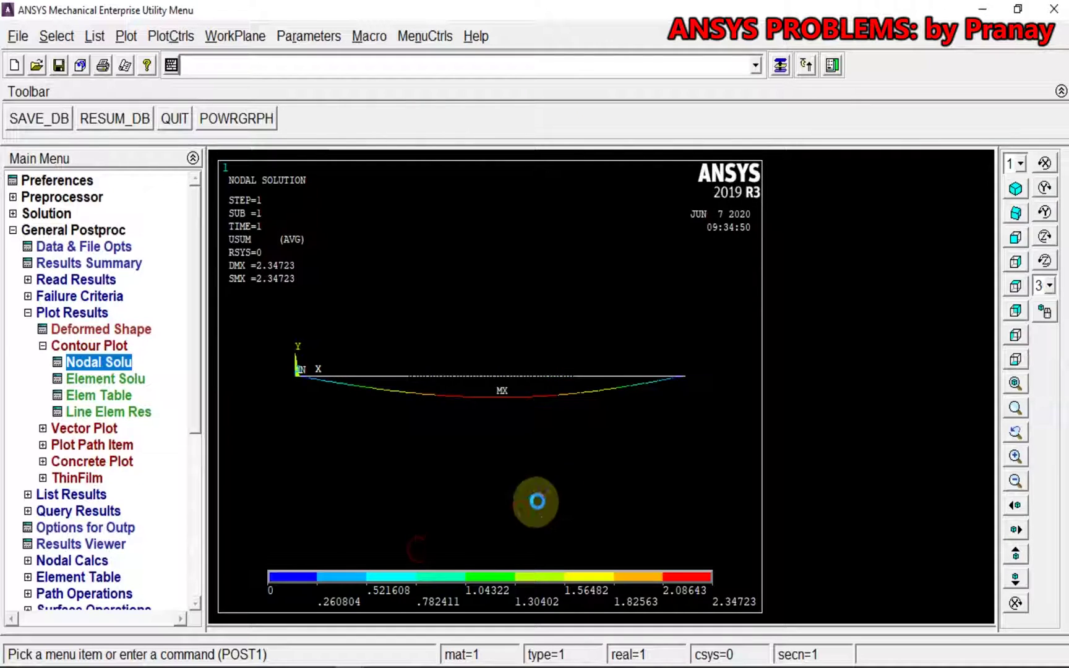
left_click(1015, 188)
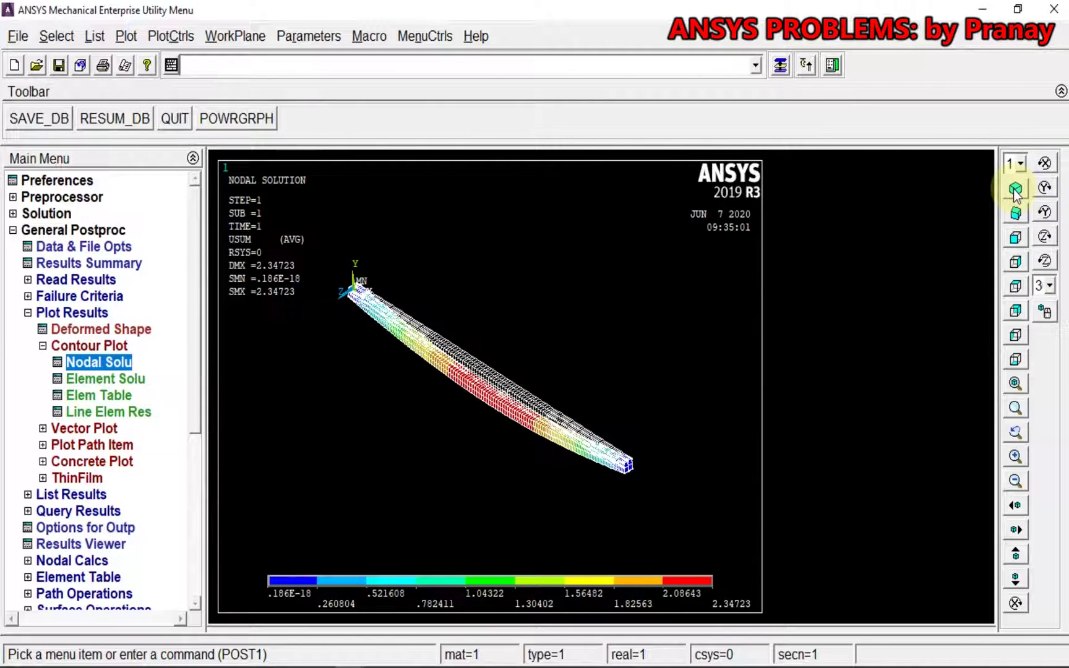
Replot the displacement contour with deformed shape only and rotate to view the bend
left_click(92, 362)
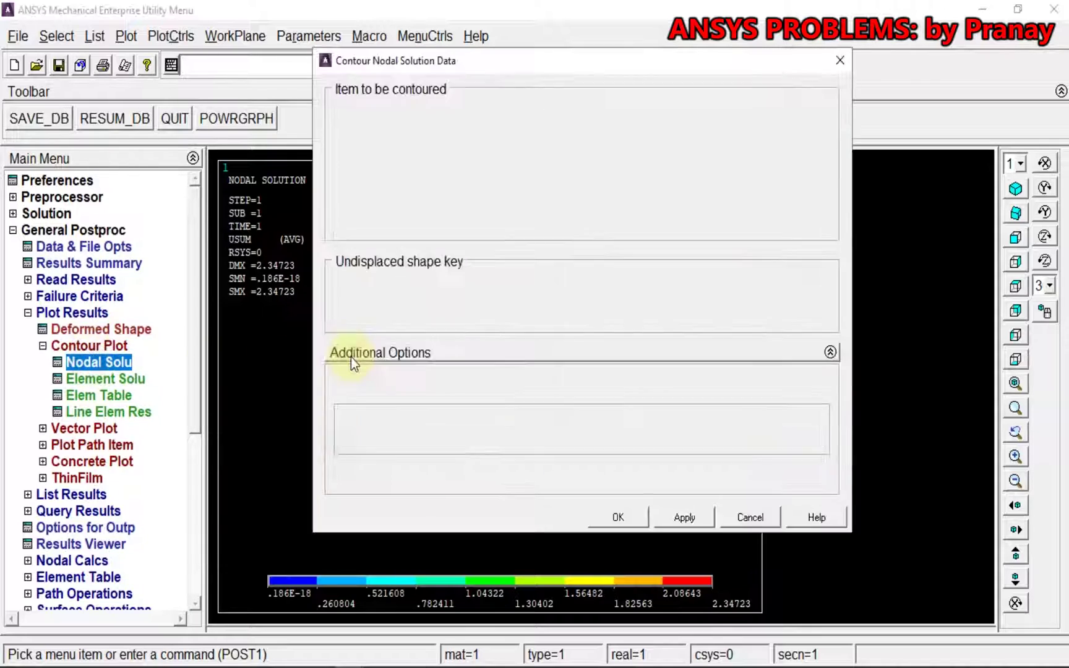
left_click(821, 426)
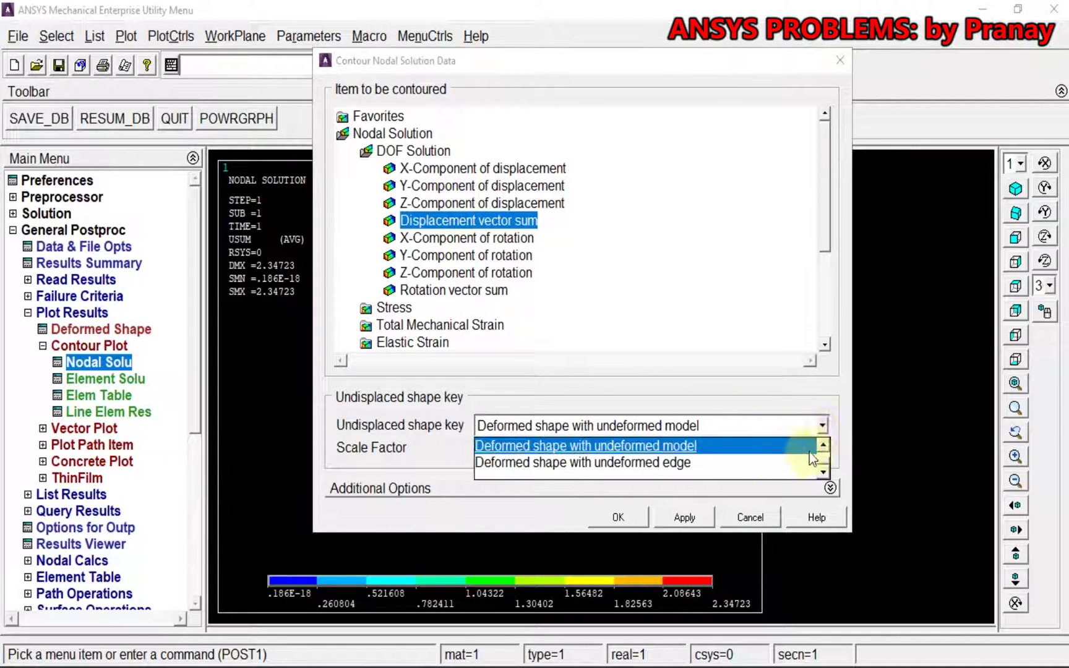
left_click(645, 444)
left_click(619, 513)
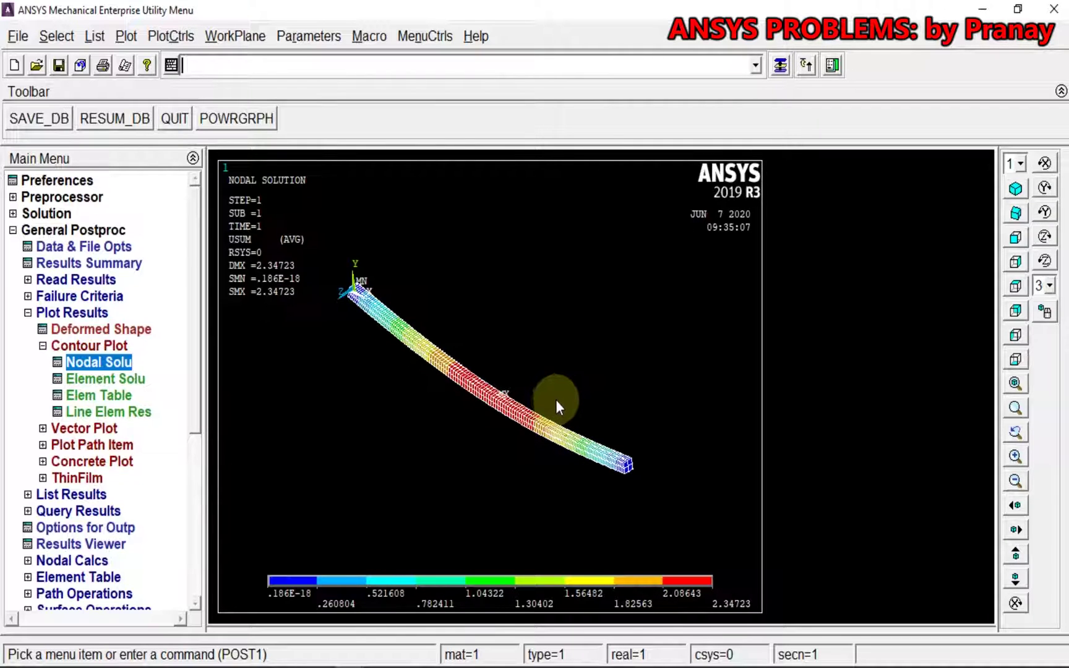
right_click_drag(556, 400, 607, 298, "ctrl")
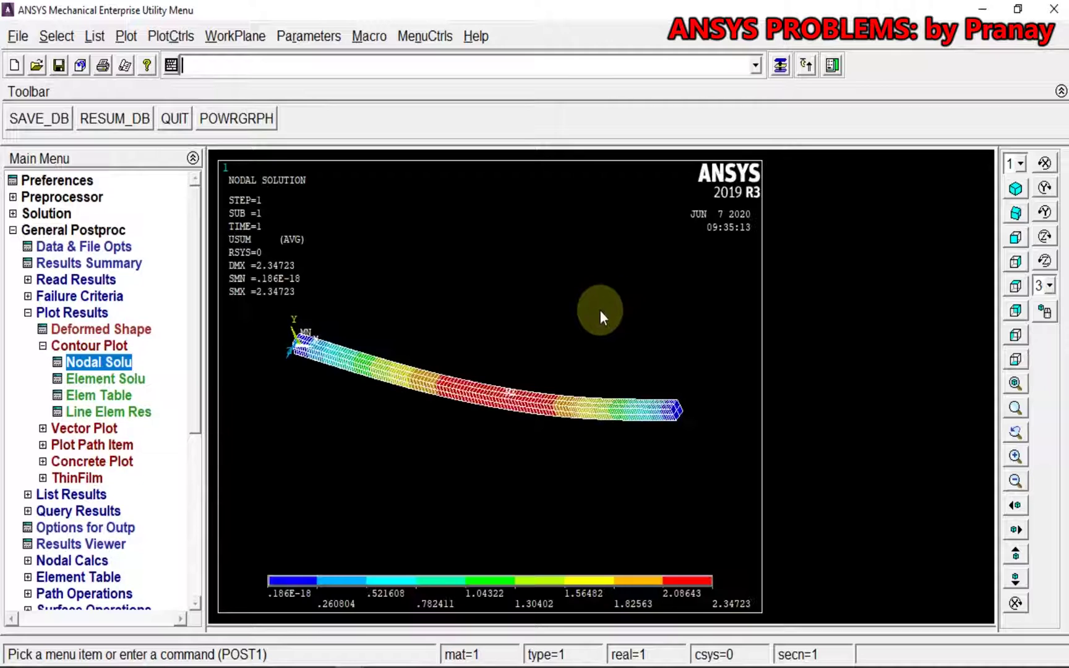
right_click_drag(499, 357, 573, 362, "ctrl")
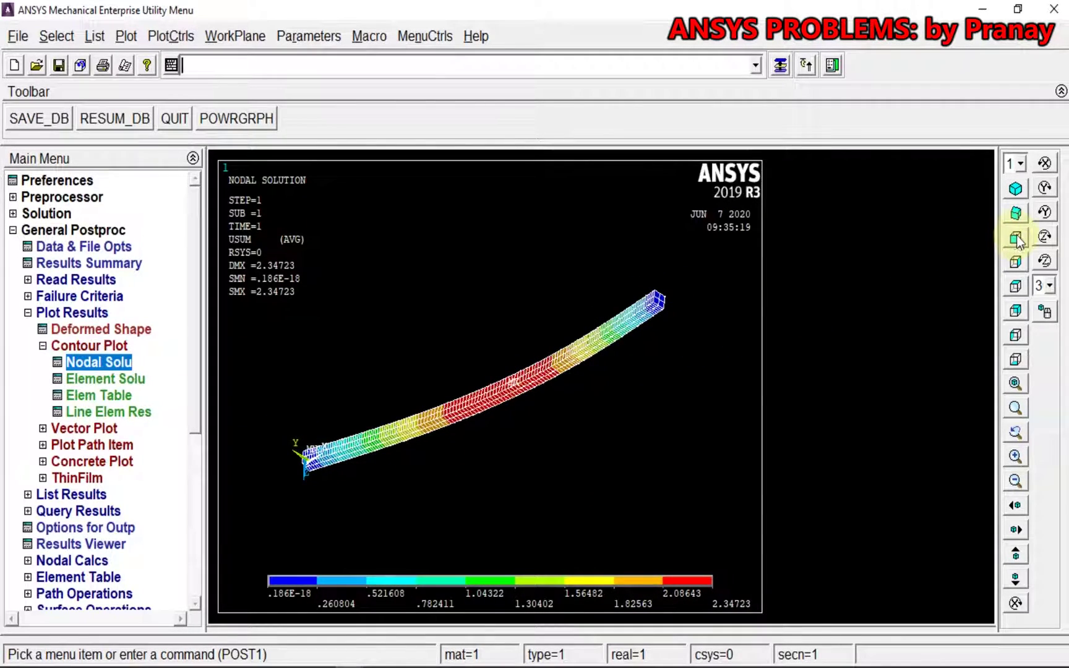
From isometric view, switch element shape display off so the beam draws as a line
left_click(1015, 189)
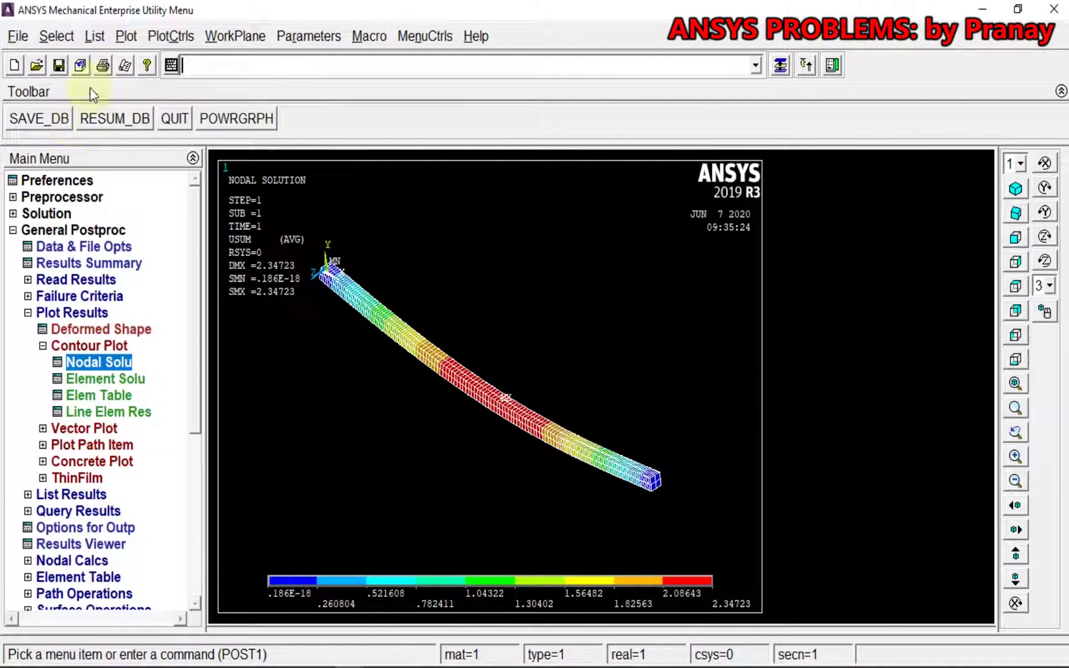
left_click(169, 36)
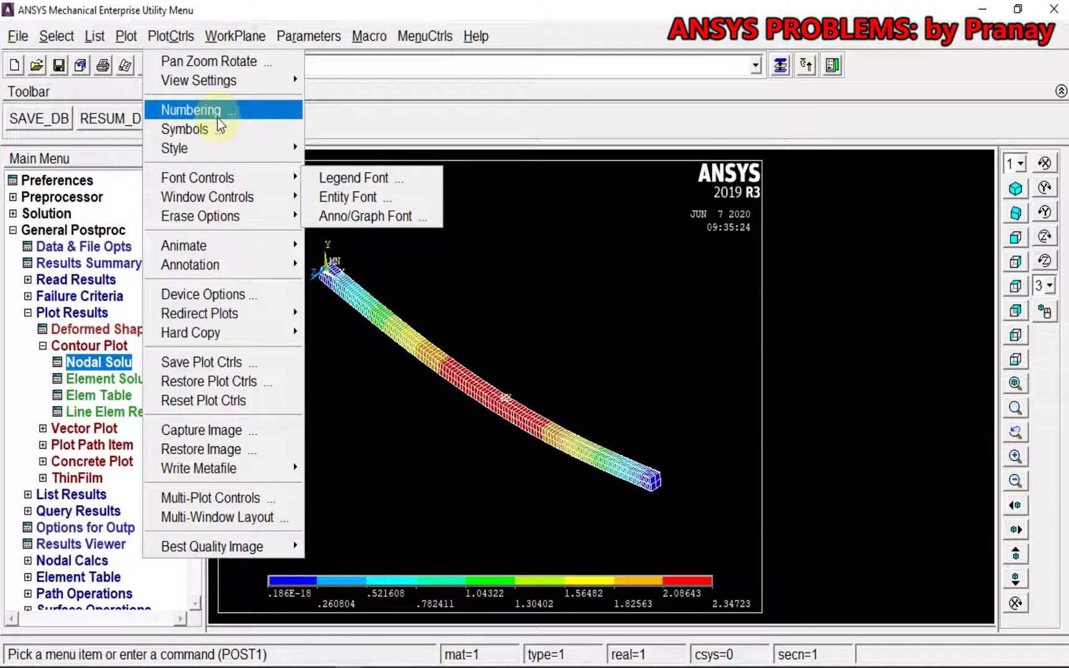
mouse_move(223, 147)
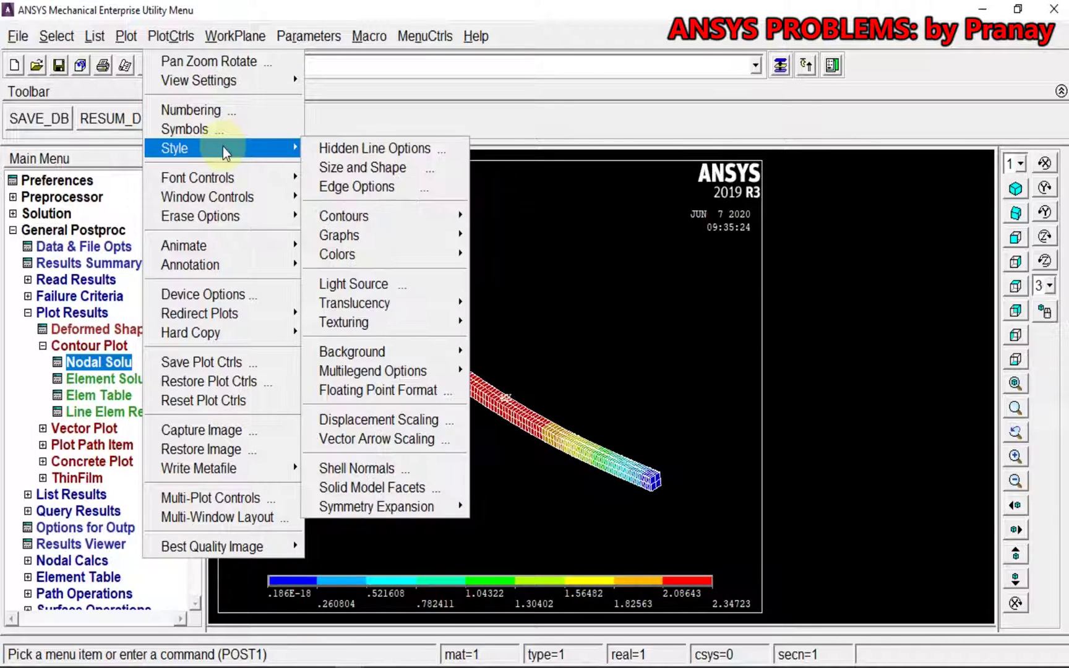
left_click(365, 168)
left_click(604, 144)
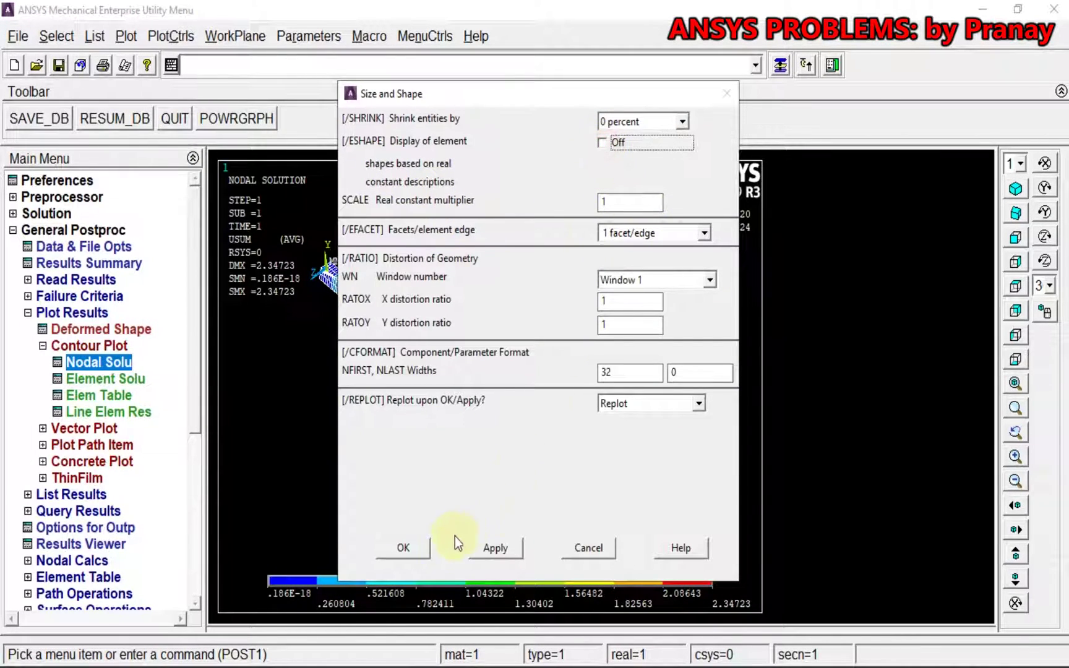
left_click(403, 548)
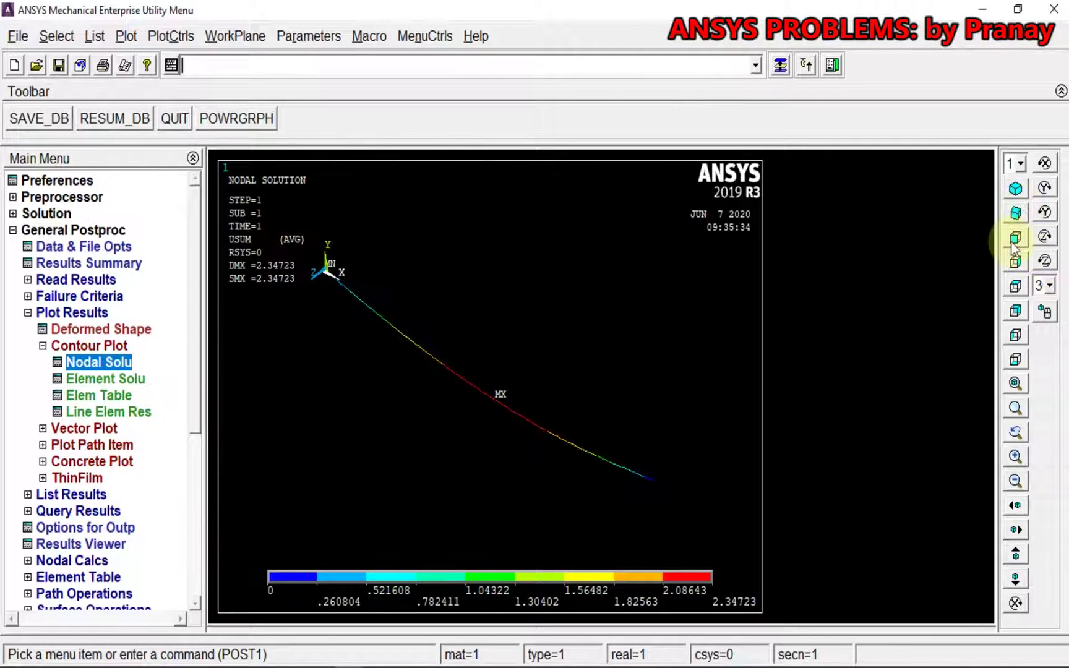
Switch to front view and level, shrink and recentre the beam in the window
left_click(1014, 237)
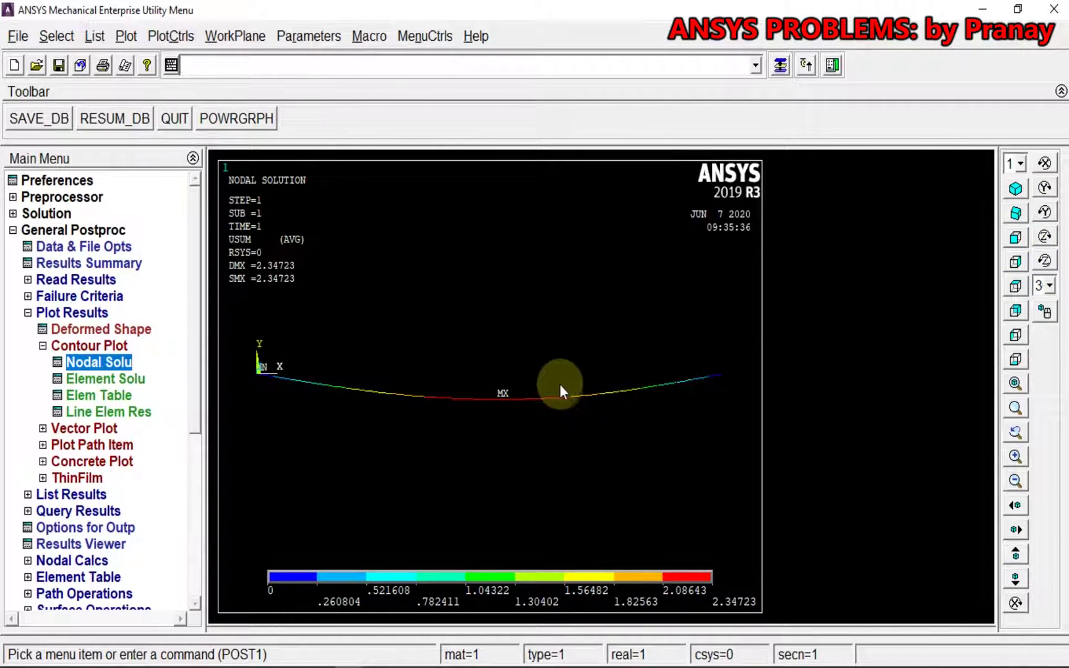
mouse_move(561, 385)
middle_mouse_down("ctrl")
mouse_move(543, 387)
mouse_move(567, 379)
middle_mouse_up("ctrl")
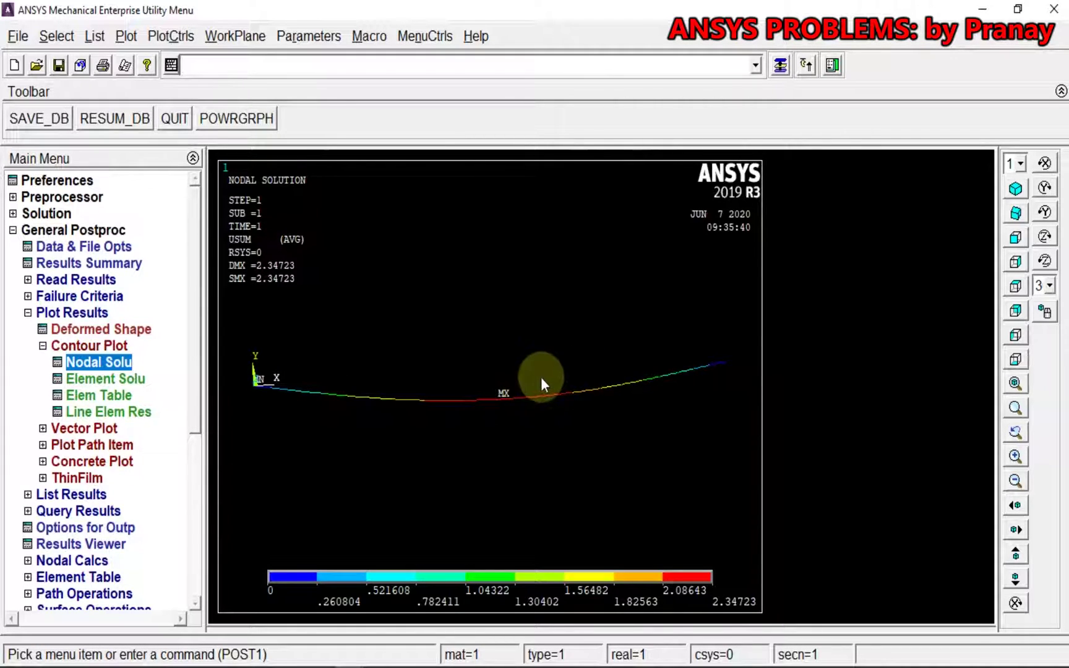
middle_click_drag(529, 411, 523, 387, "ctrl")
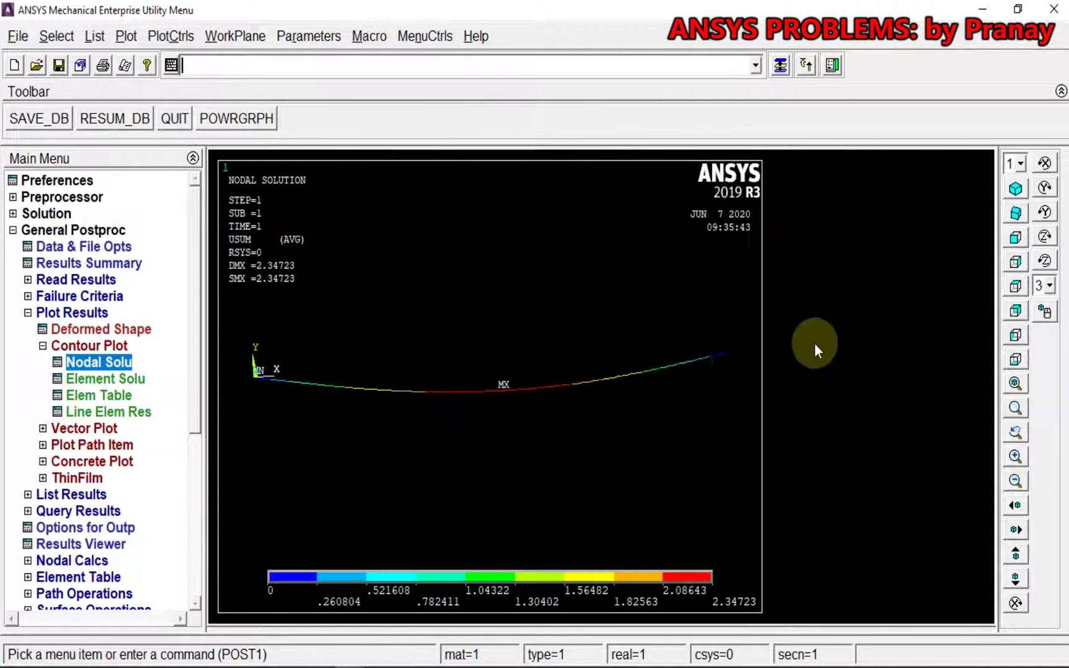
left_click(1015, 237)
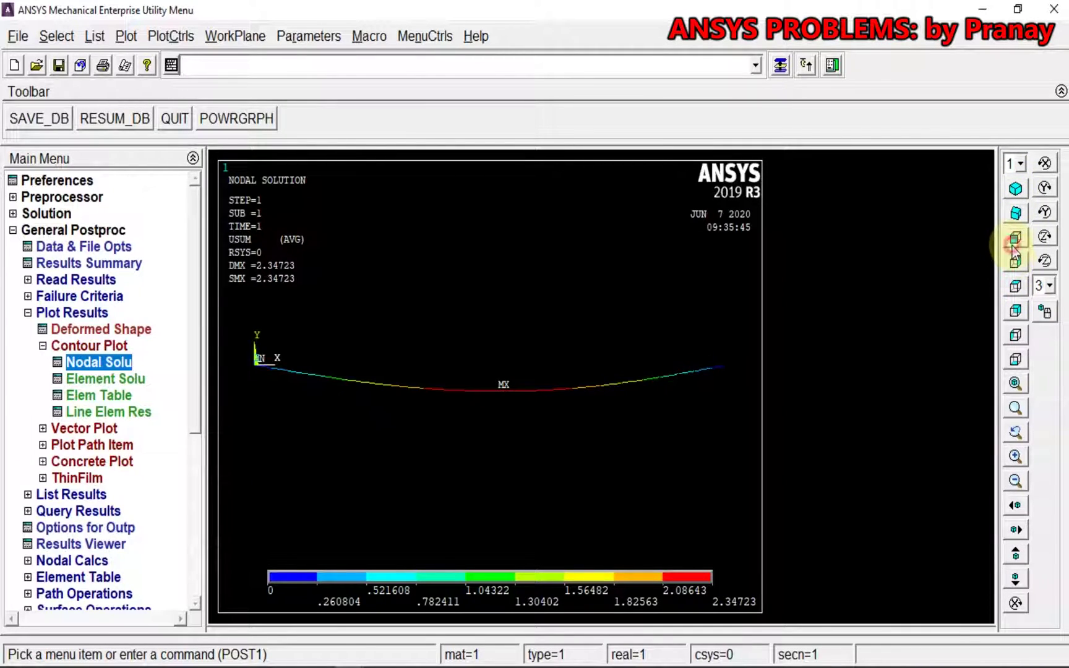
middle_click_drag(543, 378, 512, 403, "ctrl")
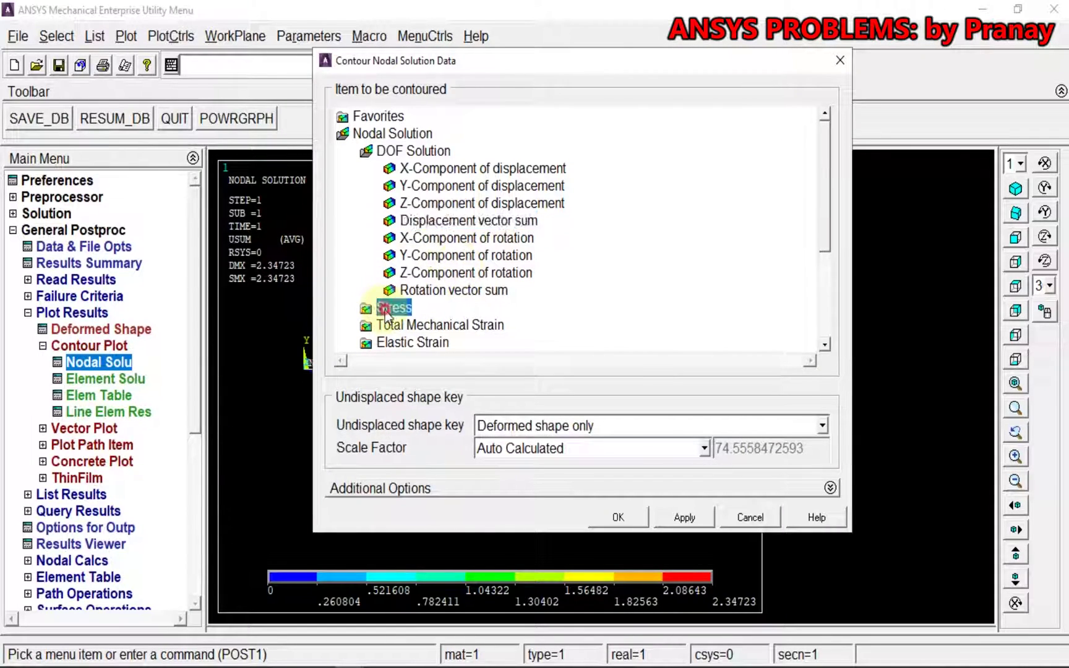
Contour von Mises stress (SEQV) on the deformed beam with the undeformed model outlined
left_click(395, 308)
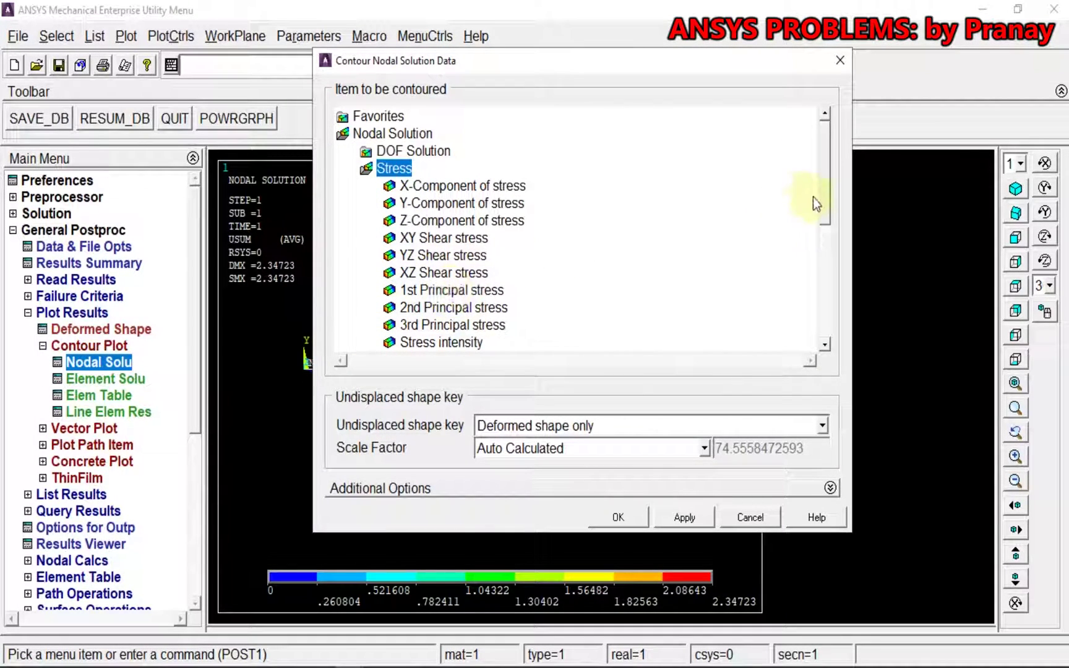
left_click(826, 188)
left_click_drag(825, 196, 824, 228)
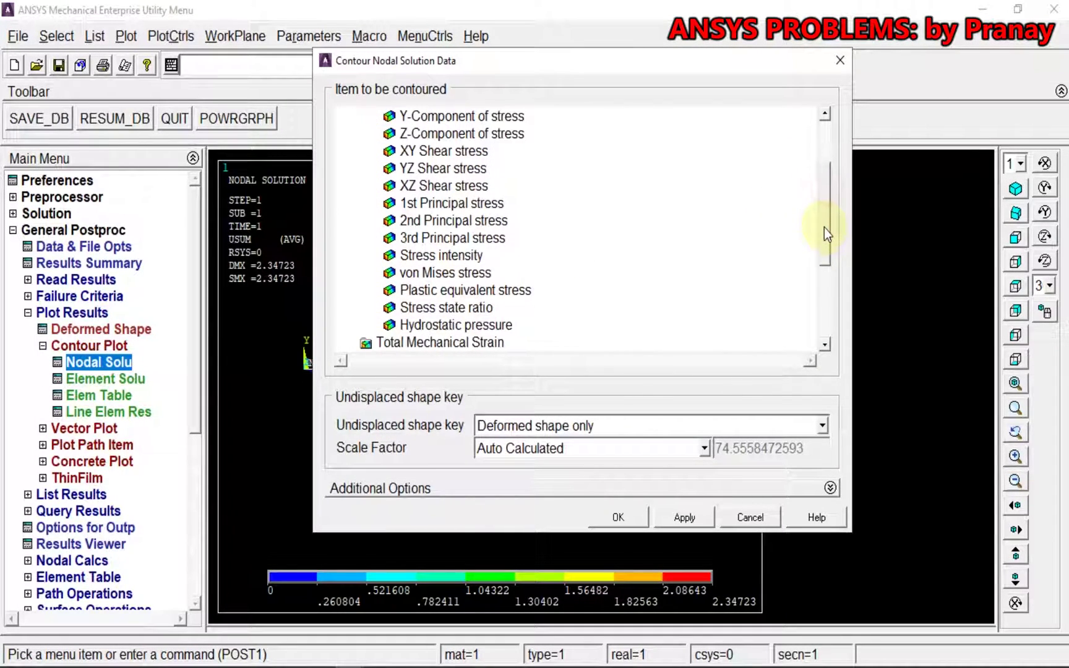
left_click(433, 274)
left_click(822, 425)
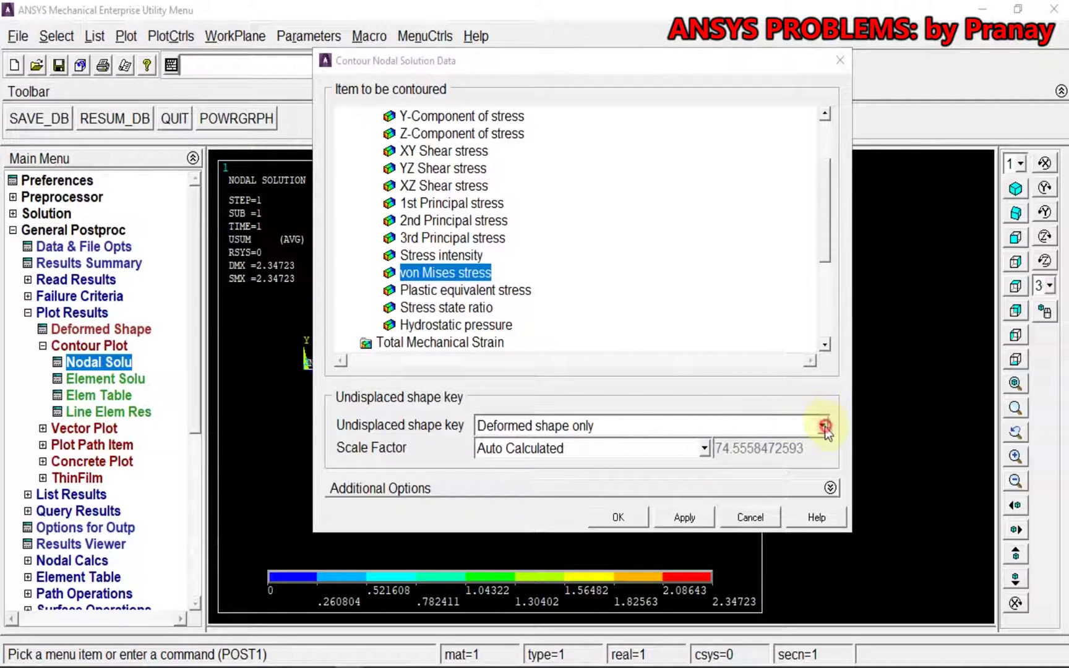
left_click(711, 463)
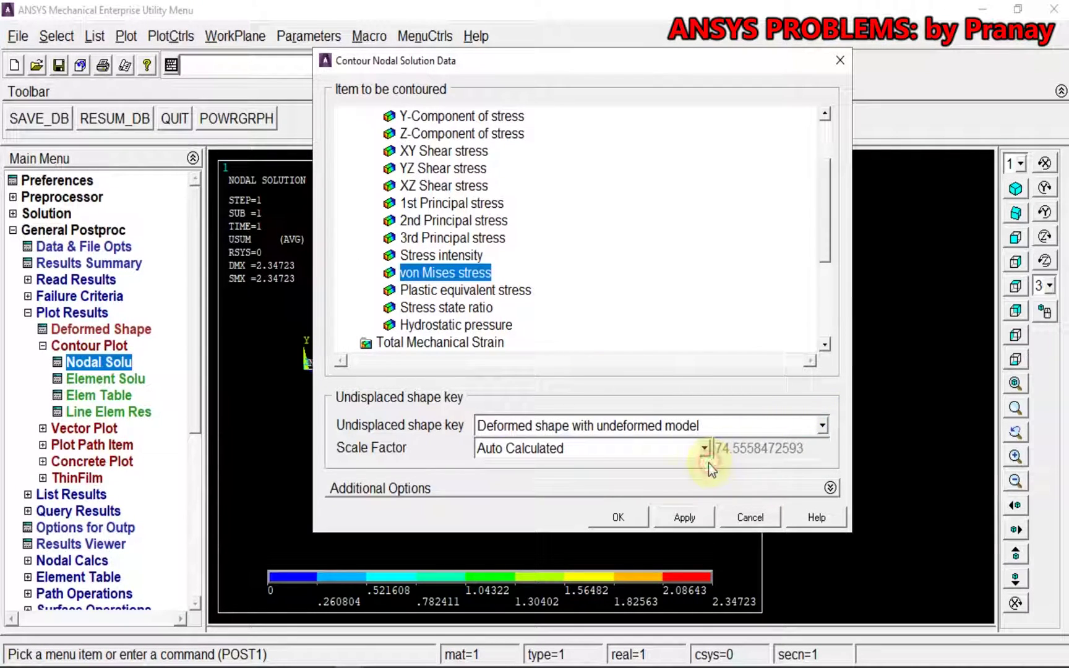
left_click(619, 517)
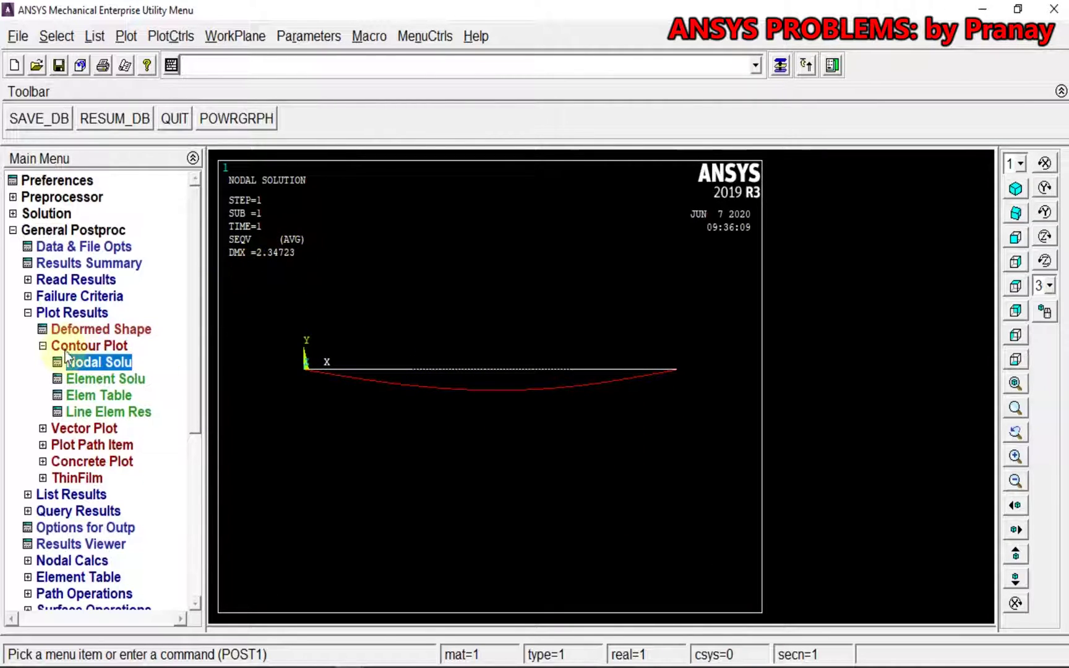
List all reaction solution items with PRRSOL
left_click(42, 347)
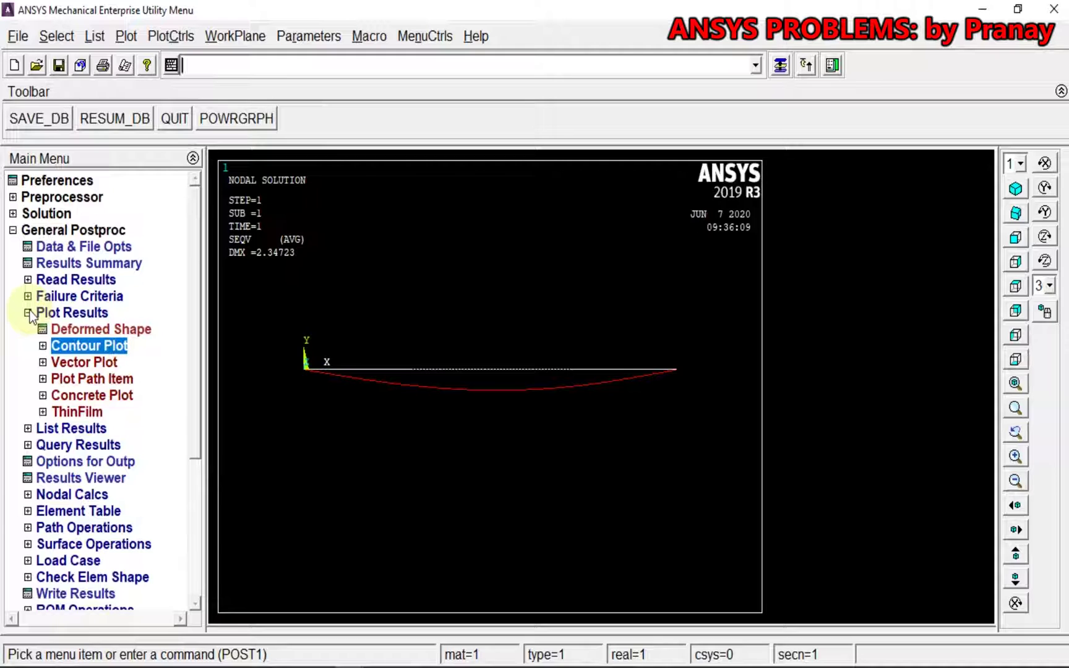
left_click(29, 312)
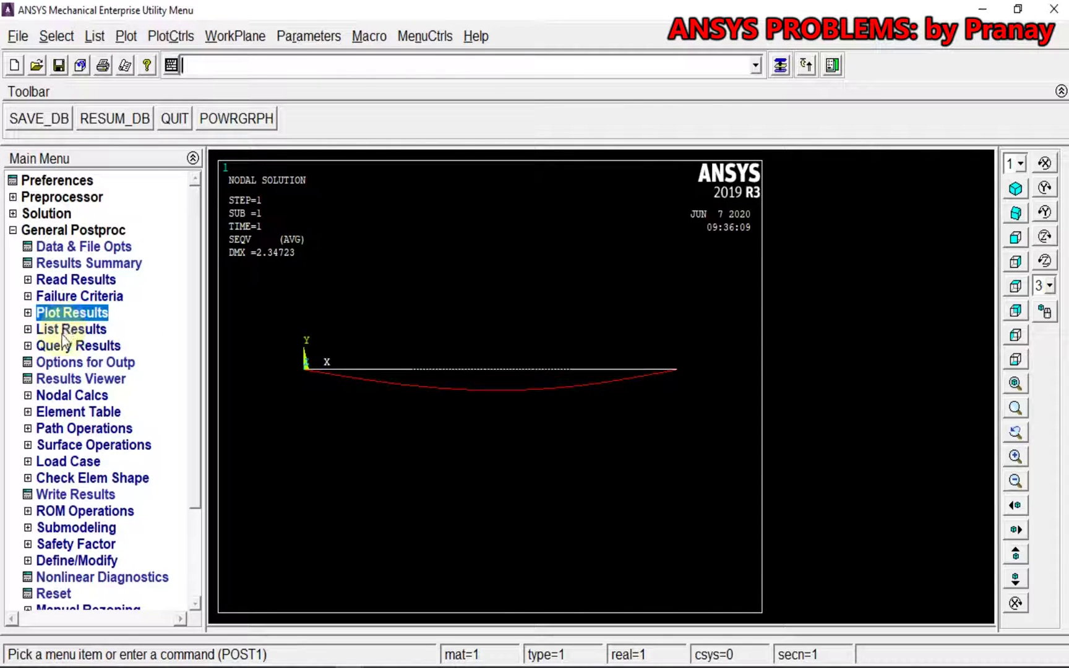
left_click(62, 334)
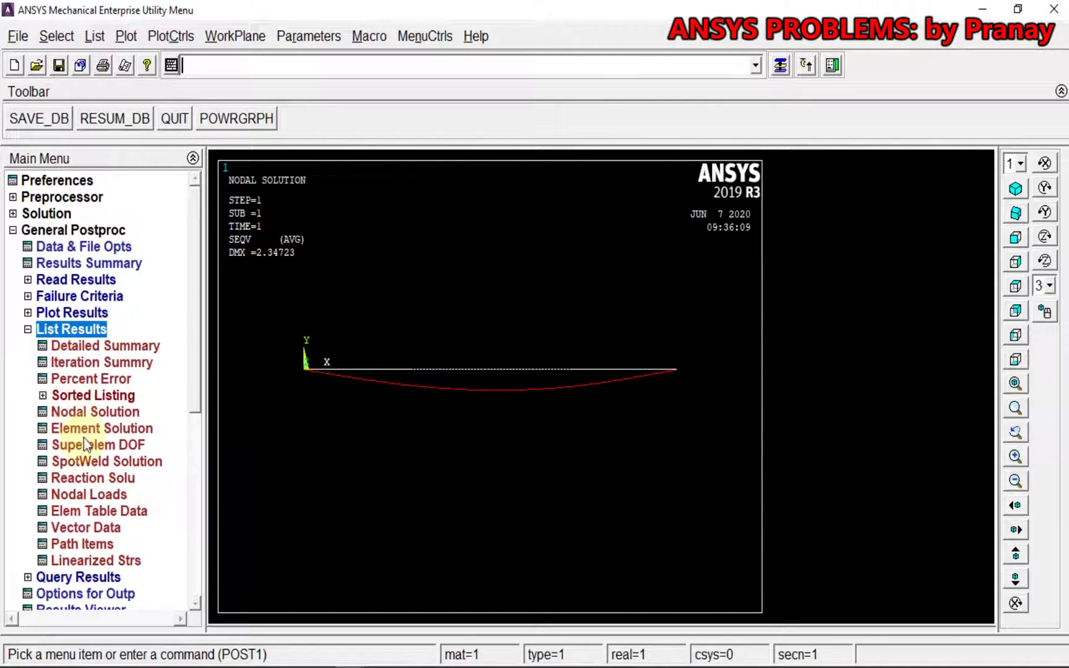
left_click(73, 477)
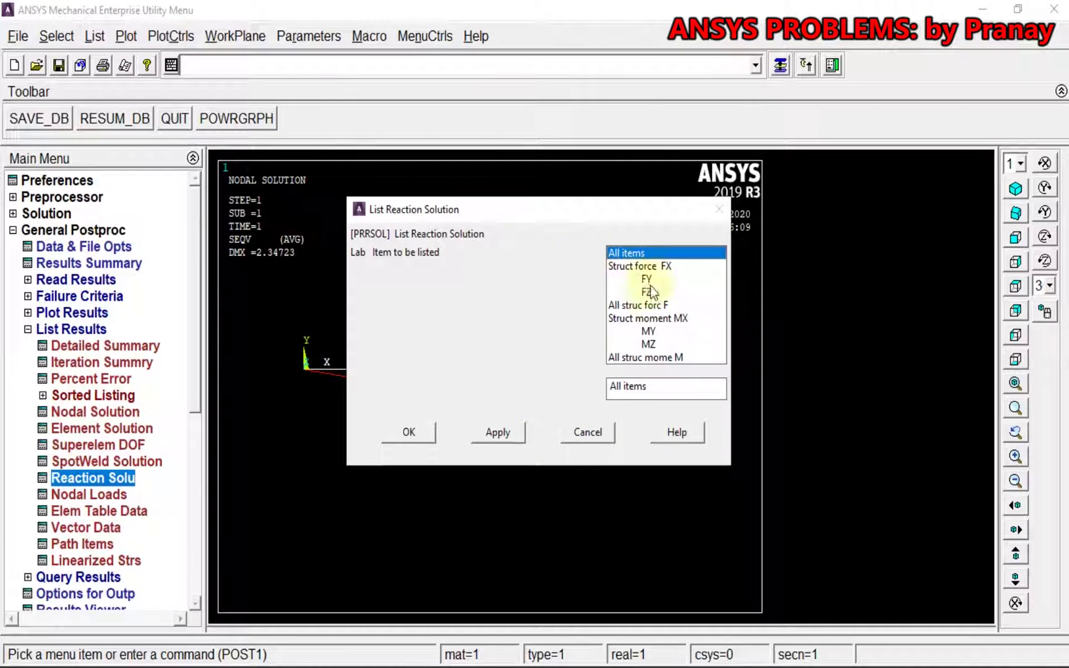
left_click(432, 431)
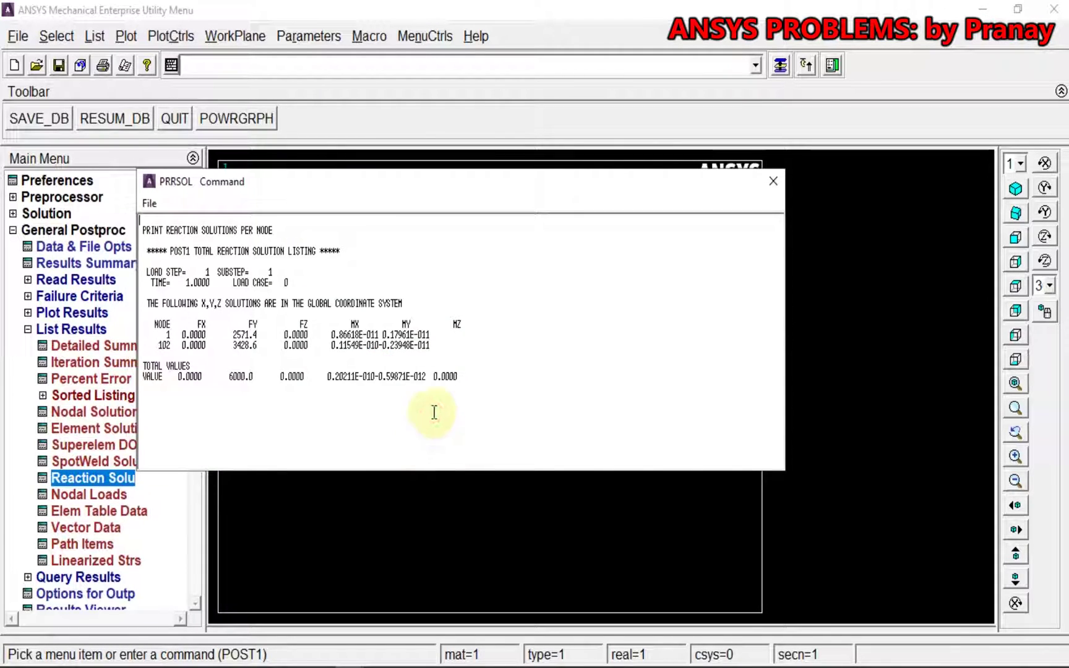
Check FY reactions 2571.4 at node 1 and 3428.6 at node 102, then close the listing
left_click(221, 335)
left_click_drag(249, 336, 260, 337)
left_click(226, 331)
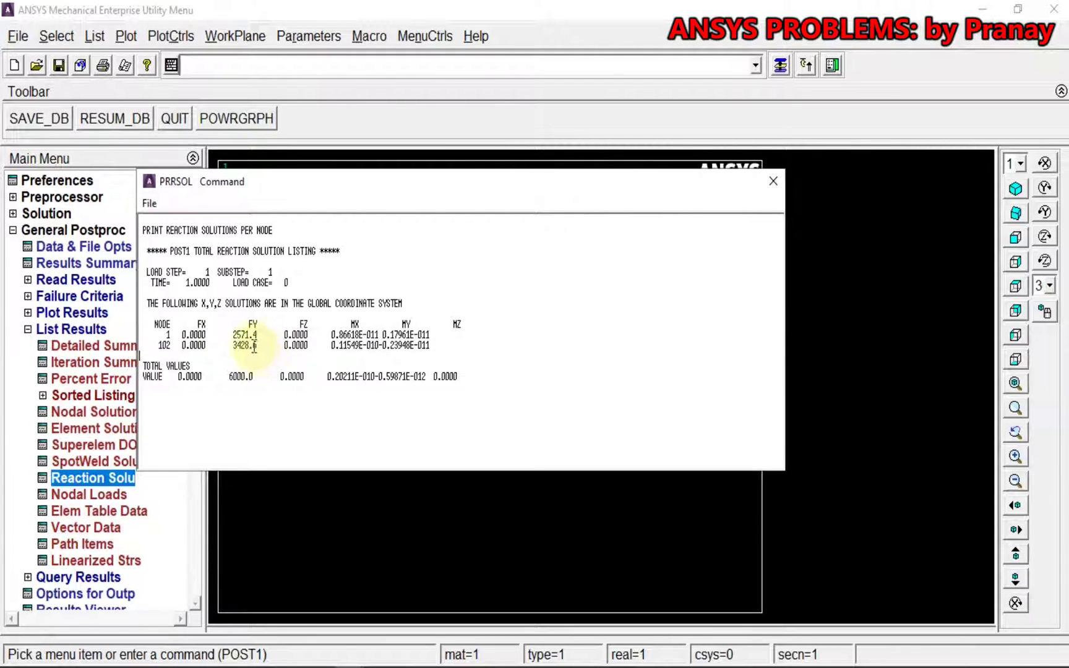
left_click(175, 349)
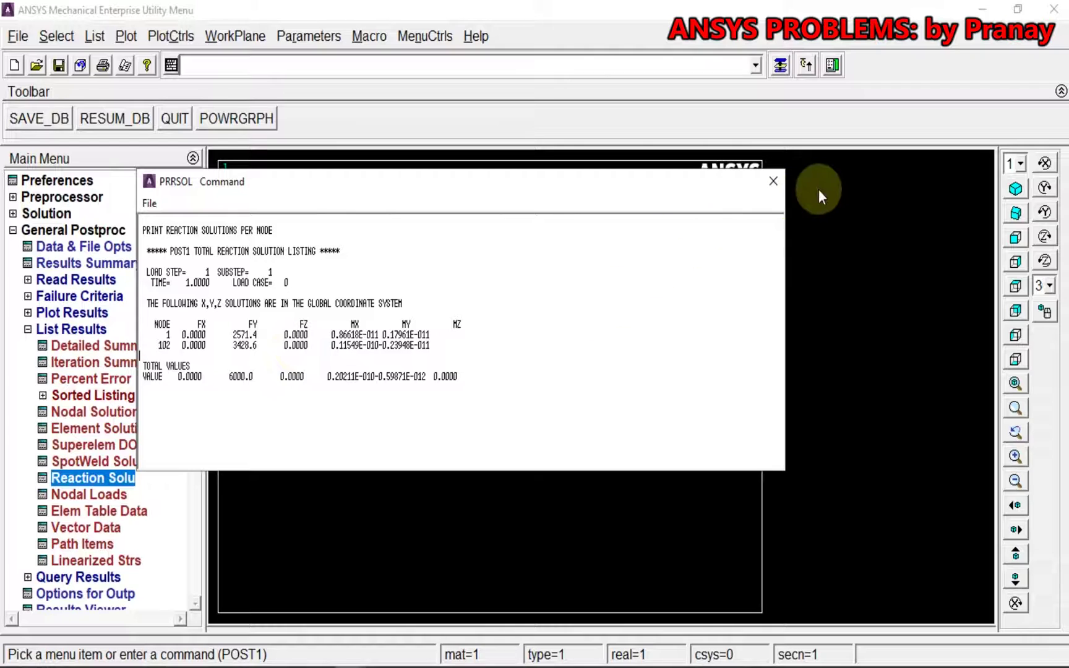
left_click(773, 182)
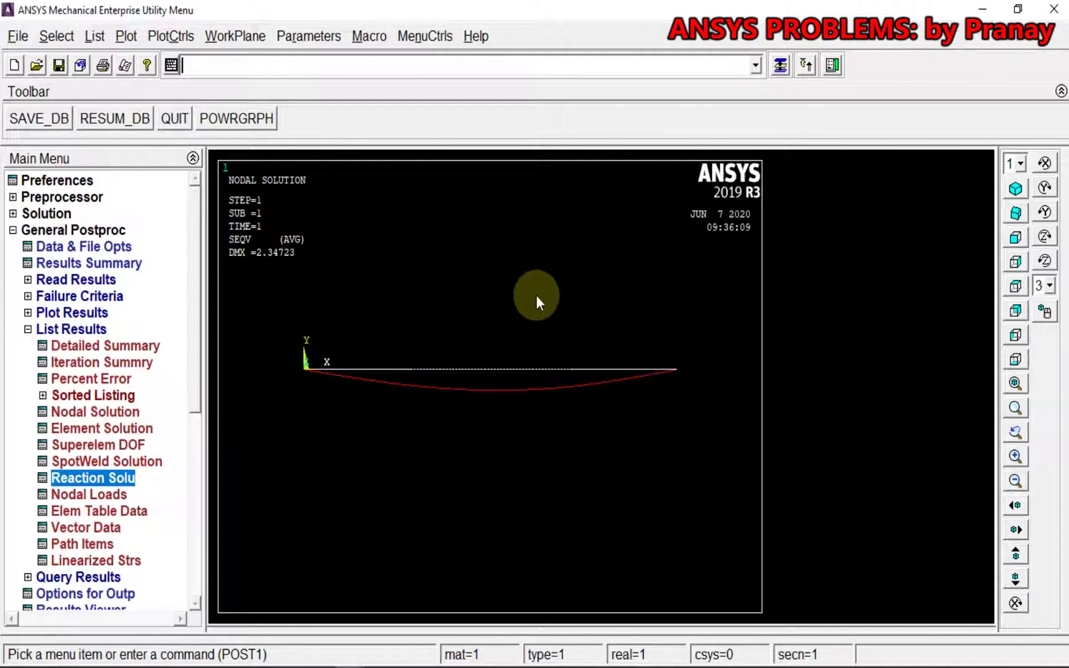
Turn on node numbers and redraw the beam
left_click(164, 39)
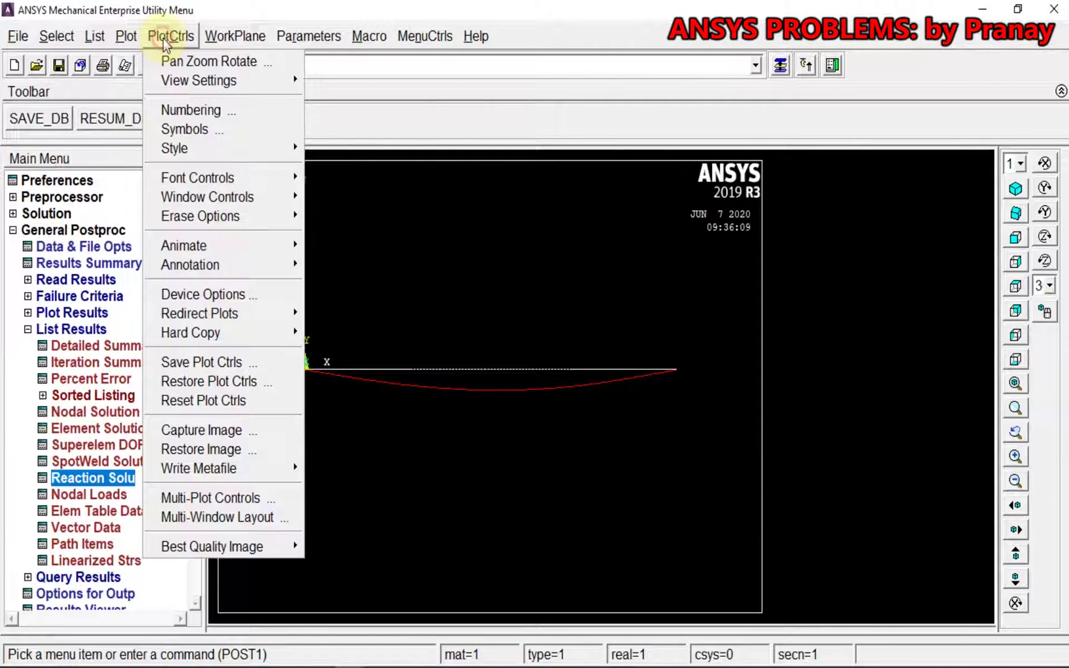
left_click(190, 110)
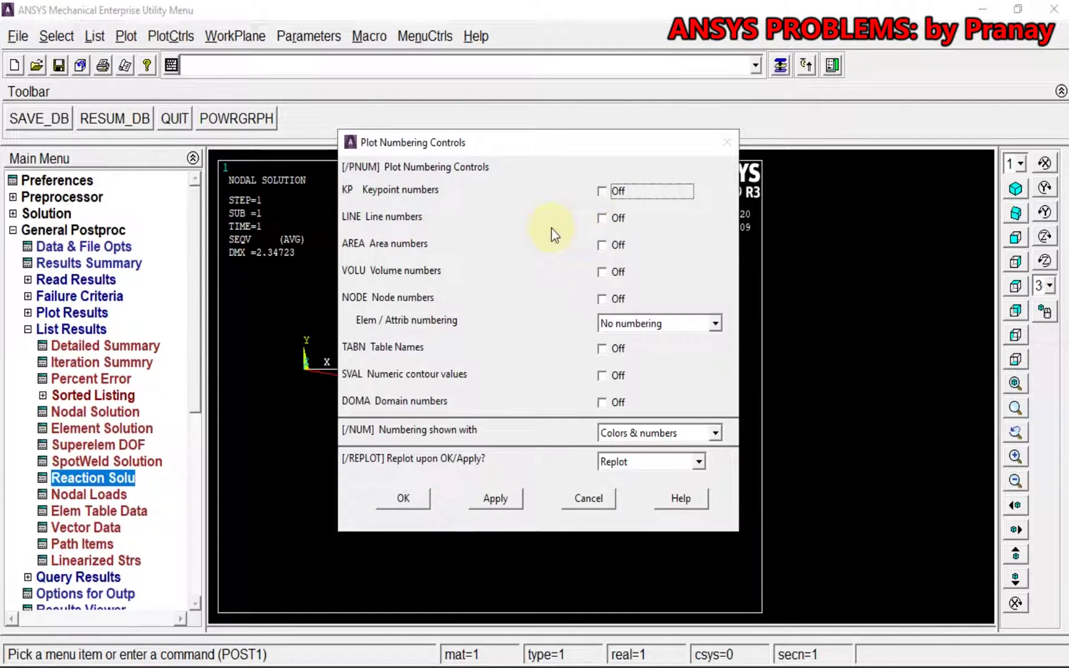
left_click(603, 299)
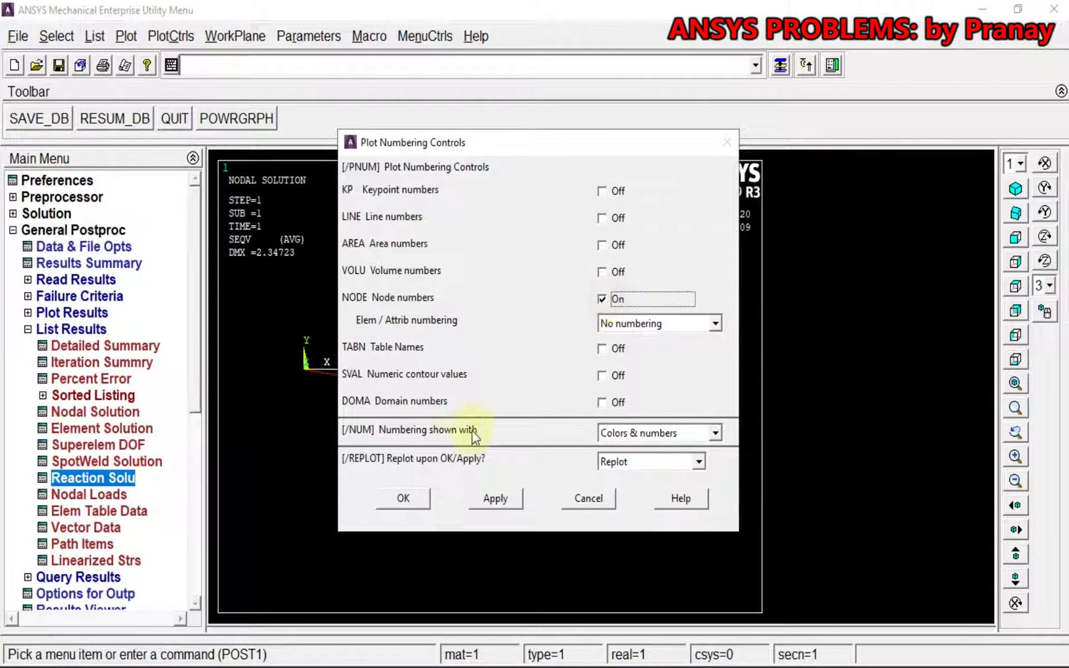
left_click(403, 497)
Zoom and pan along the beam to check node labels up to 151 and end node 102
scroll(315, 388, "up", 5)
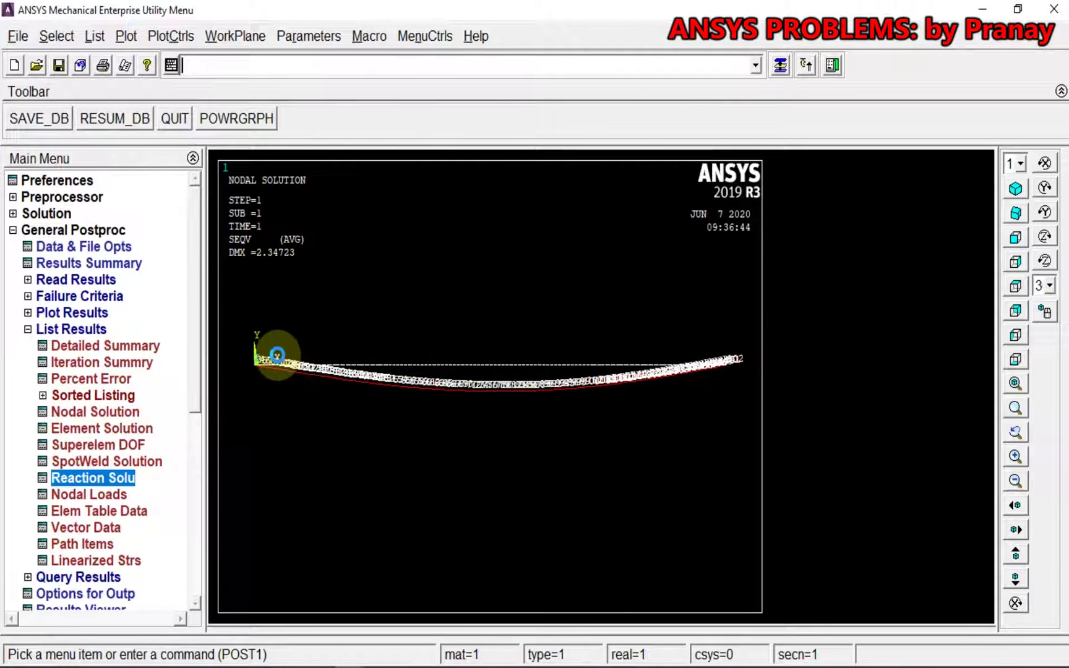
scroll(277, 355, "up", 4)
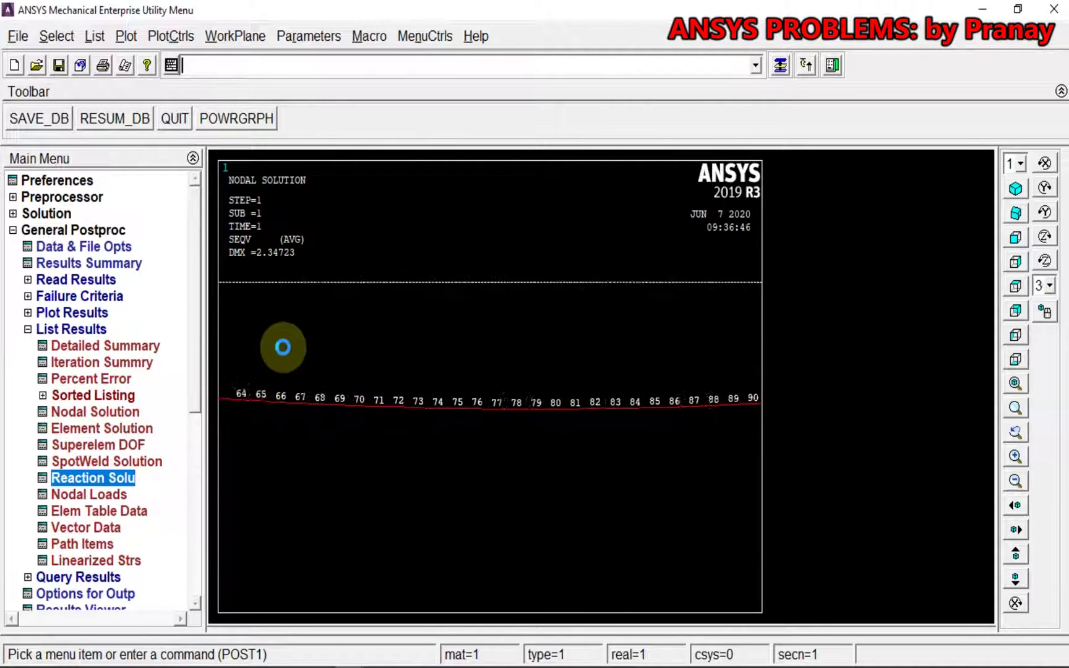
scroll(323, 351, "up", 4)
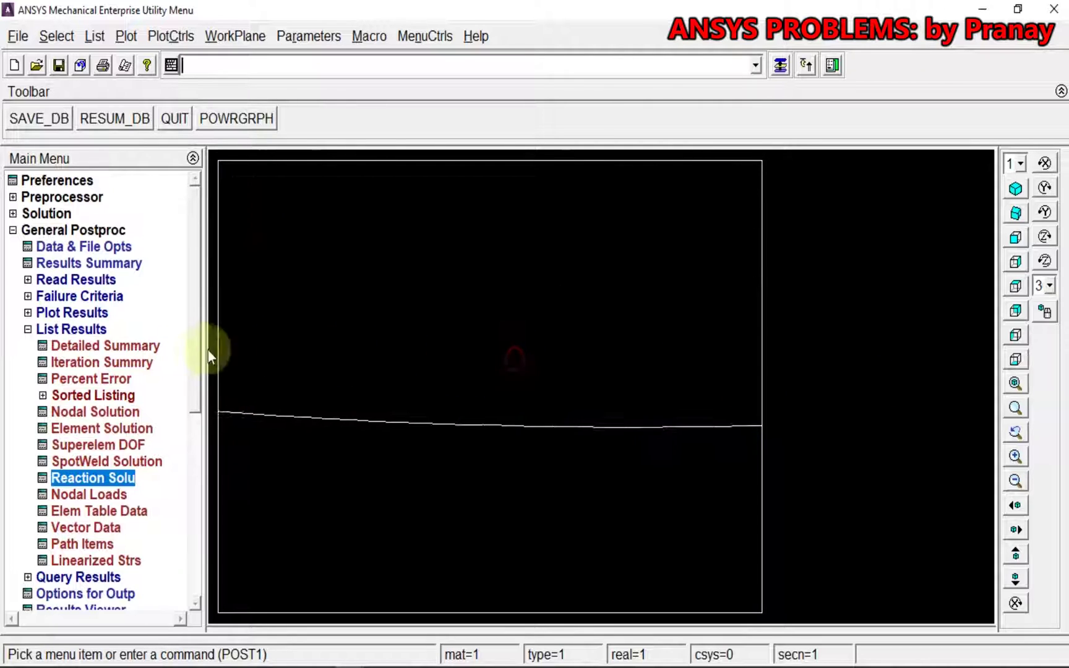
scroll(403, 355, "up", 4)
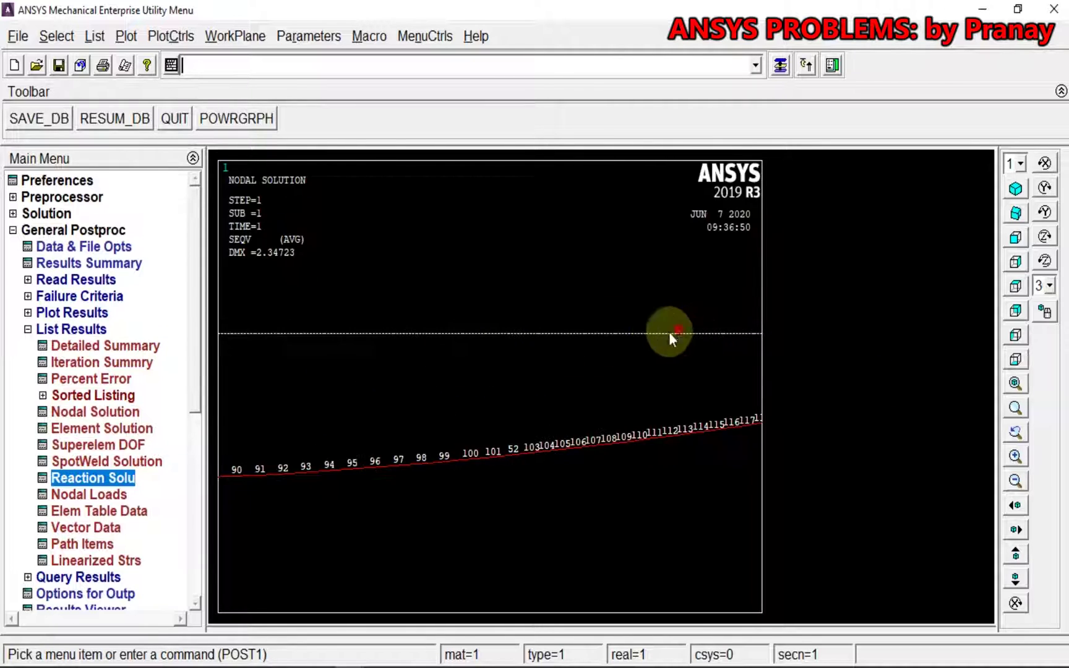
scroll(675, 346, "up", 4)
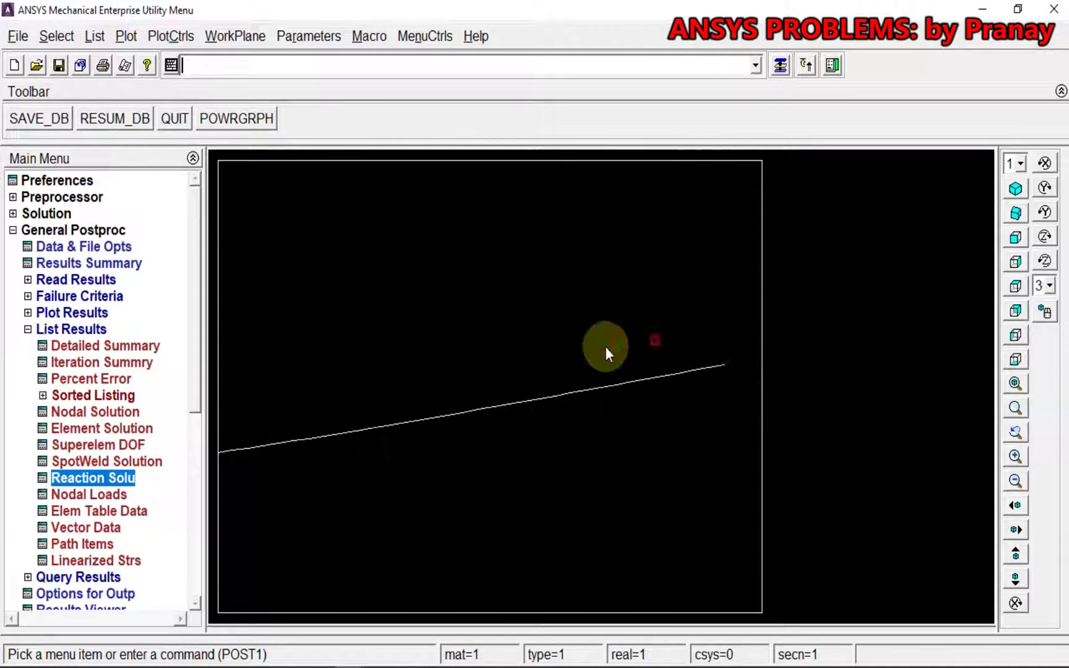
scroll(739, 358, "up", 4)
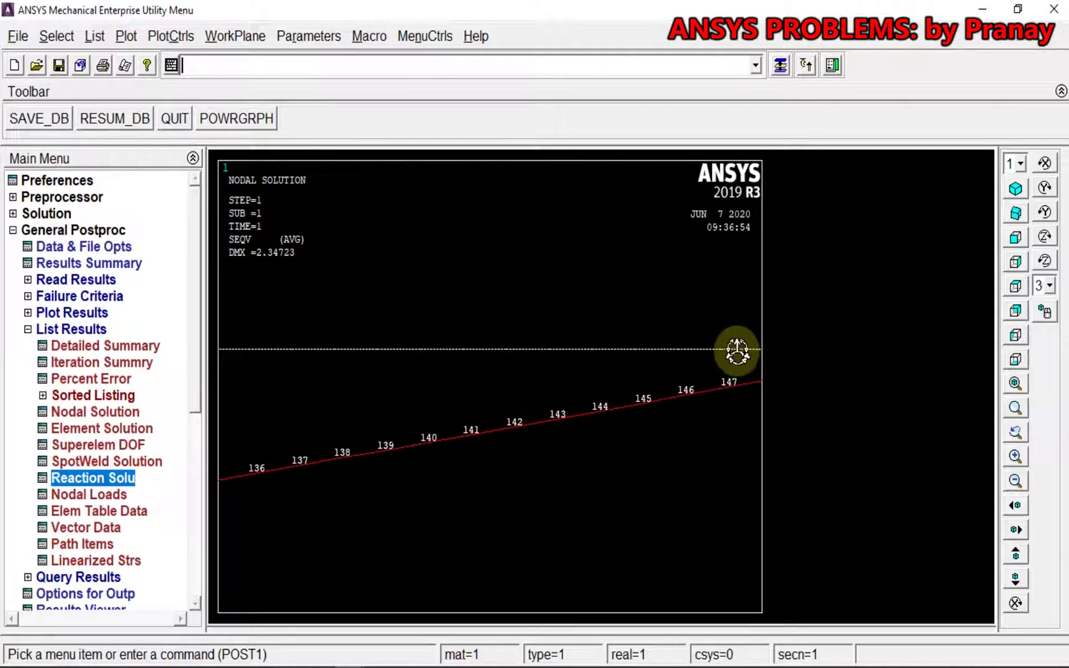
left_click_drag(557, 344, 494, 350, "ctrl")
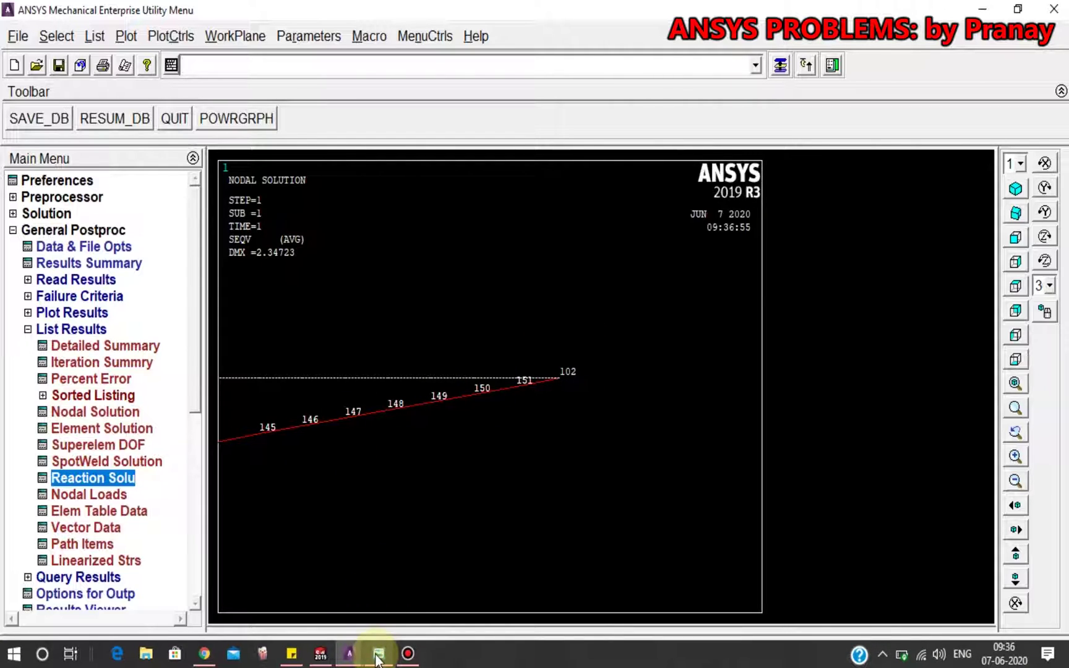
scroll(481, 399, "down", 1)
scroll(467, 391, "down", 4)
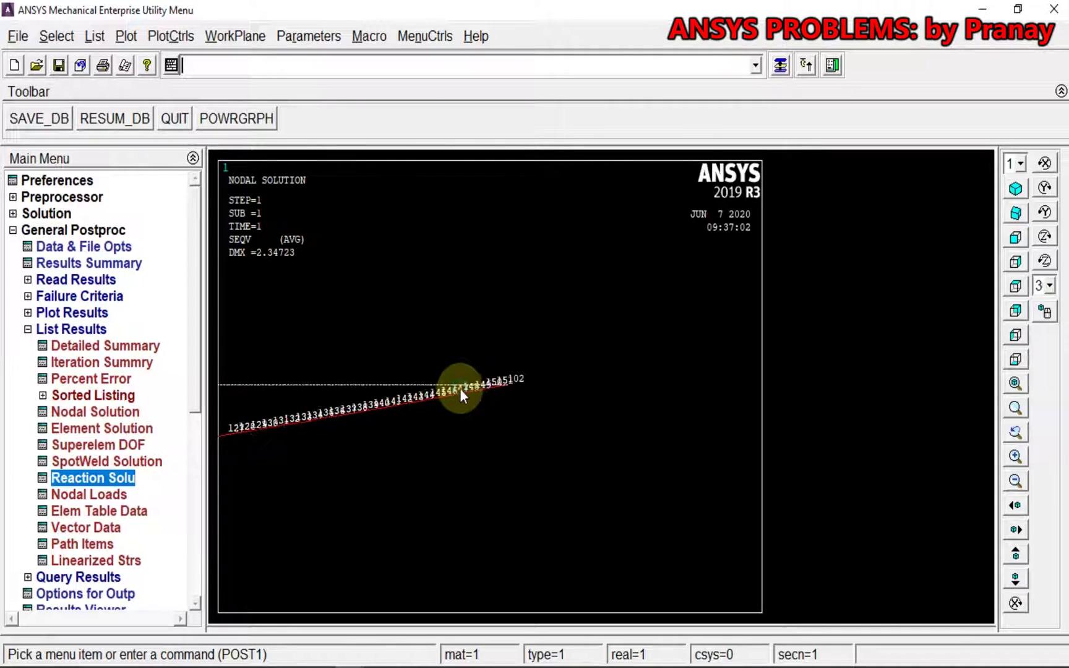
mouse_move(458, 389)
left_mouse_down("ctrl")
mouse_move(365, 358)
mouse_move(596, 372)
mouse_move(455, 353)
mouse_move(618, 353)
left_mouse_up("ctrl")
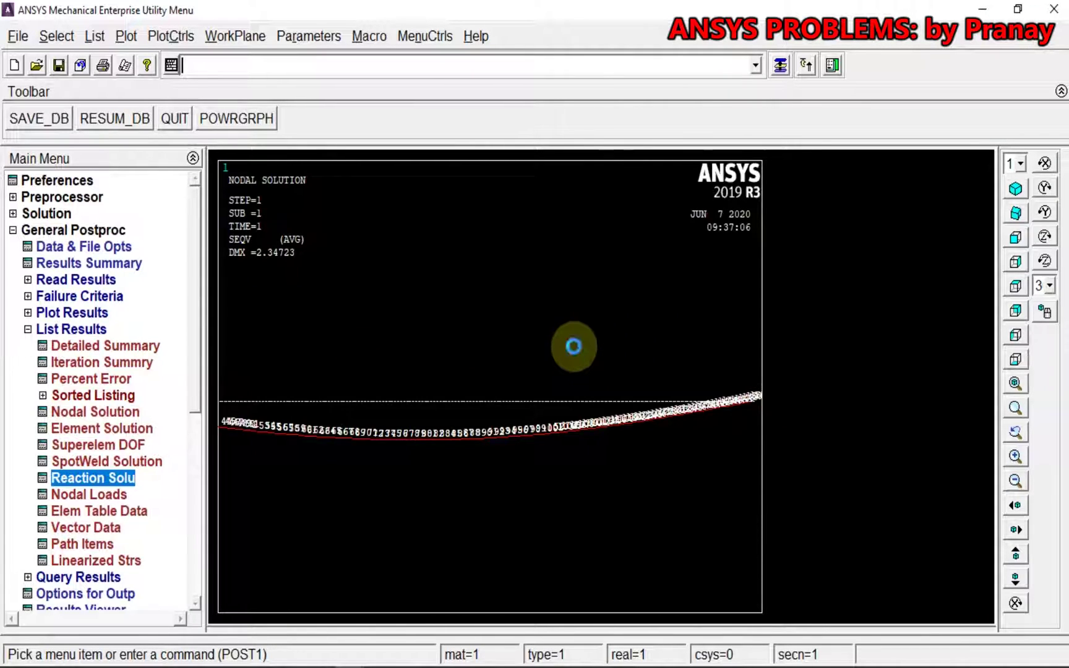
left_click_drag(573, 279, 436, 319, "ctrl")
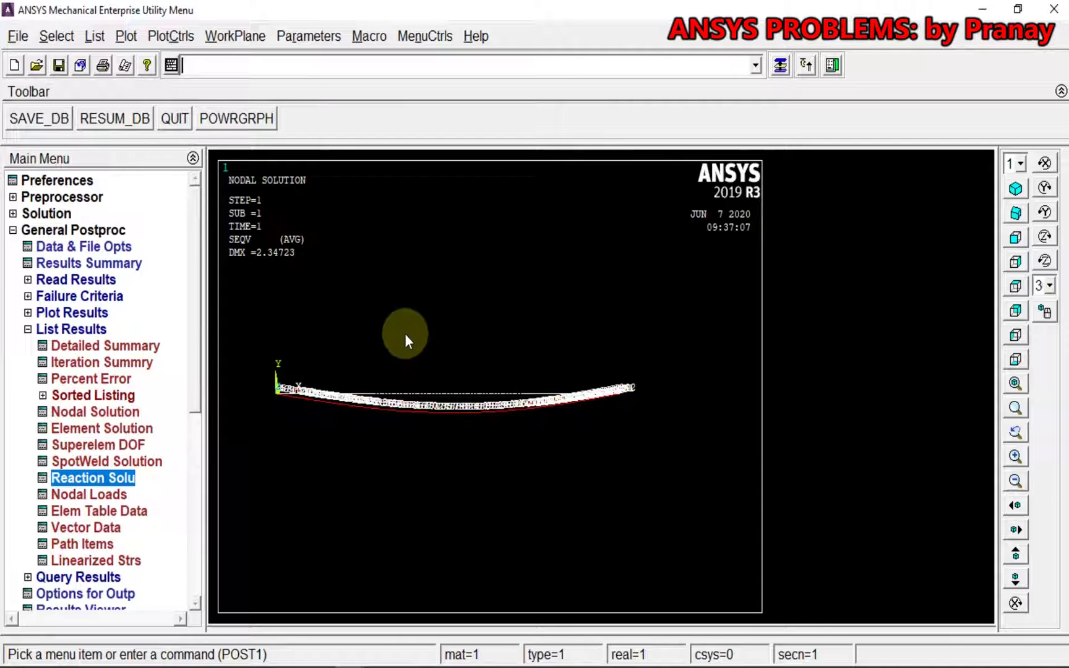
left_click(167, 37)
Dismiss the low battery notice and close the Symbols dialog unchanged
left_click(217, 127)
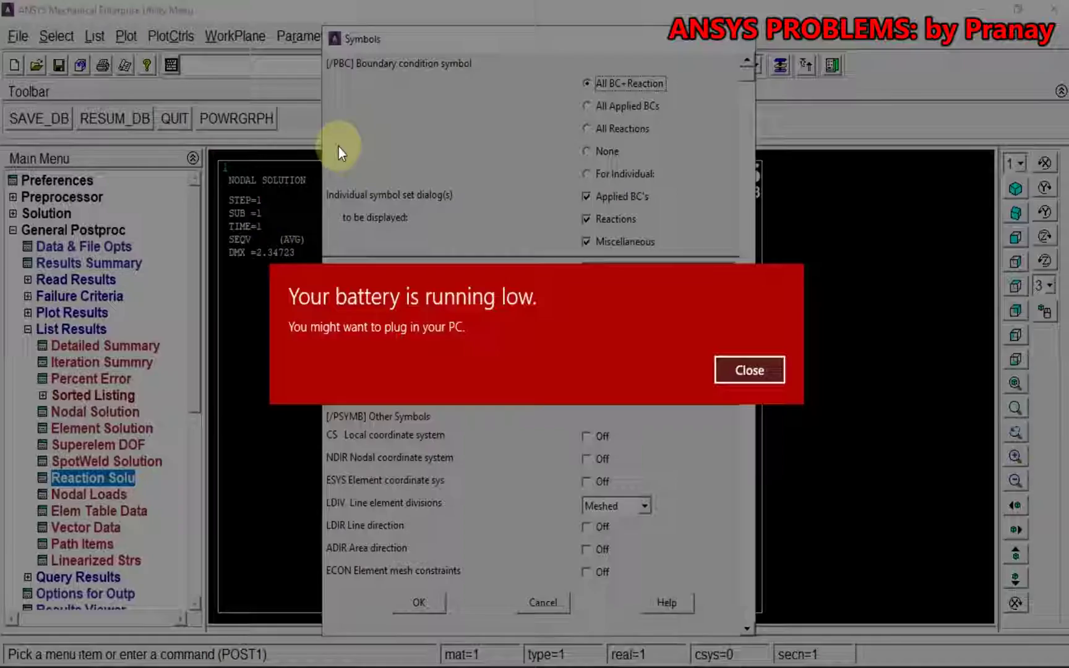
left_click(750, 369)
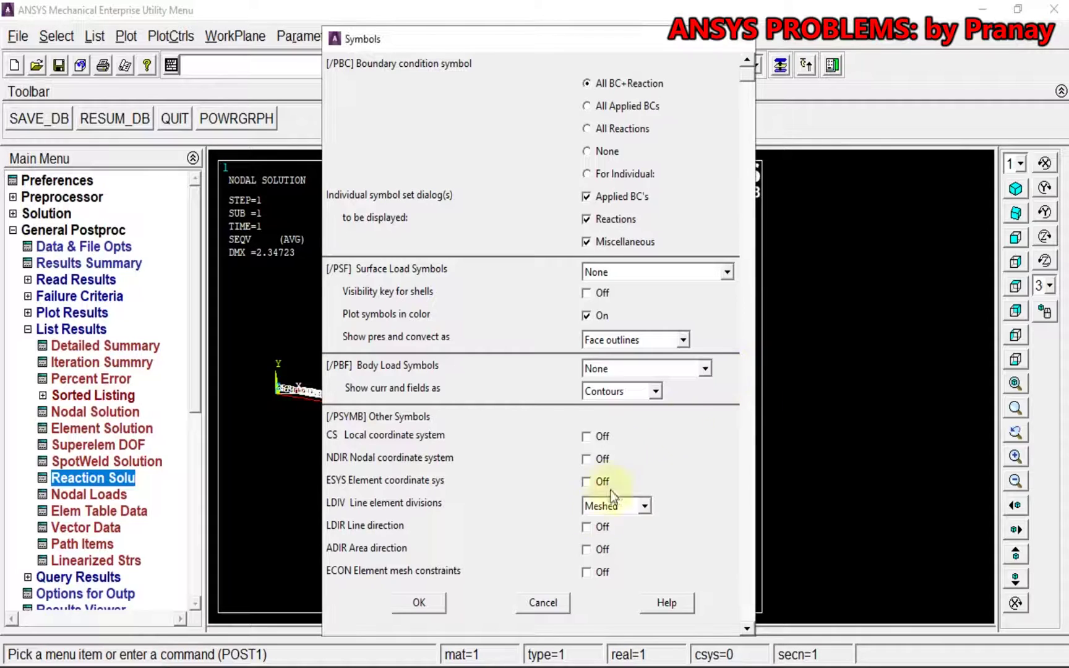
left_click(536, 602)
Turn off node numbering, replot the beam, and collapse the List Results branch
left_click(191, 36)
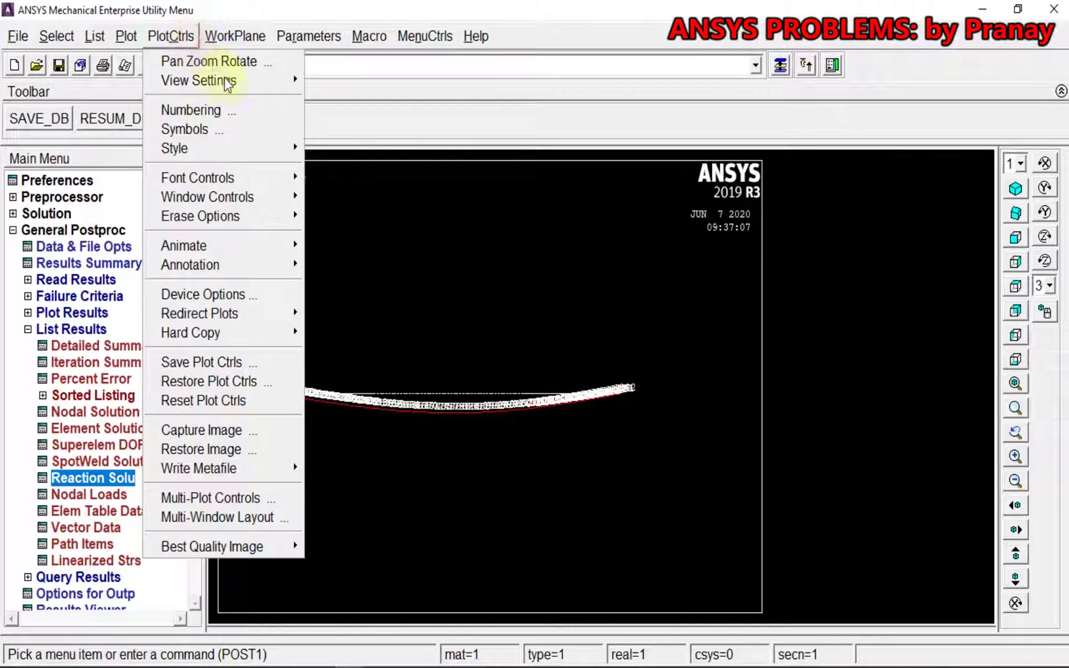
left_click(229, 109)
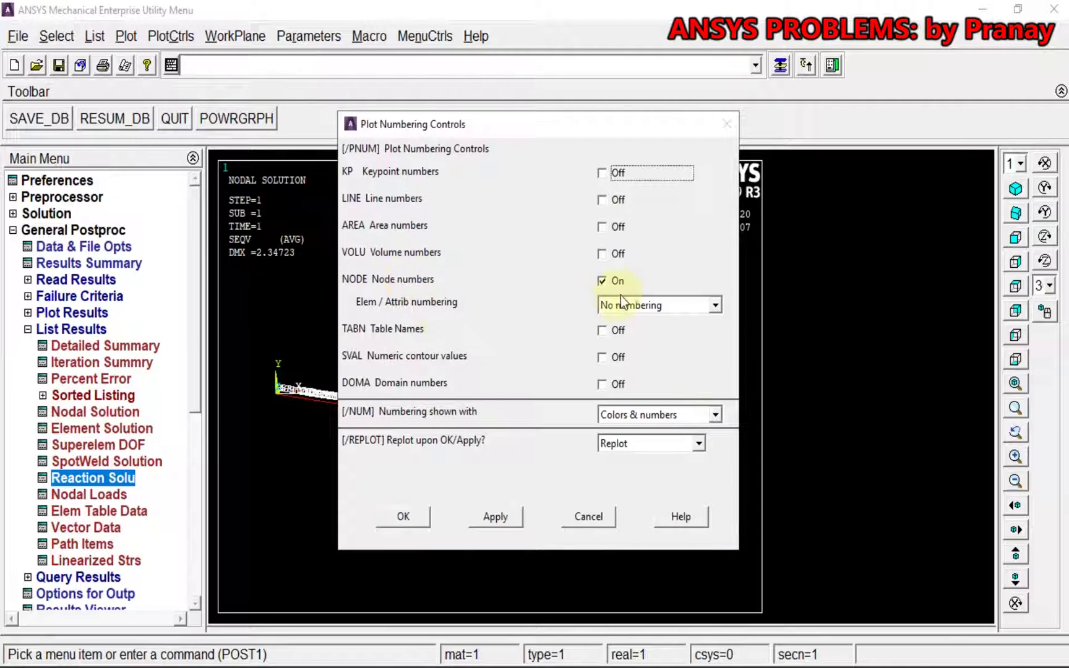
left_click(600, 280)
left_click(404, 517)
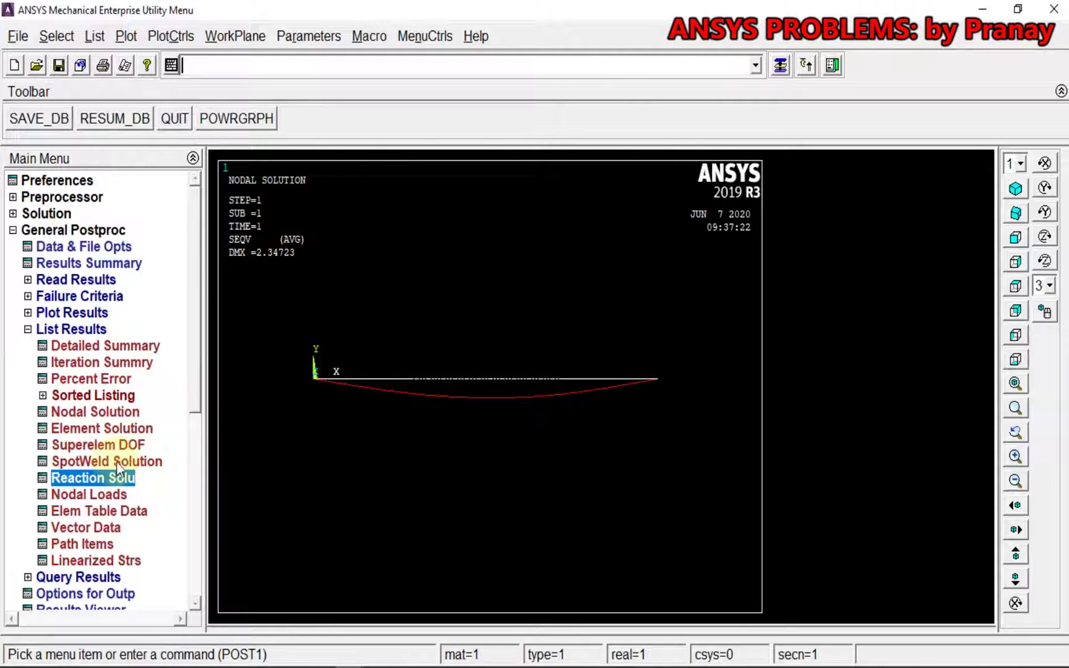
left_click(28, 329)
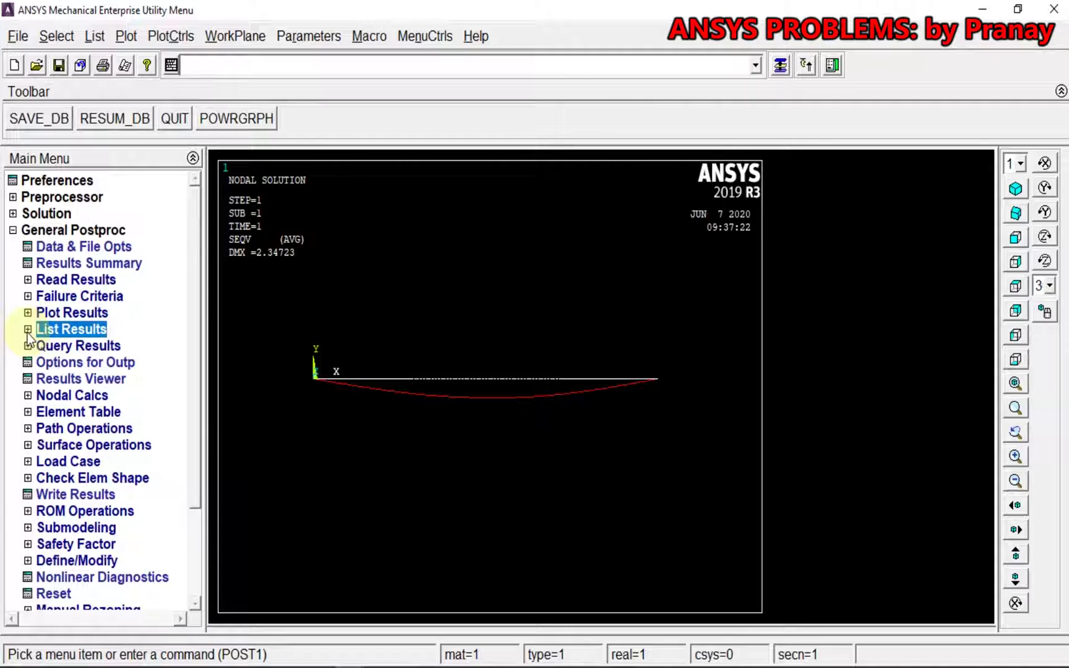
mouse_move(901, 657)
Plot a line-element contour of bending moment using SMIS3 at node I and SMIS16 at node J
left_click(57, 314)
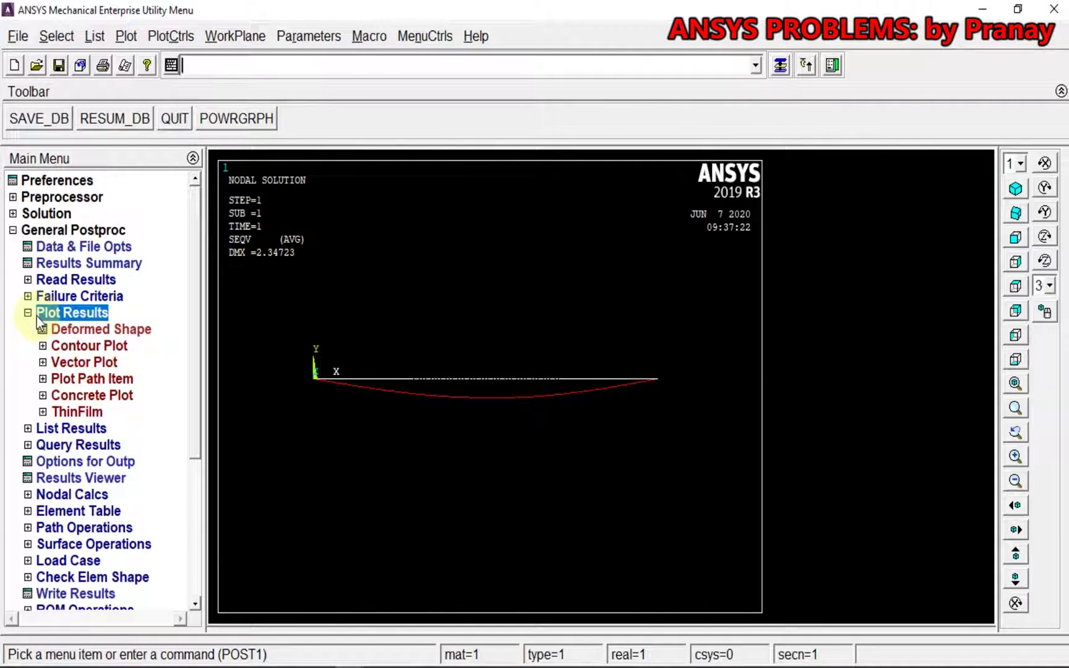
left_click(43, 347)
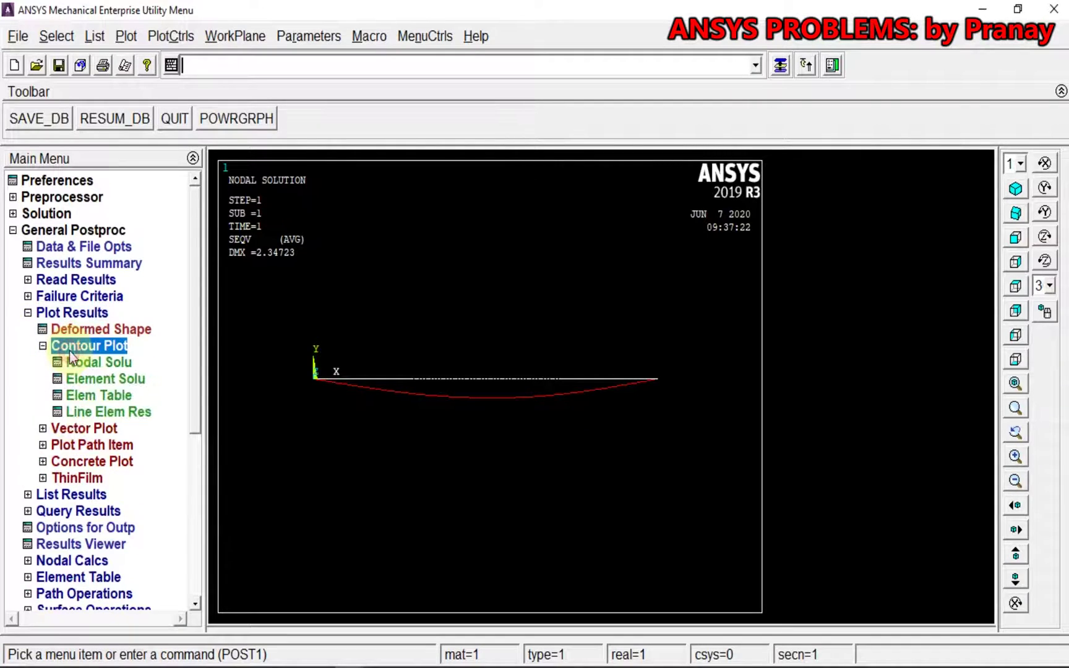
left_click(86, 412)
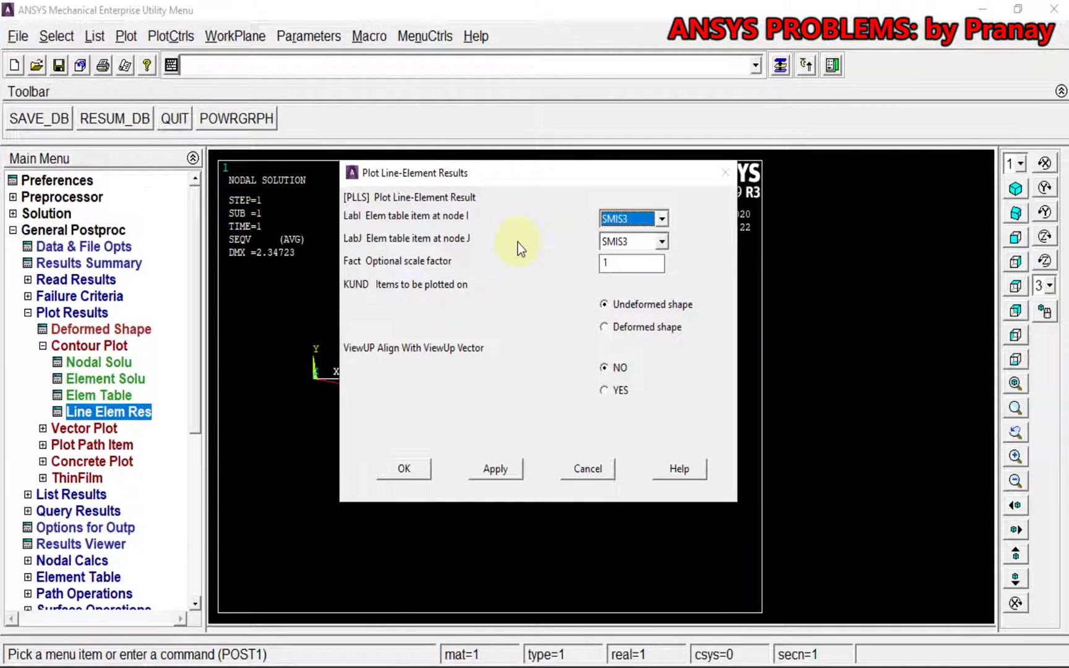
left_click(665, 242)
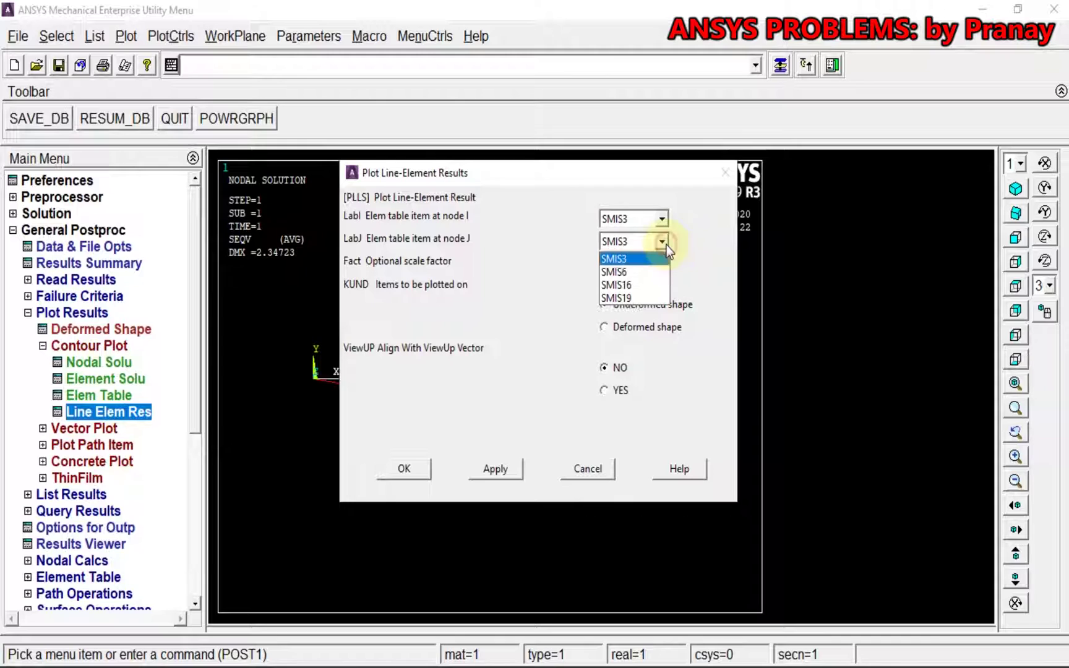
left_click(637, 286)
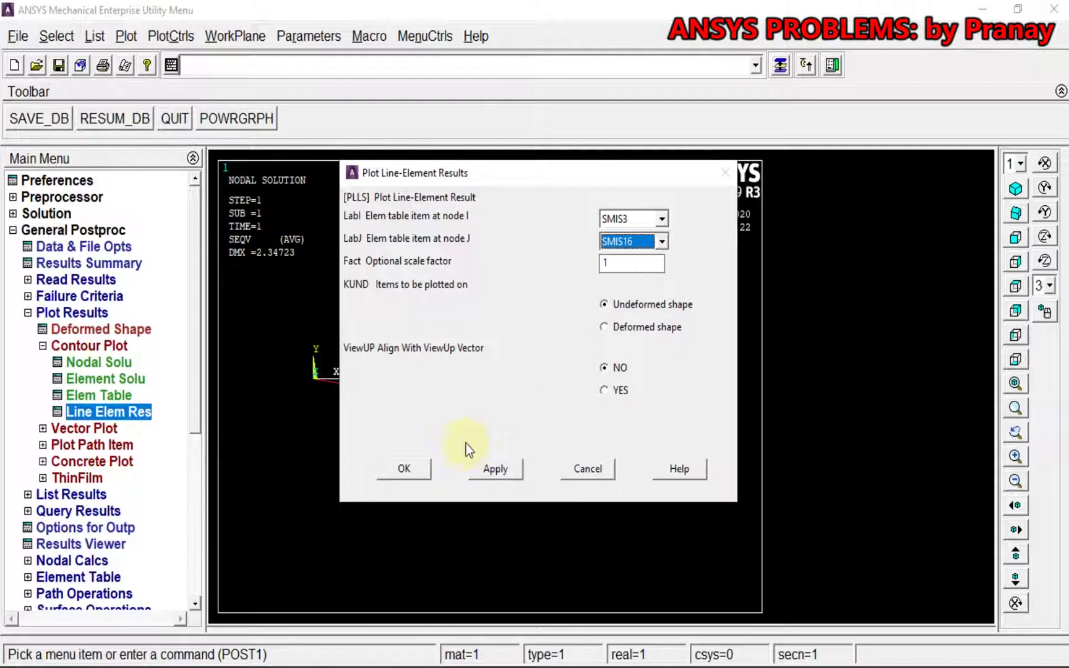
left_click(413, 467)
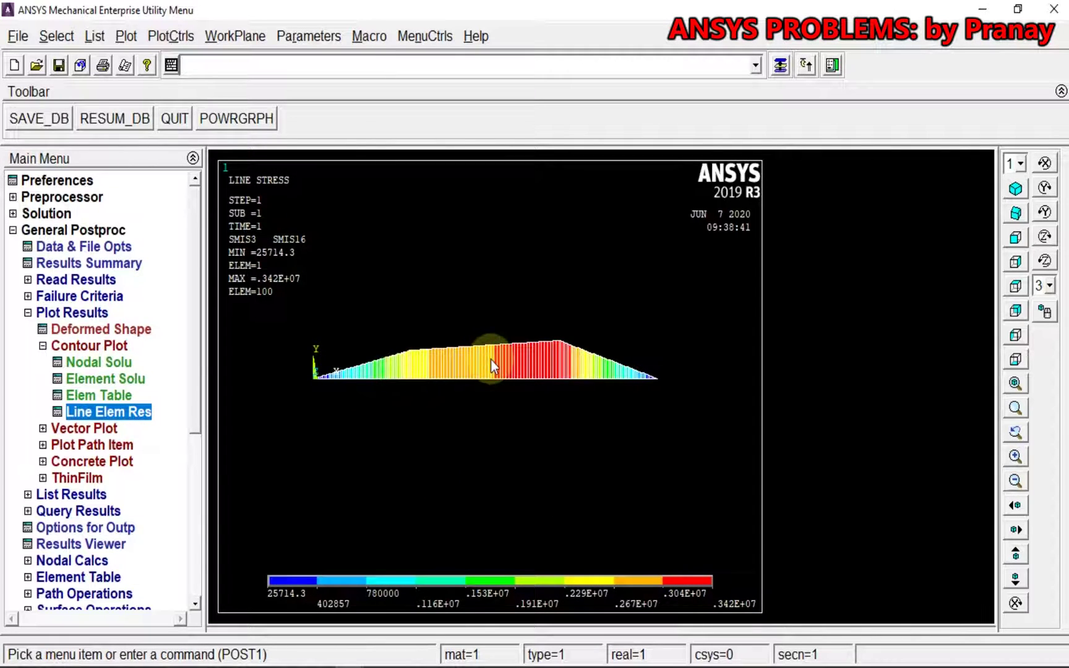
scroll(490, 359, "up", 2)
scroll(490, 358, "up", 1)
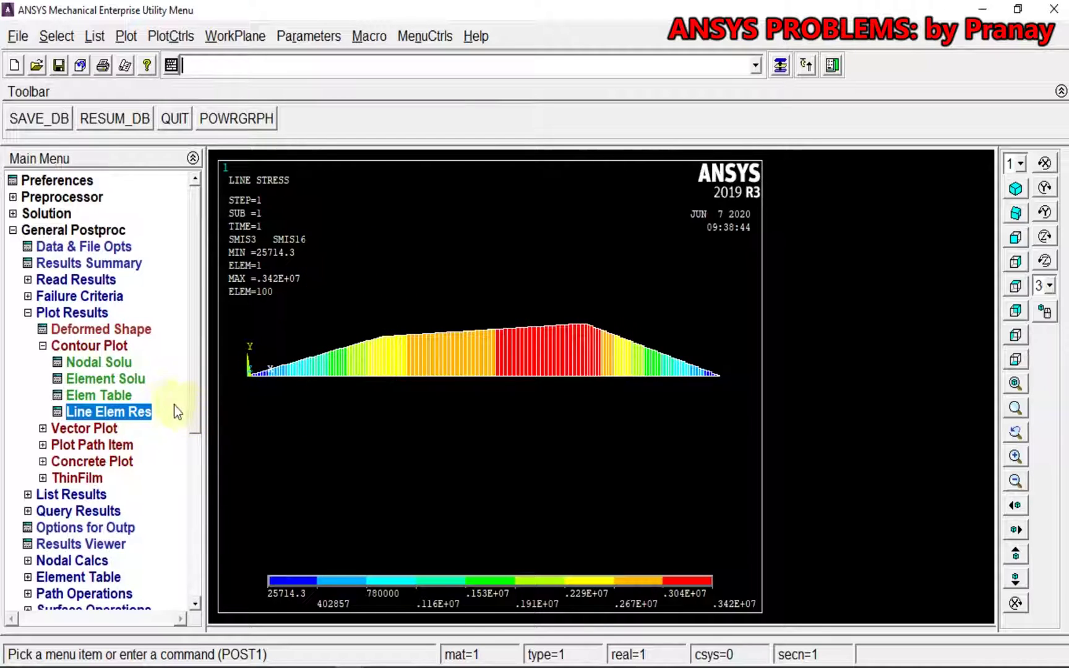
Replot the line-element result with SMIS6 at node I and SMIS19 at node J for shear force
left_click(144, 413)
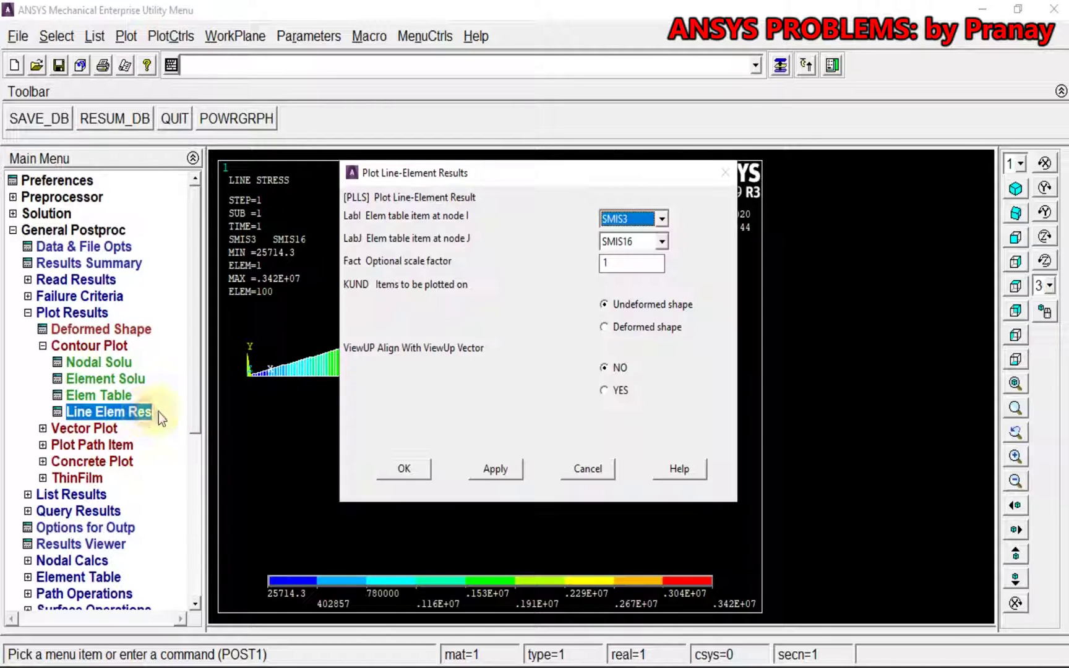
left_click(663, 220)
left_click(652, 250)
left_click(661, 241)
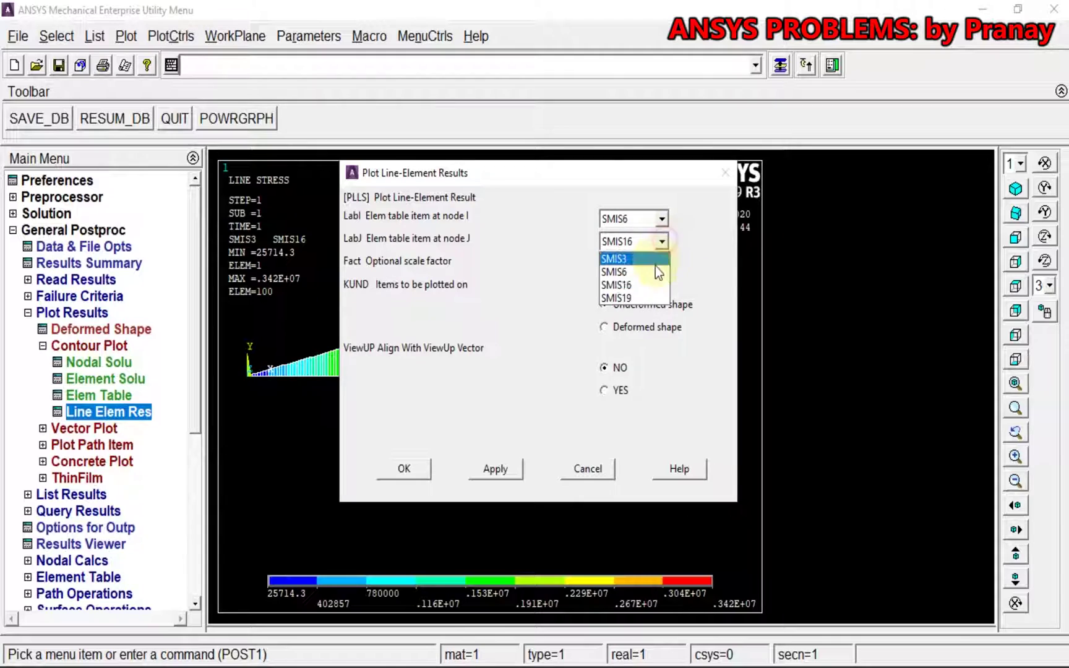
left_click(642, 299)
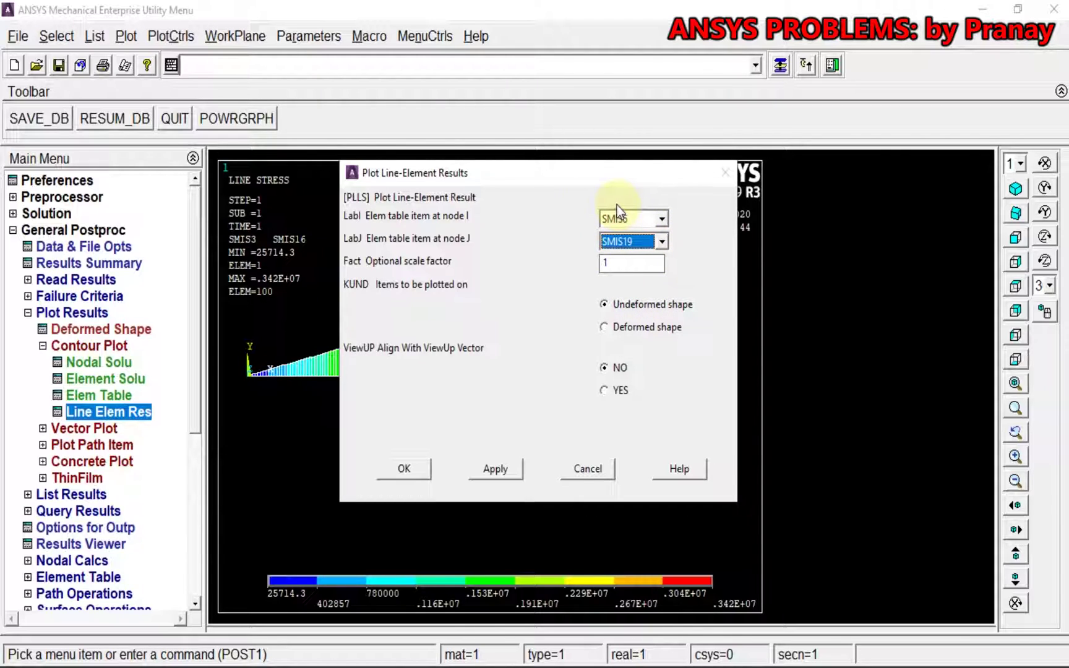
left_click(411, 467)
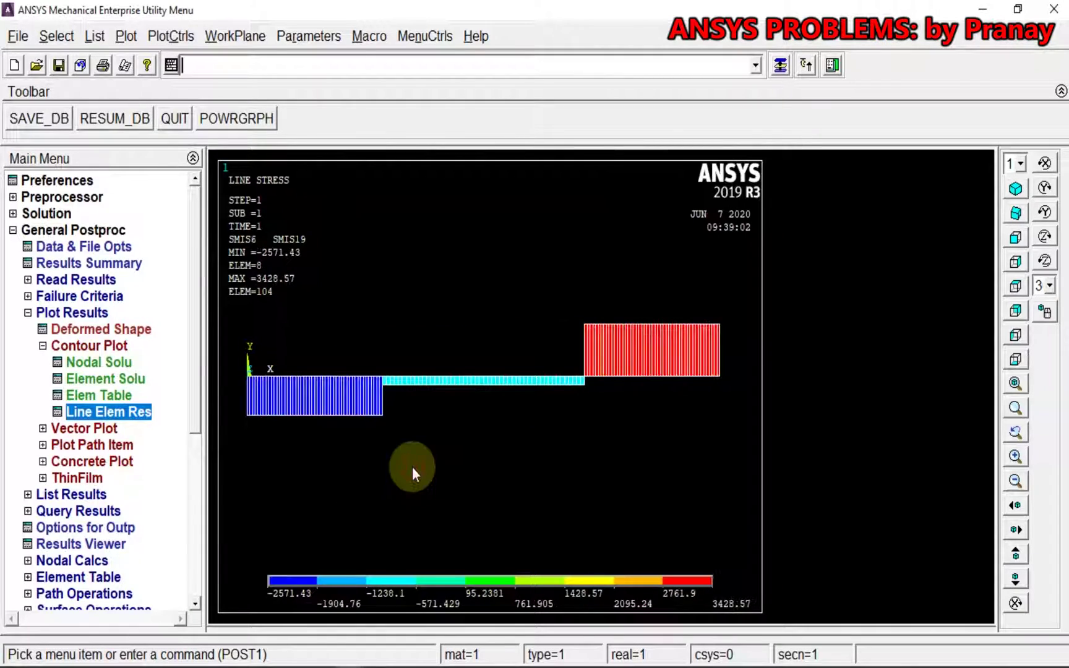